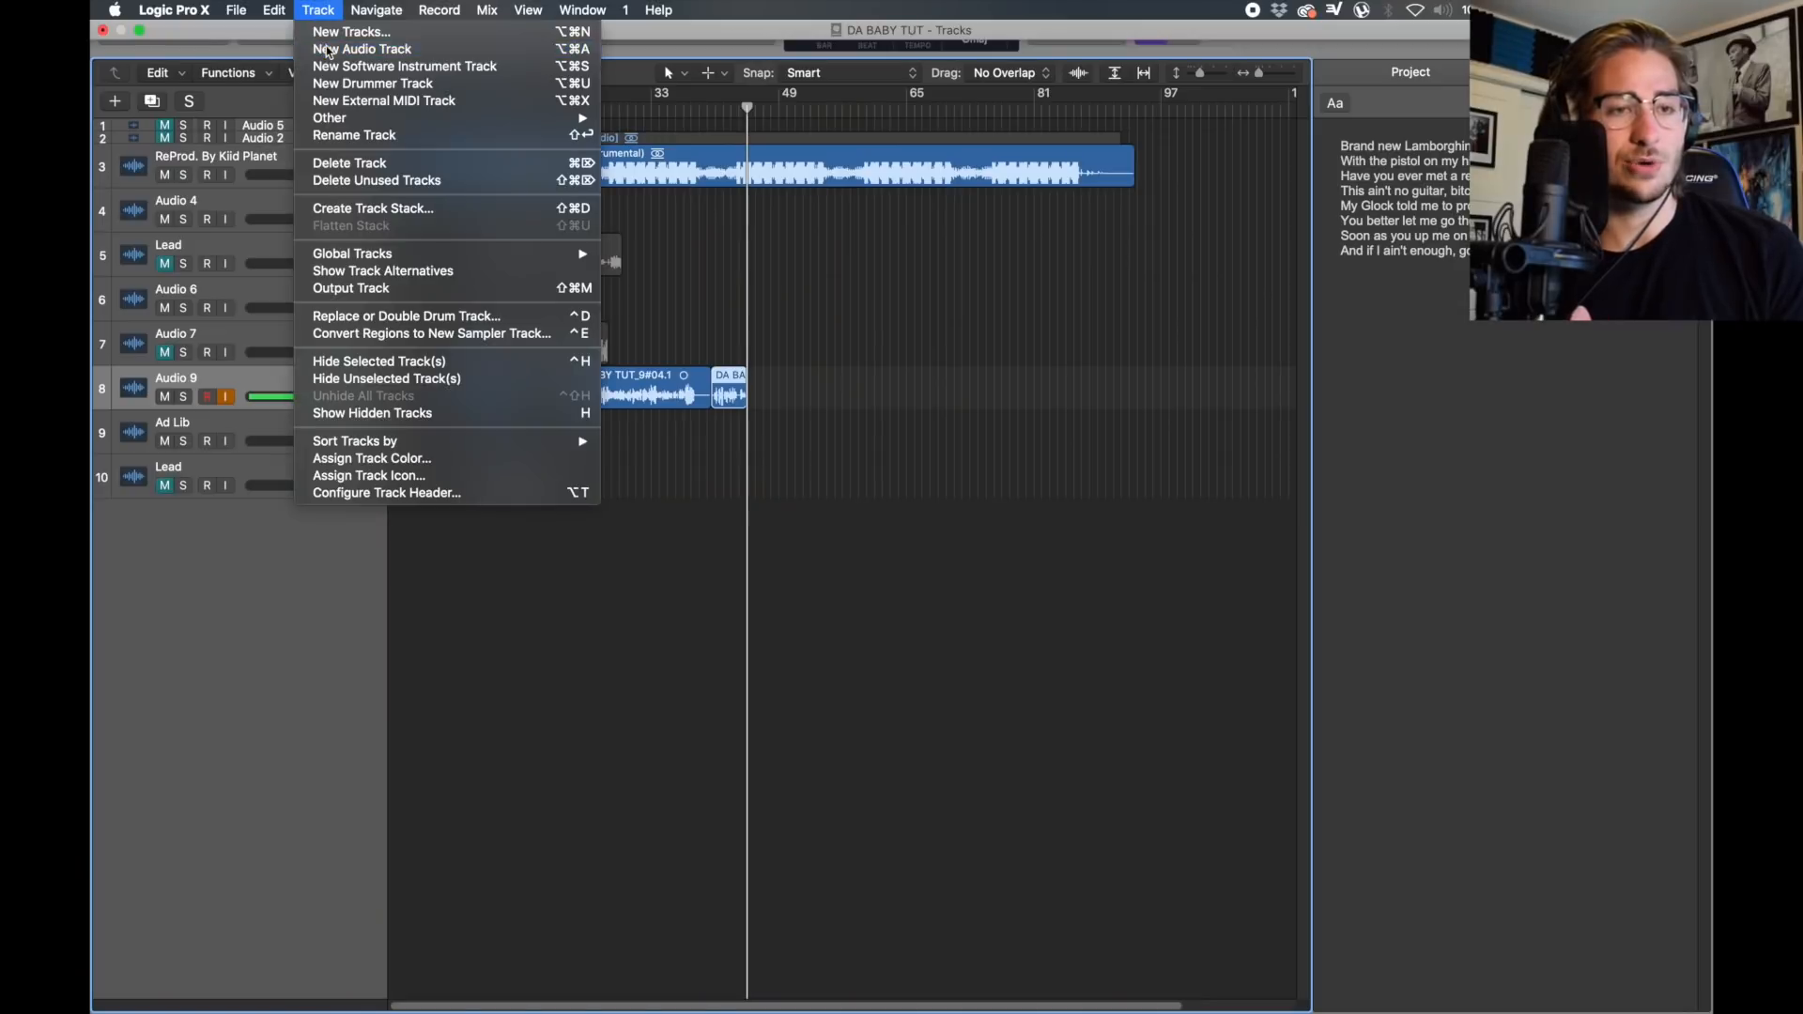
Step: Add an audio track named "Dry to Lead" and move it directly below the upper Lead track
{"action": "left_click", "coordinate": [327, 49]}
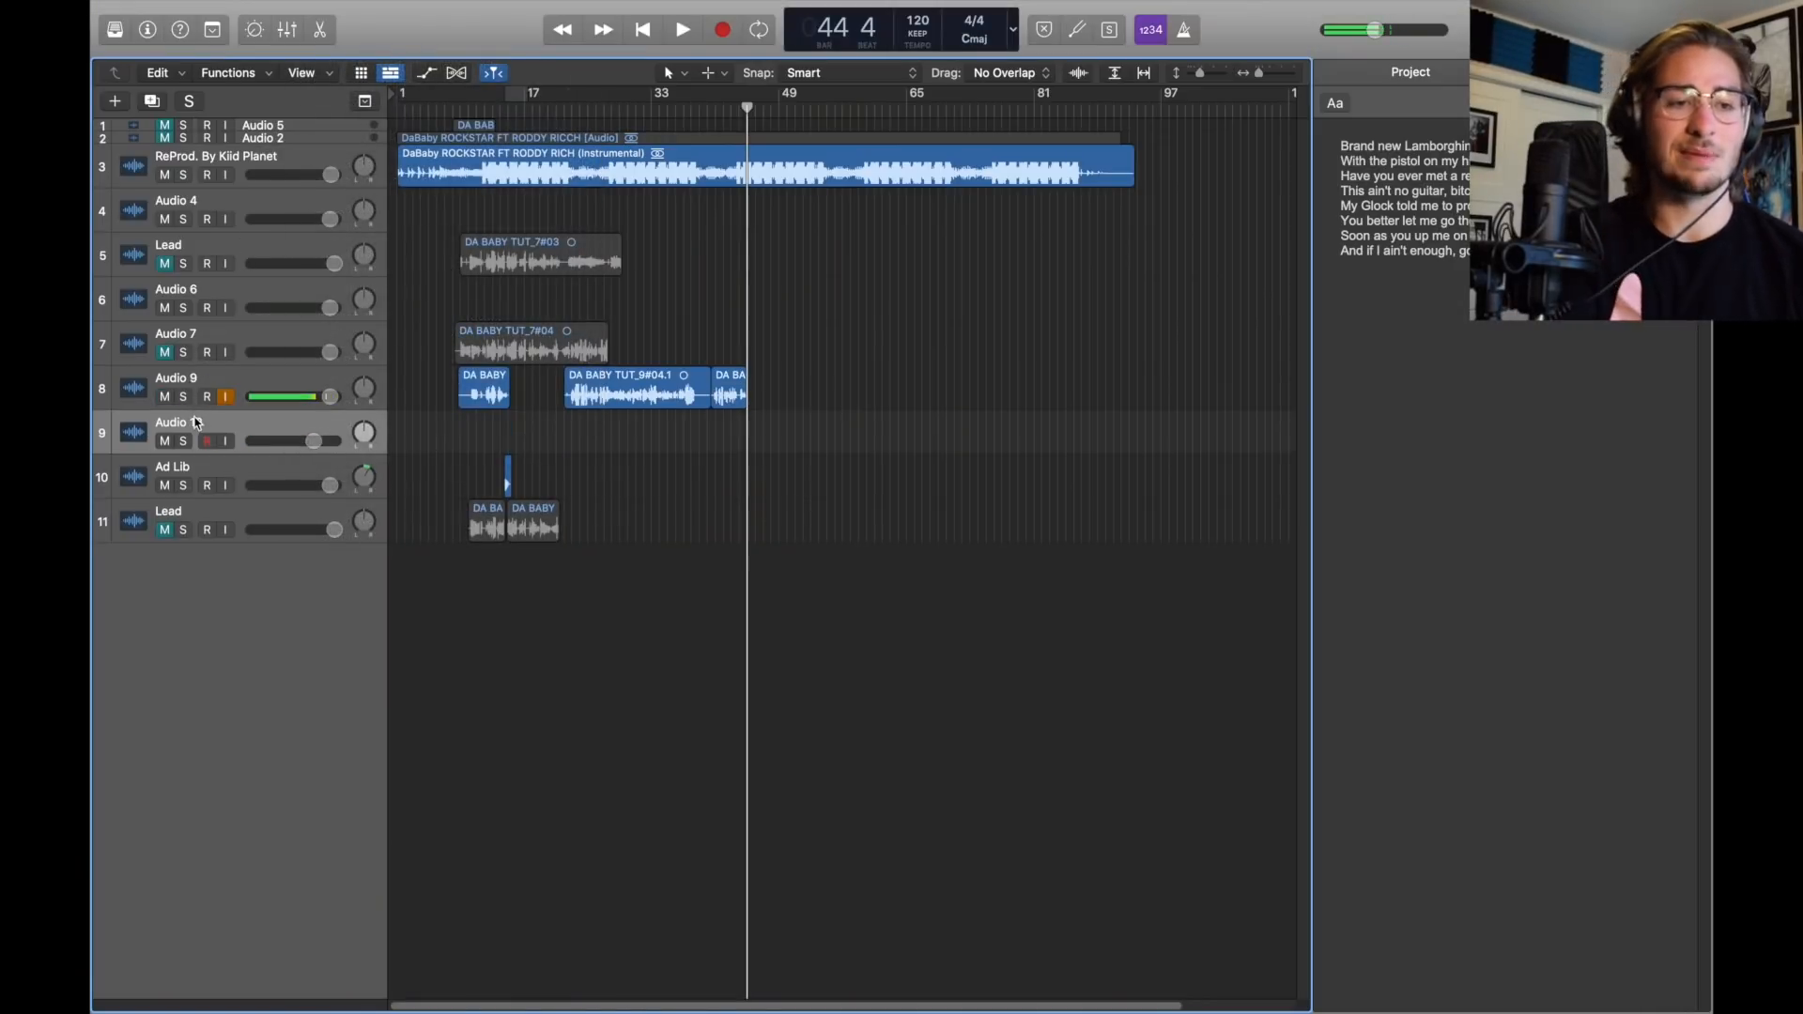
{"action": "double_click", "coordinate": [197, 423]}
{"action": "type", "text": "D"}
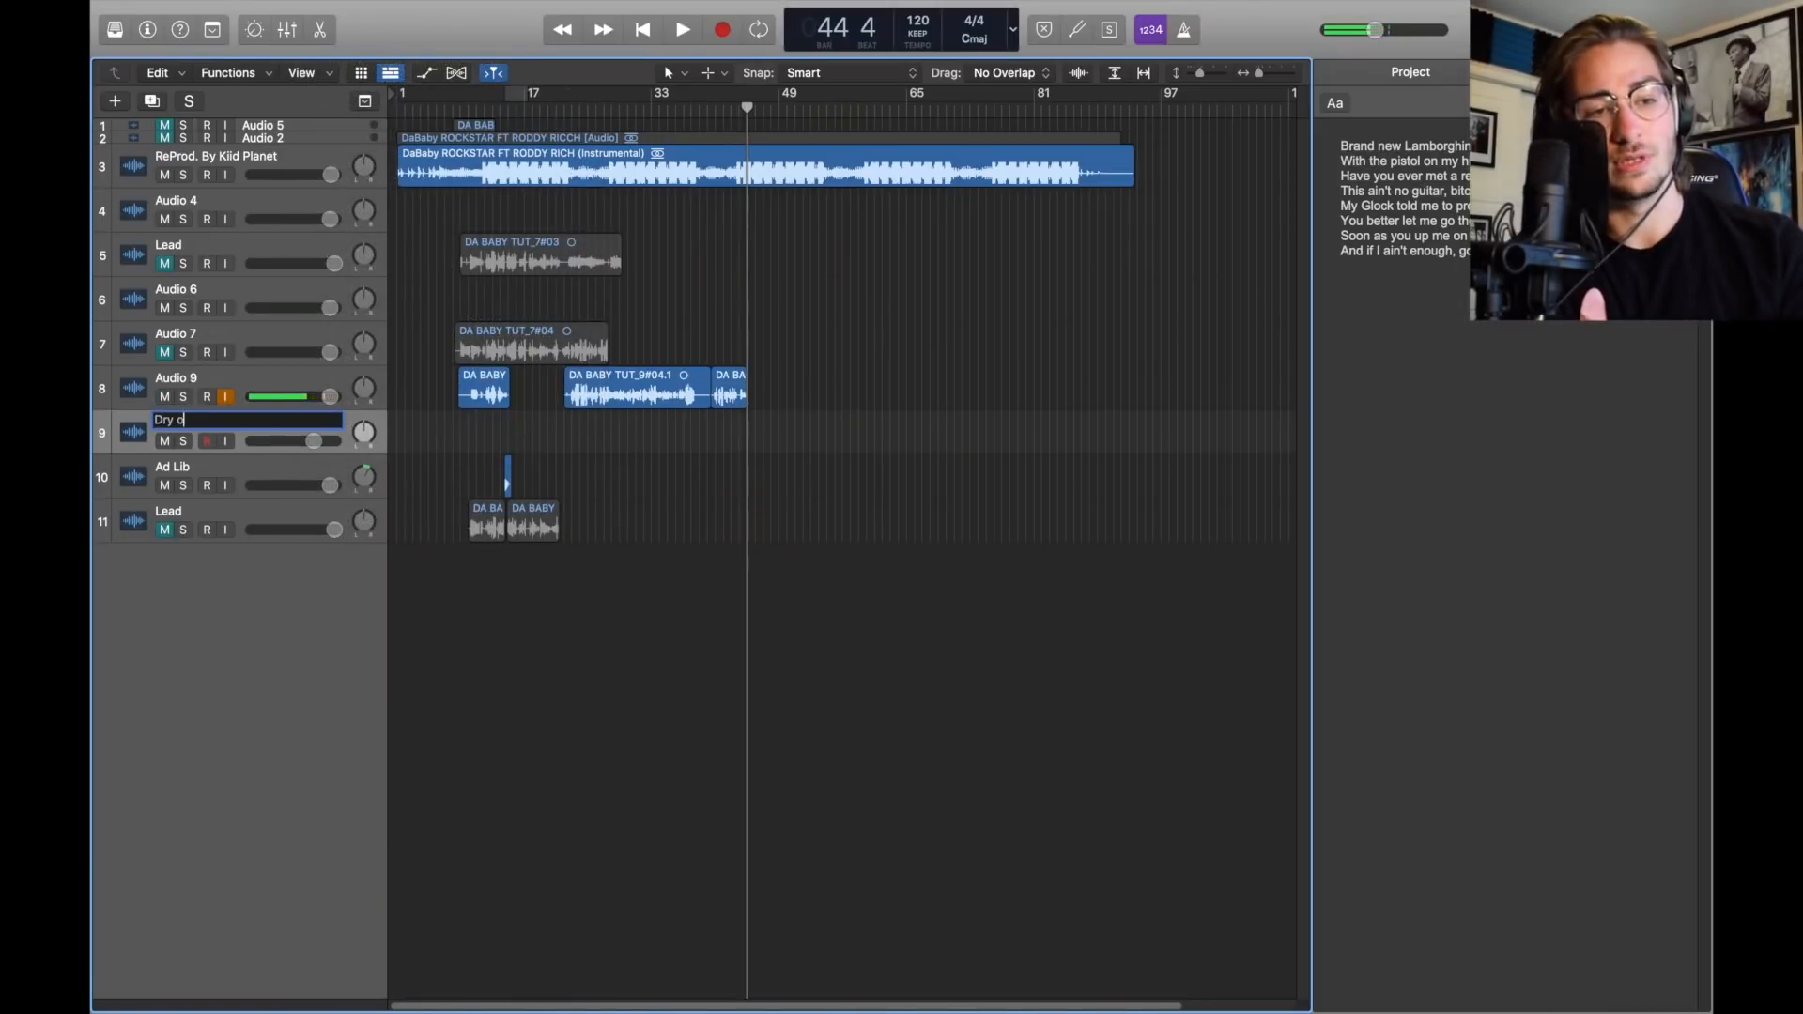
{"action": "type", "text": "ry to Lead"}
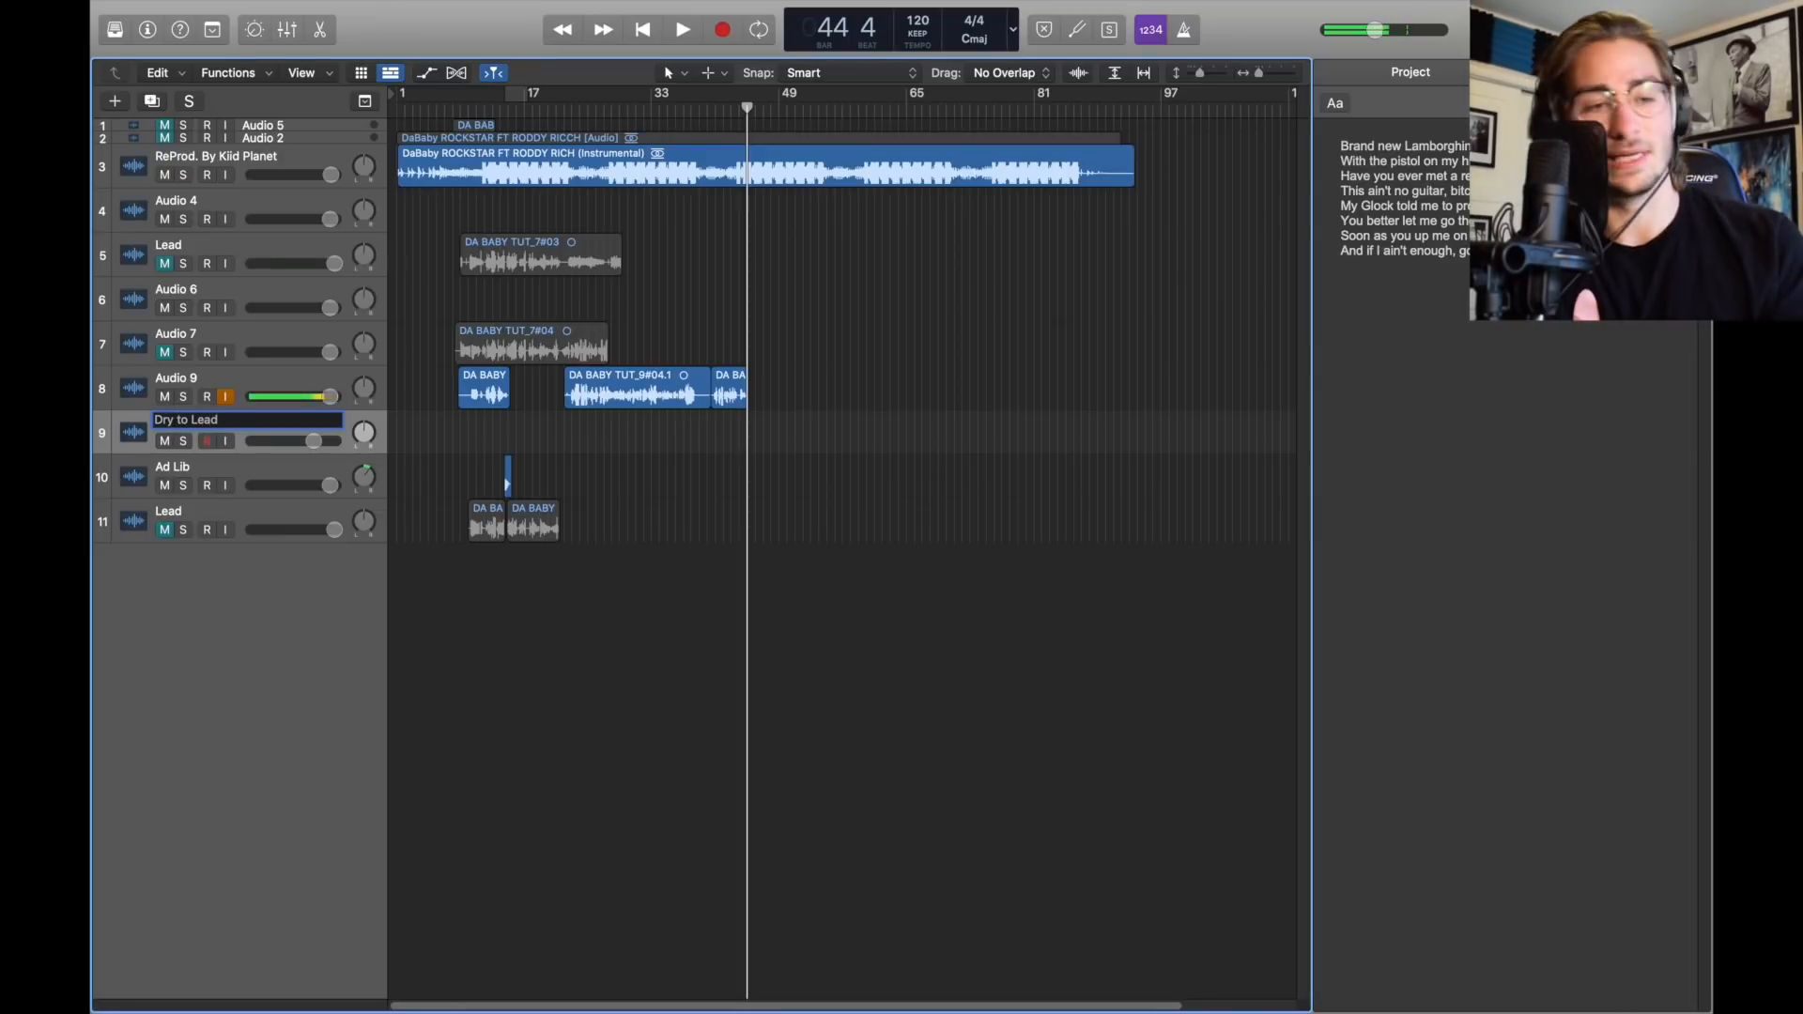
{"action": "key", "text": "Return"}
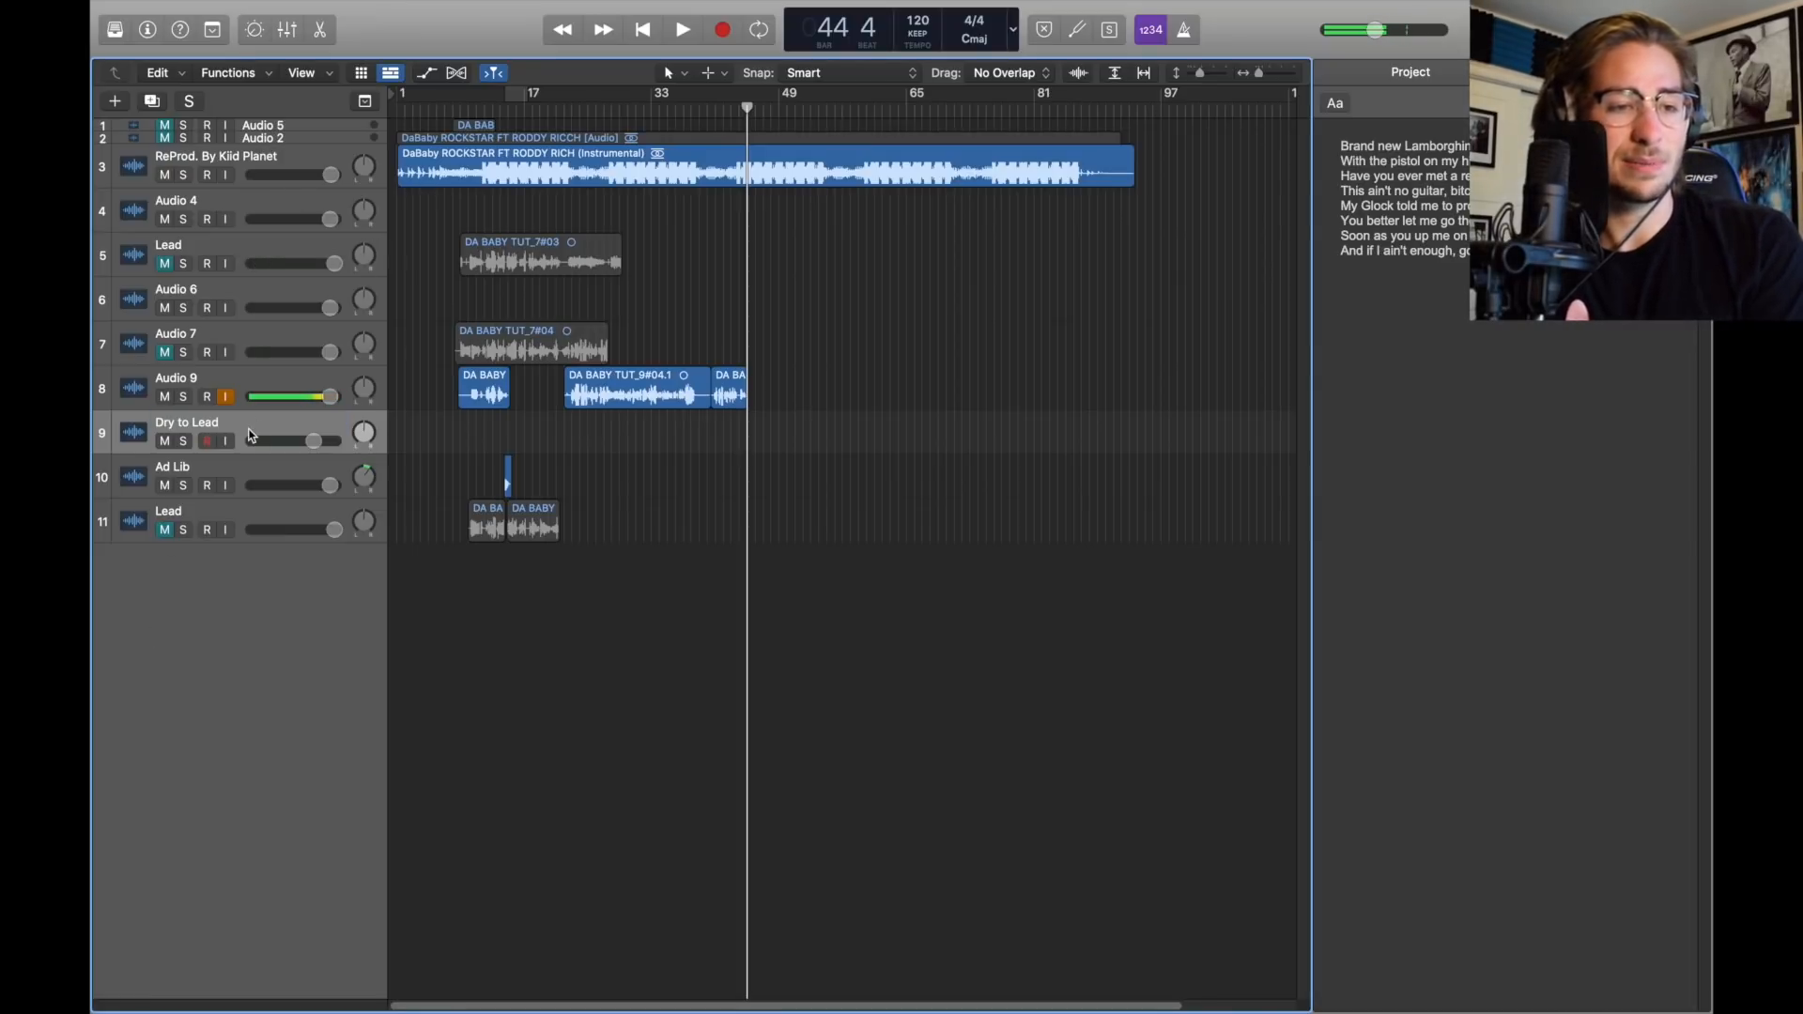
{"action": "left_click_drag", "start_coordinate": [249, 436], "coordinate": [277, 274]}
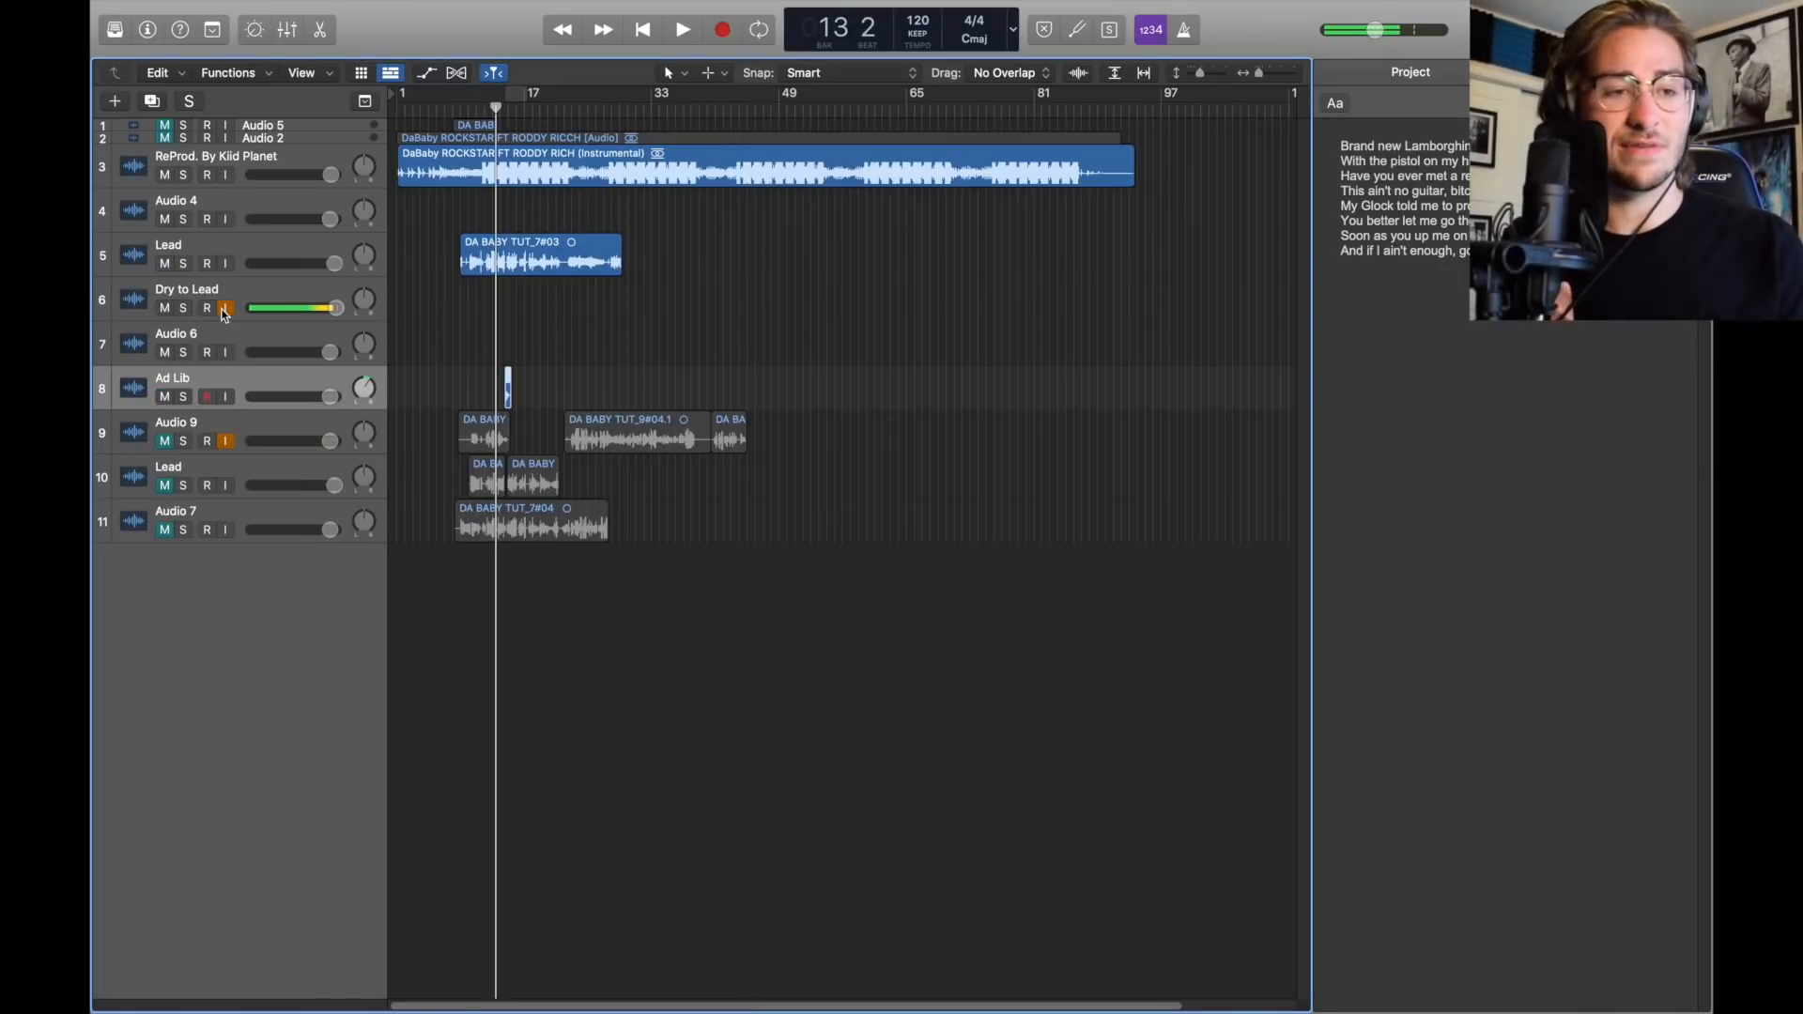
Step: Compare the live vocal sound by switching input monitoring between the Dry to Lead, Lead and Ad Lib tracks
{"action": "left_click", "coordinate": [225, 308]}
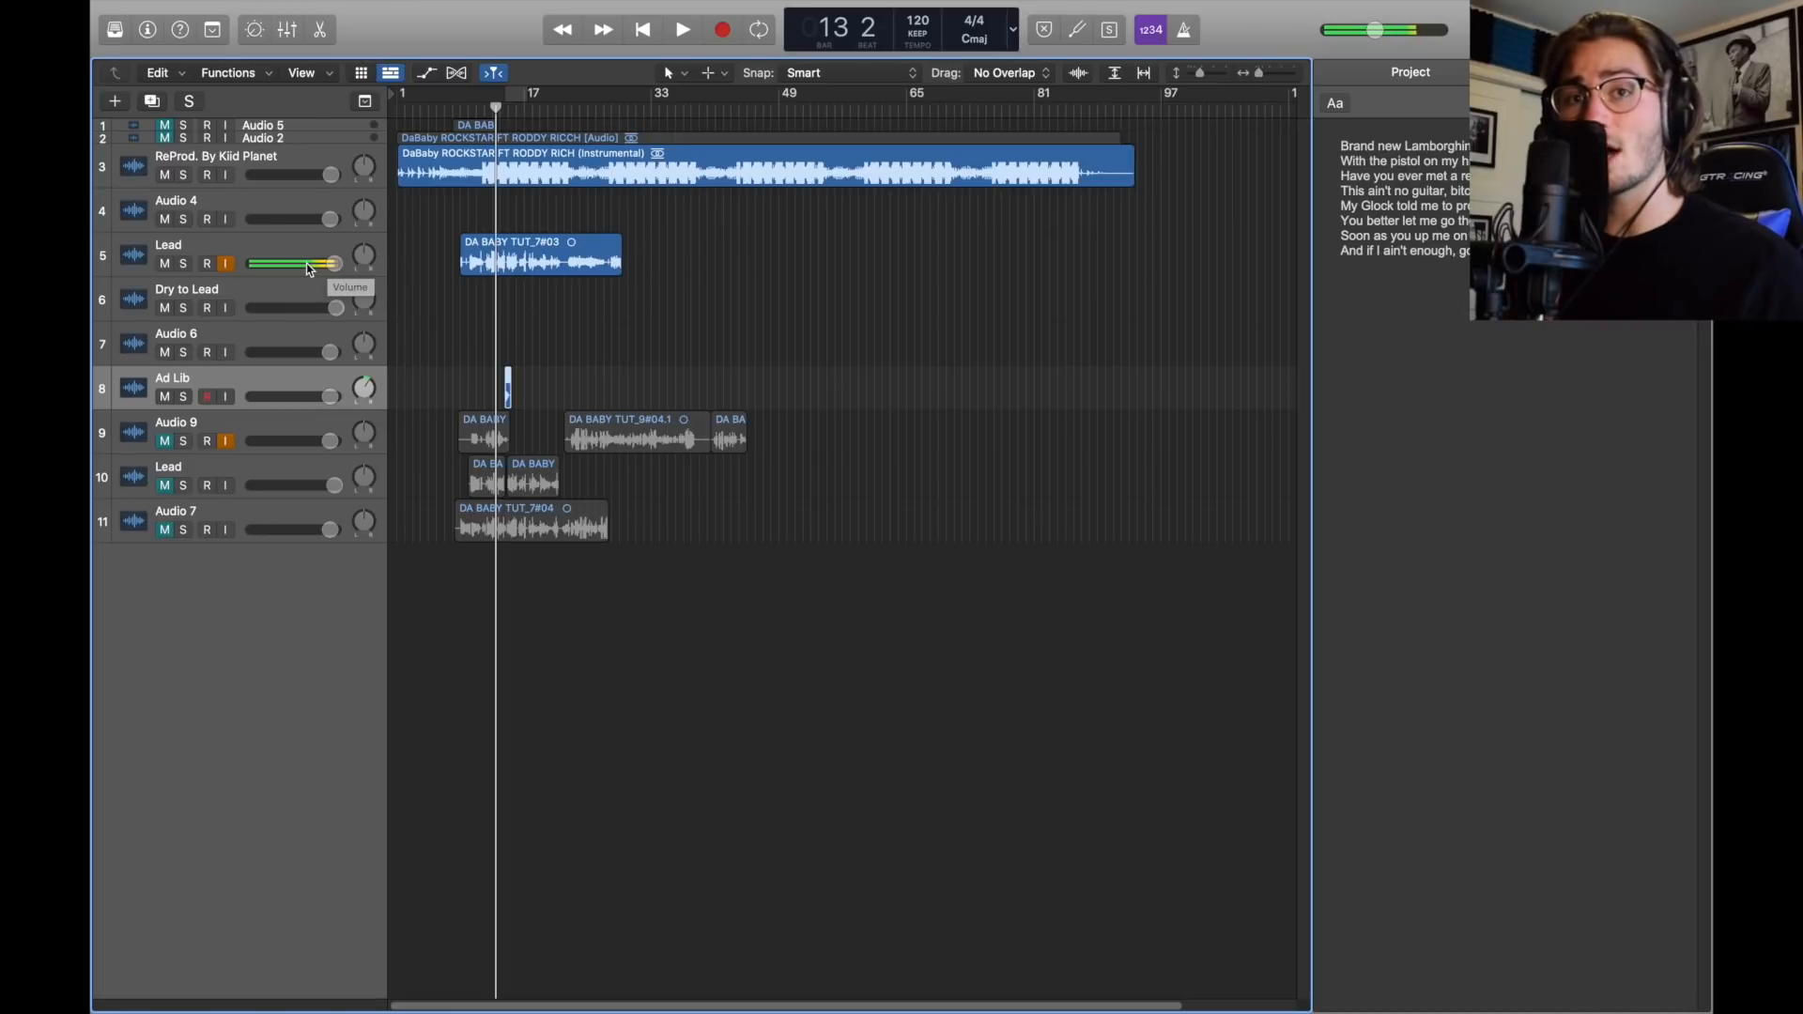
{"action": "left_click", "coordinate": [225, 397]}
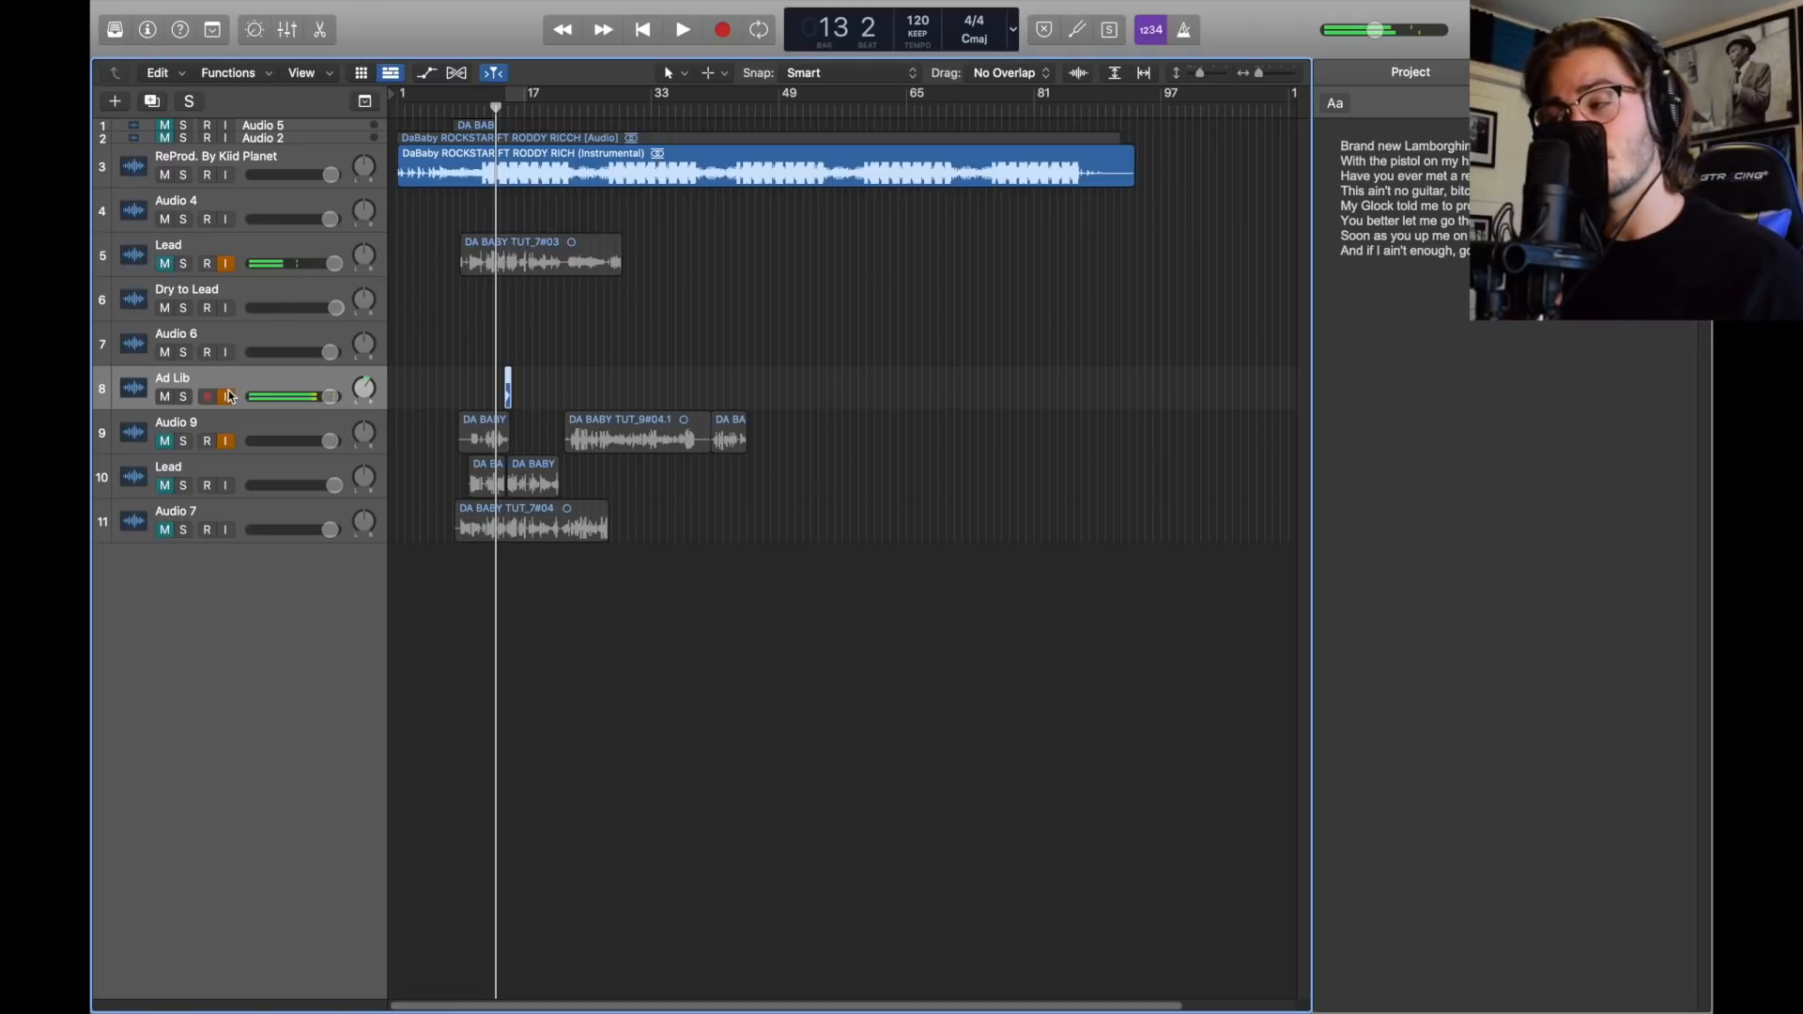
{"action": "left_click", "coordinate": [225, 264]}
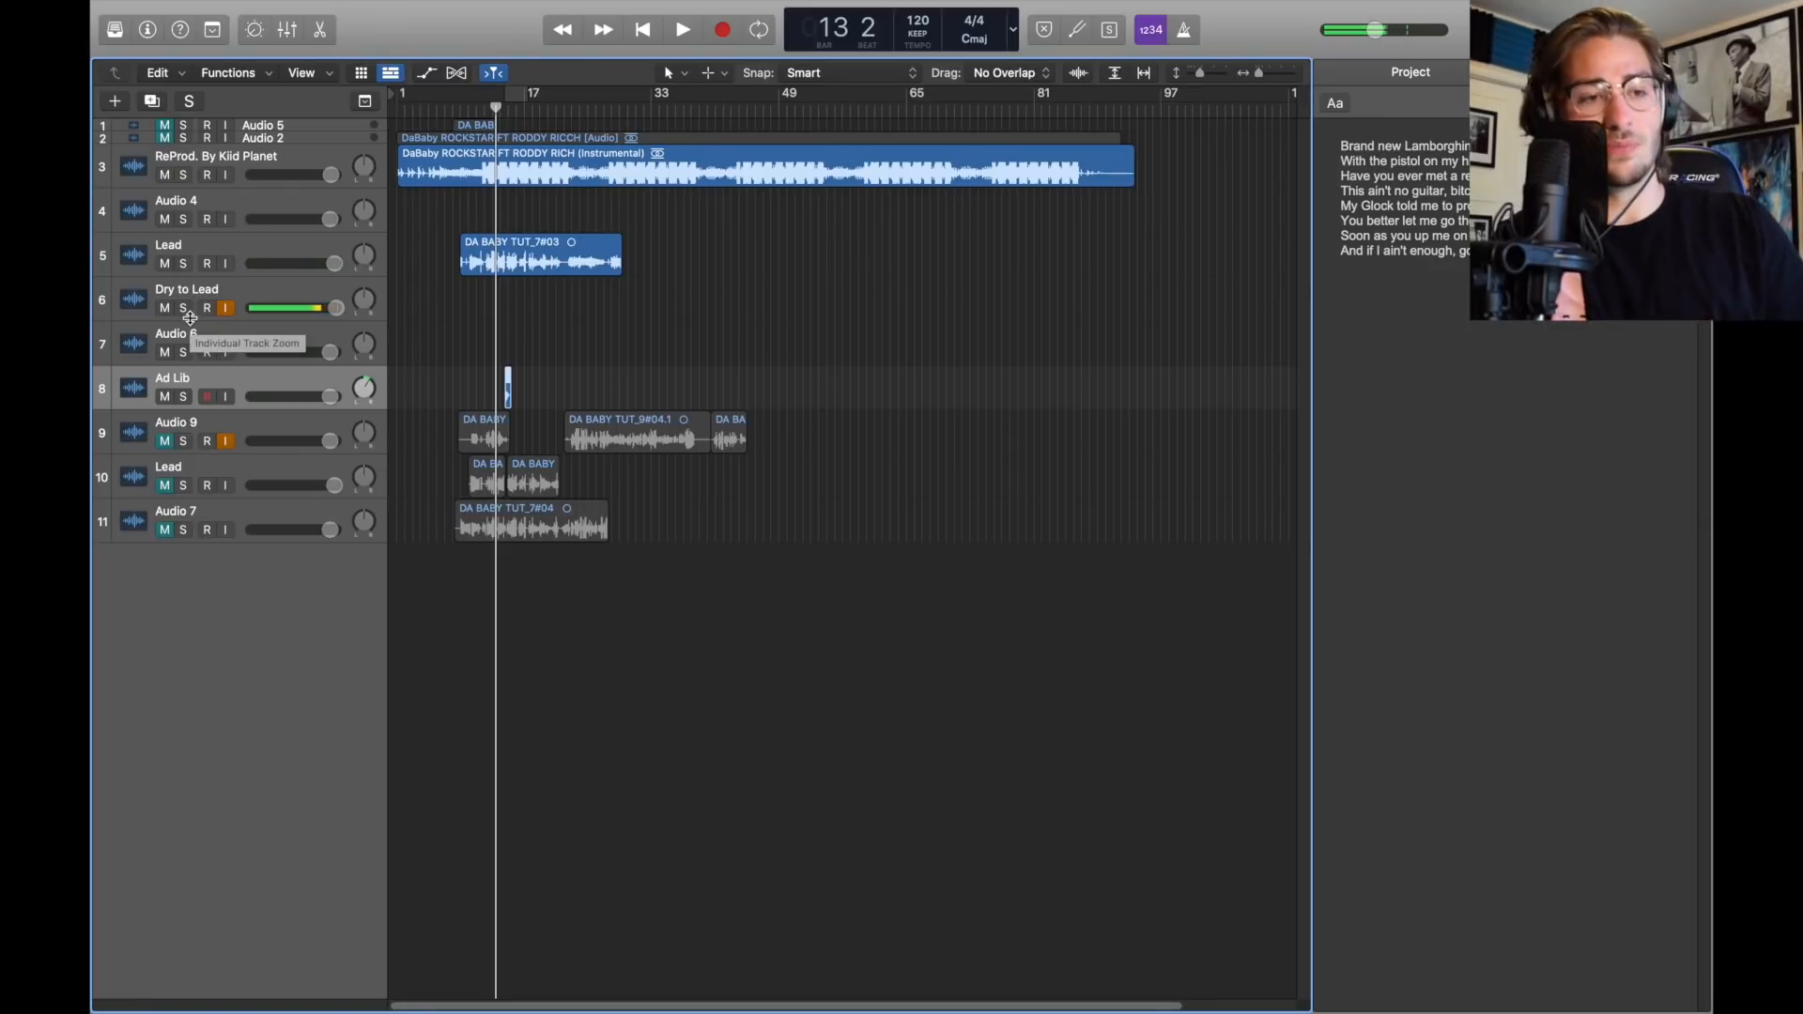
Step: Show the mixer, put the Lead channel's Pitch Correction effect on Dry to Lead as well, and review its root and scale settings
{"action": "key", "text": "x"}
{"action": "left_click", "coordinate": [262, 301]}
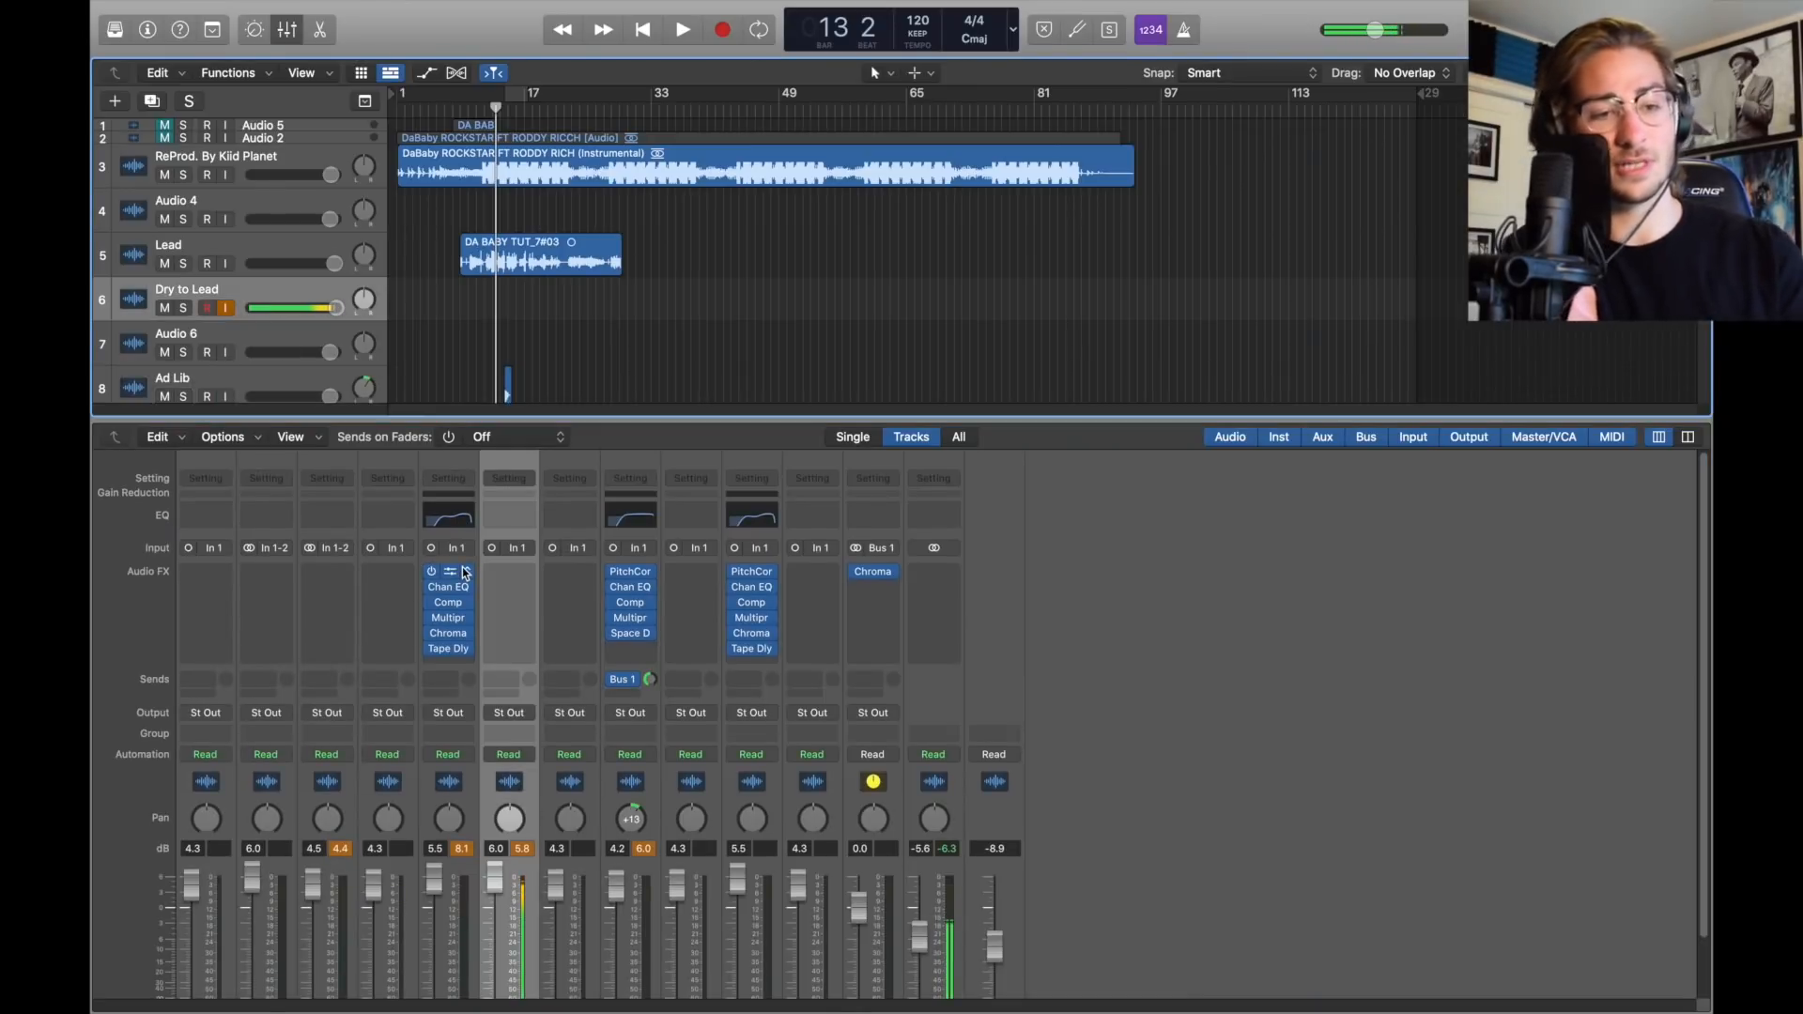
{"action": "left_click_drag", "start_coordinate": [464, 572], "coordinate": [509, 571]}
{"action": "left_click", "coordinate": [509, 571]}
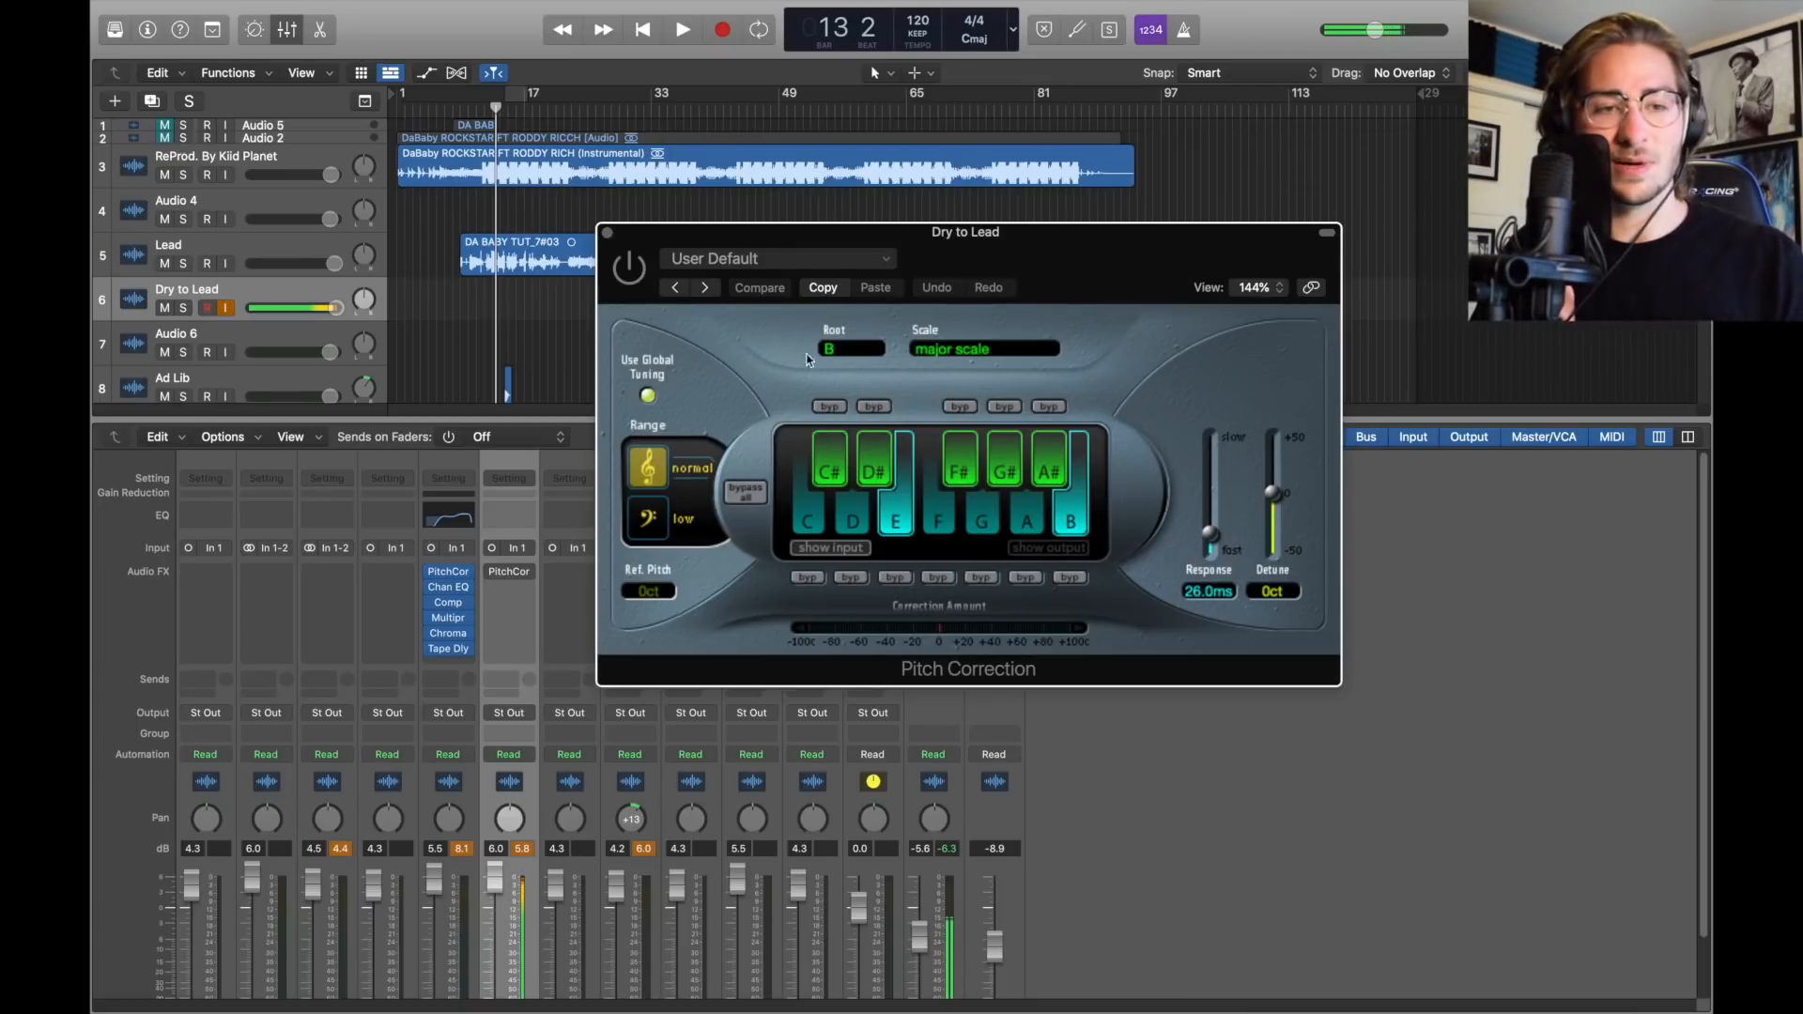
{"action": "left_click", "coordinate": [606, 233]}
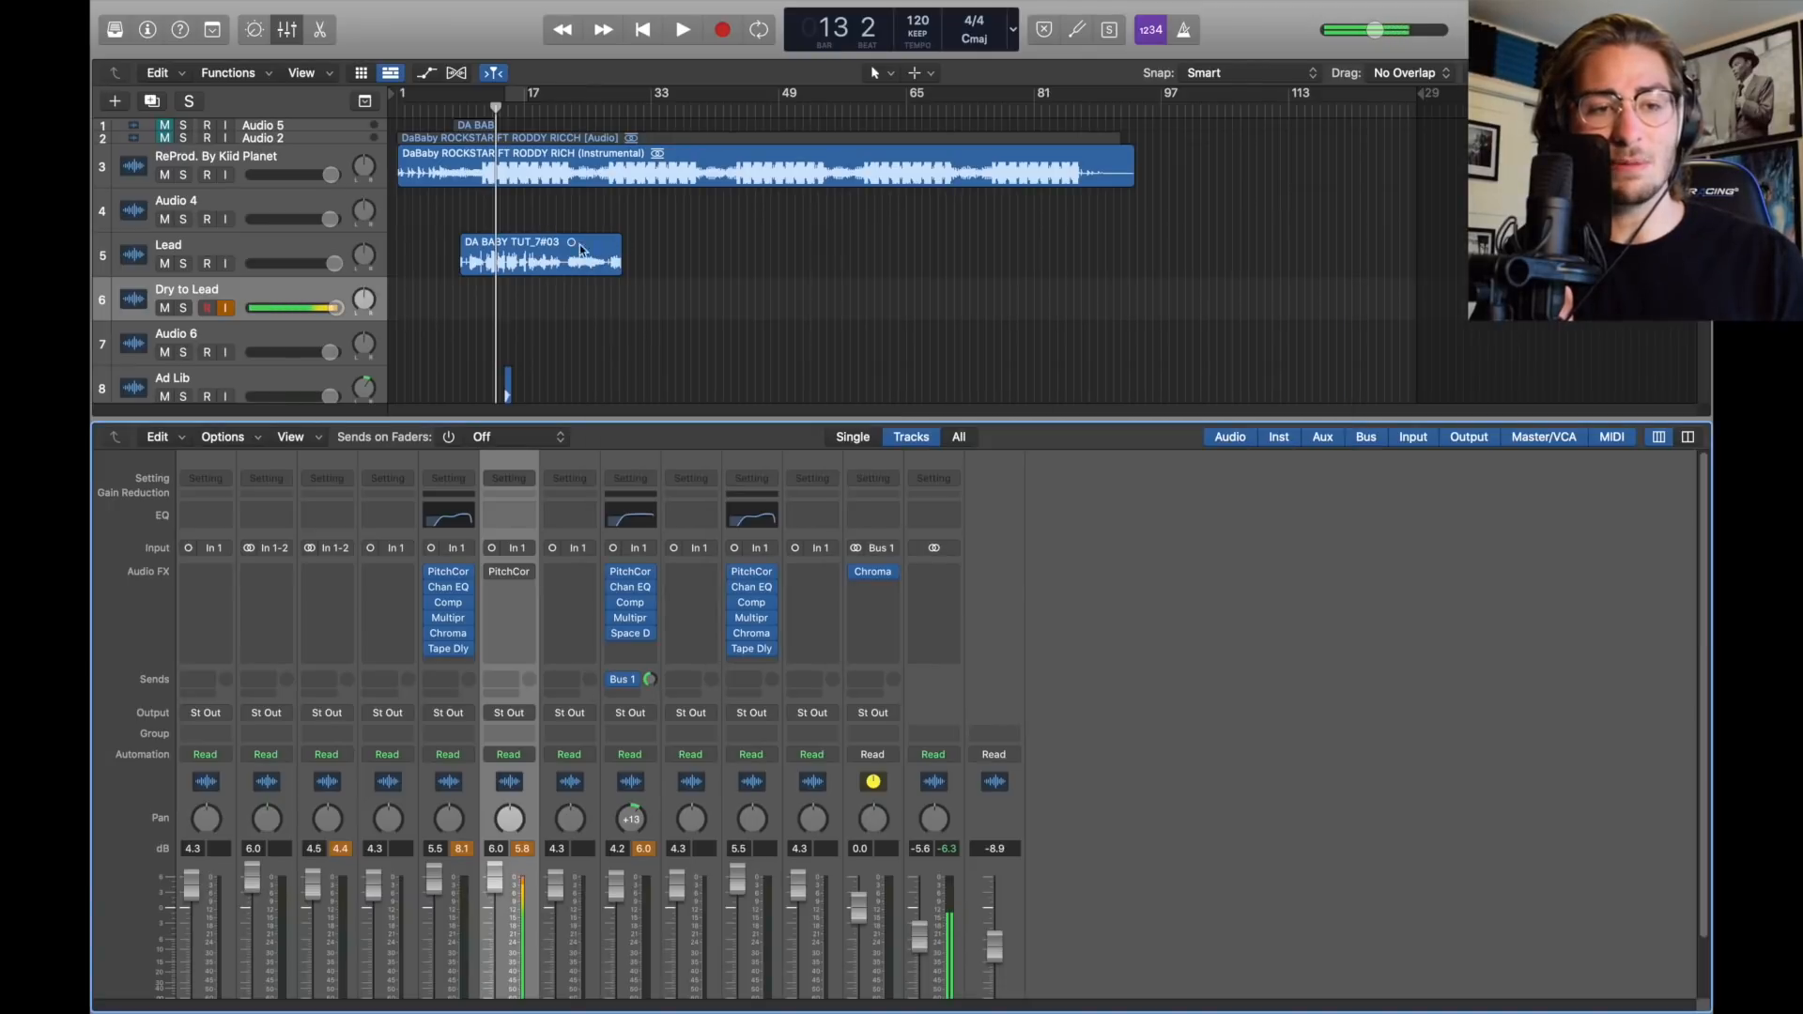
Step: Move the DA BABY TUT_7#03 region from Lead to Dry to Lead and add another monitored audio track below it
{"action": "left_click_drag", "start_coordinate": [524, 261], "coordinate": [526, 305]}
{"action": "left_click_drag", "start_coordinate": [314, 352], "coordinate": [413, 349]}
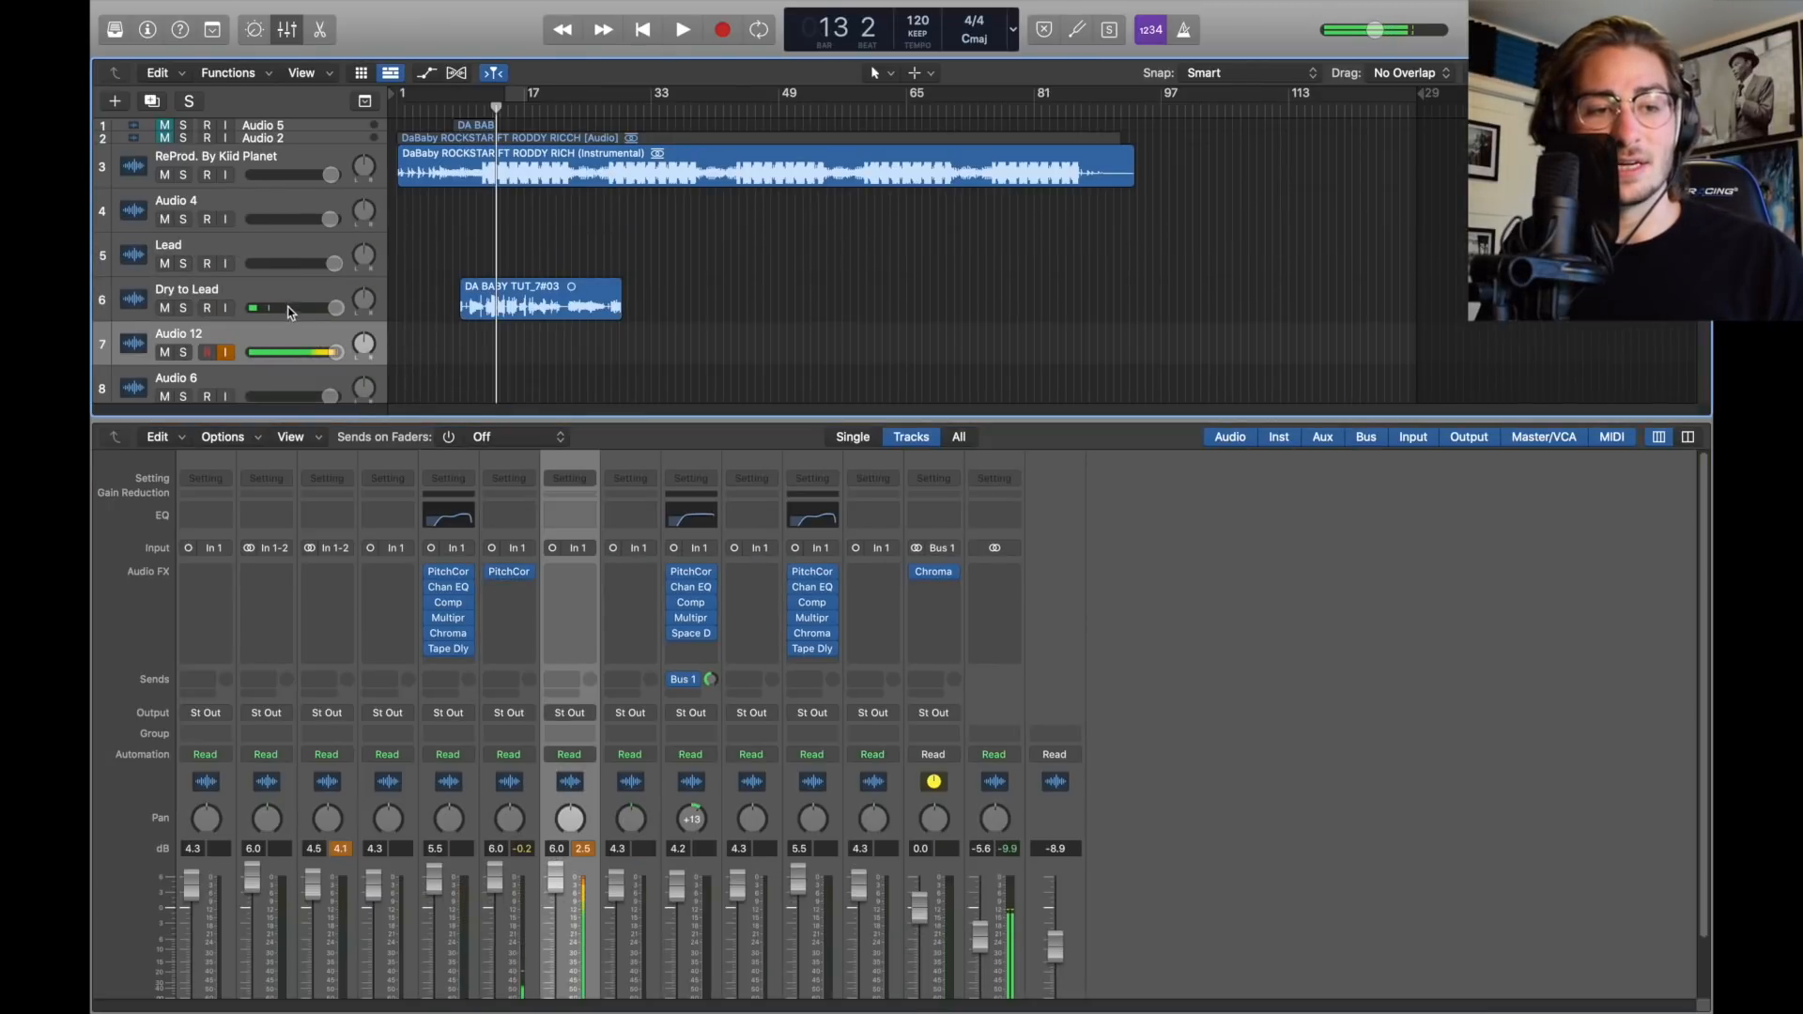
{"action": "left_click", "coordinate": [290, 299]}
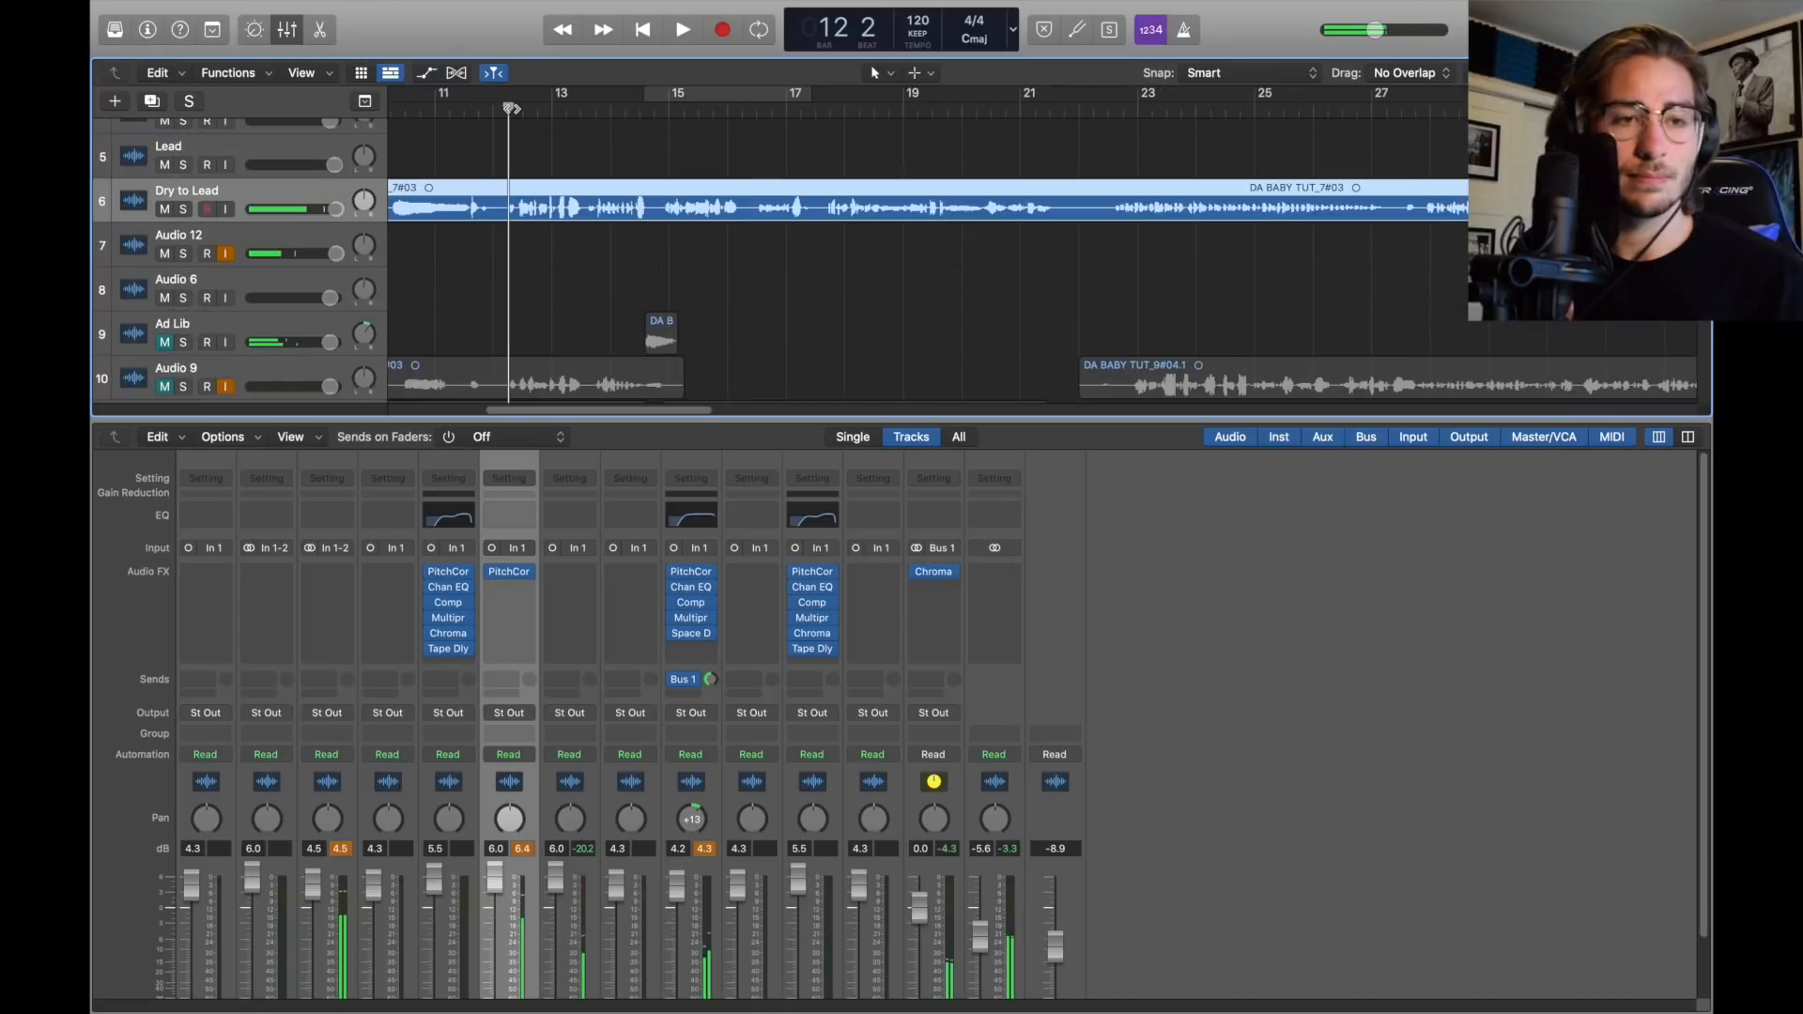
Step: Split the Dry to Lead vocal region just before bar 13 and shift the second part slightly later to leave a gap
{"action": "key", "text": "space"}
{"action": "key", "text": "super+Right"}
{"action": "key", "text": "super+Right"}
{"action": "key", "text": "super+Right"}
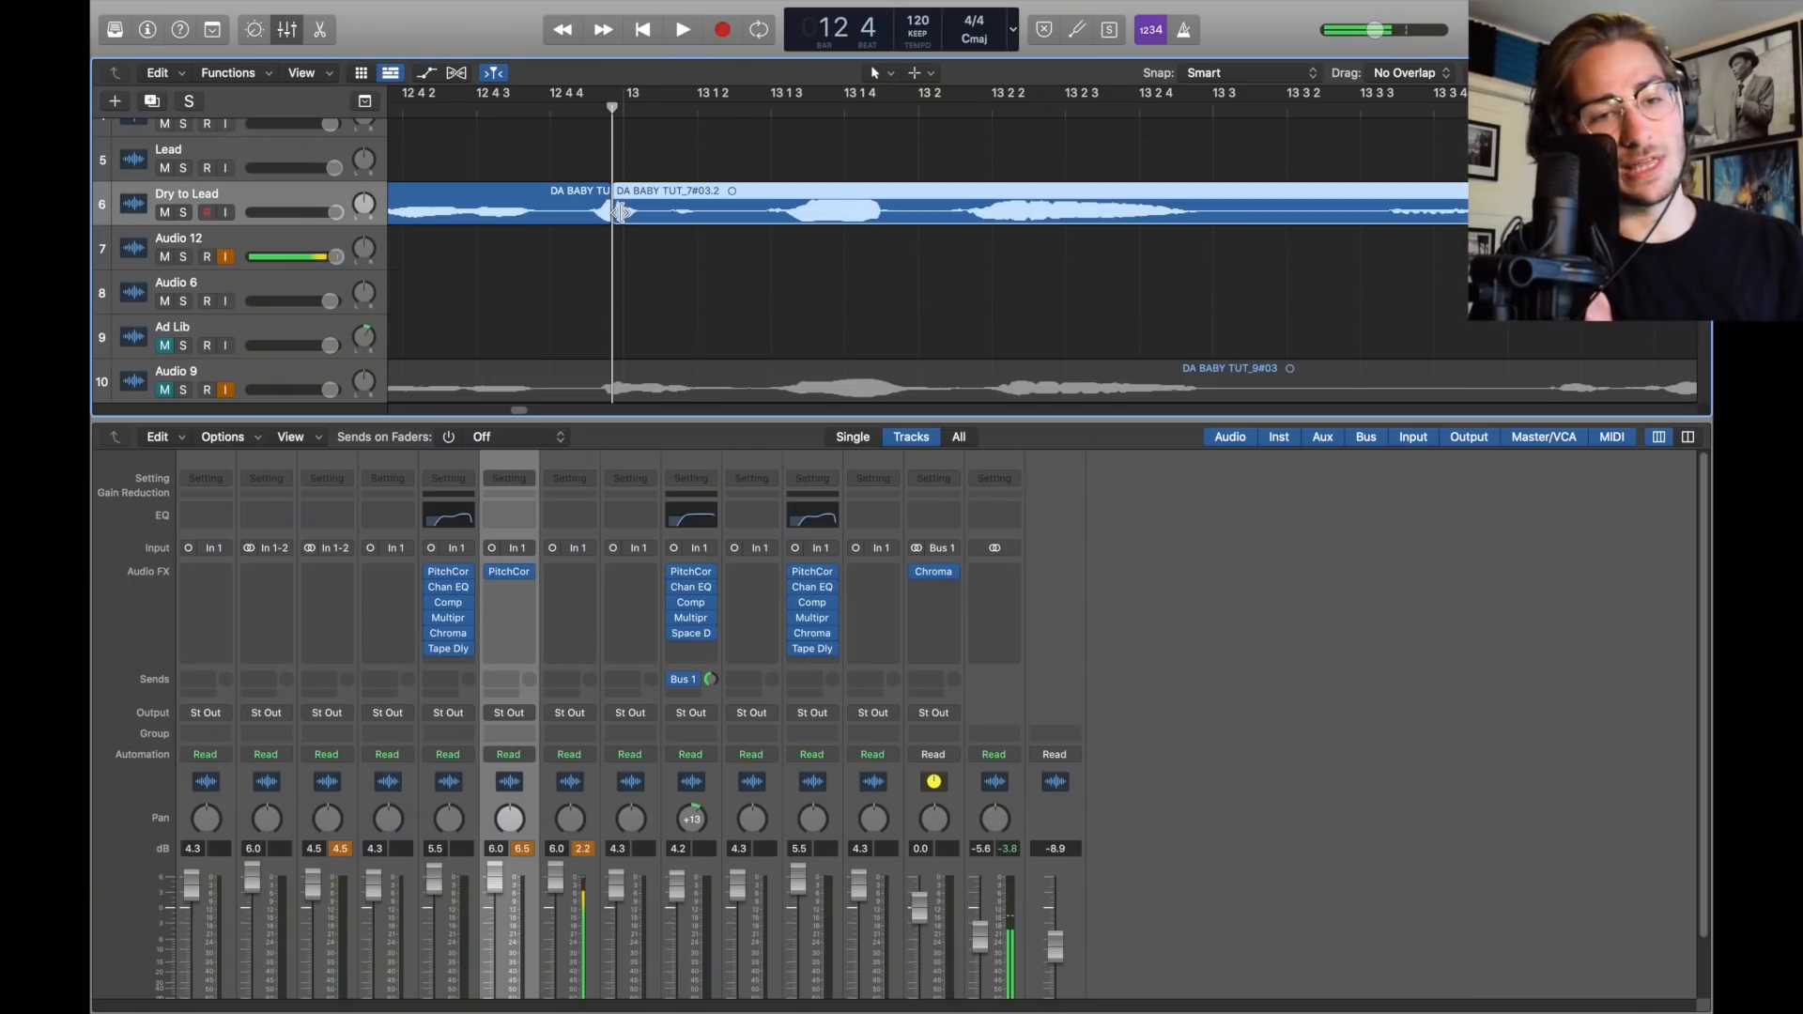
{"action": "left_click_drag", "start_coordinate": [619, 211], "coordinate": [667, 221]}
Step: Use the Fade tool at the end of the first Dry to Lead region and play back across the gap
{"action": "left_click", "coordinate": [881, 72]}
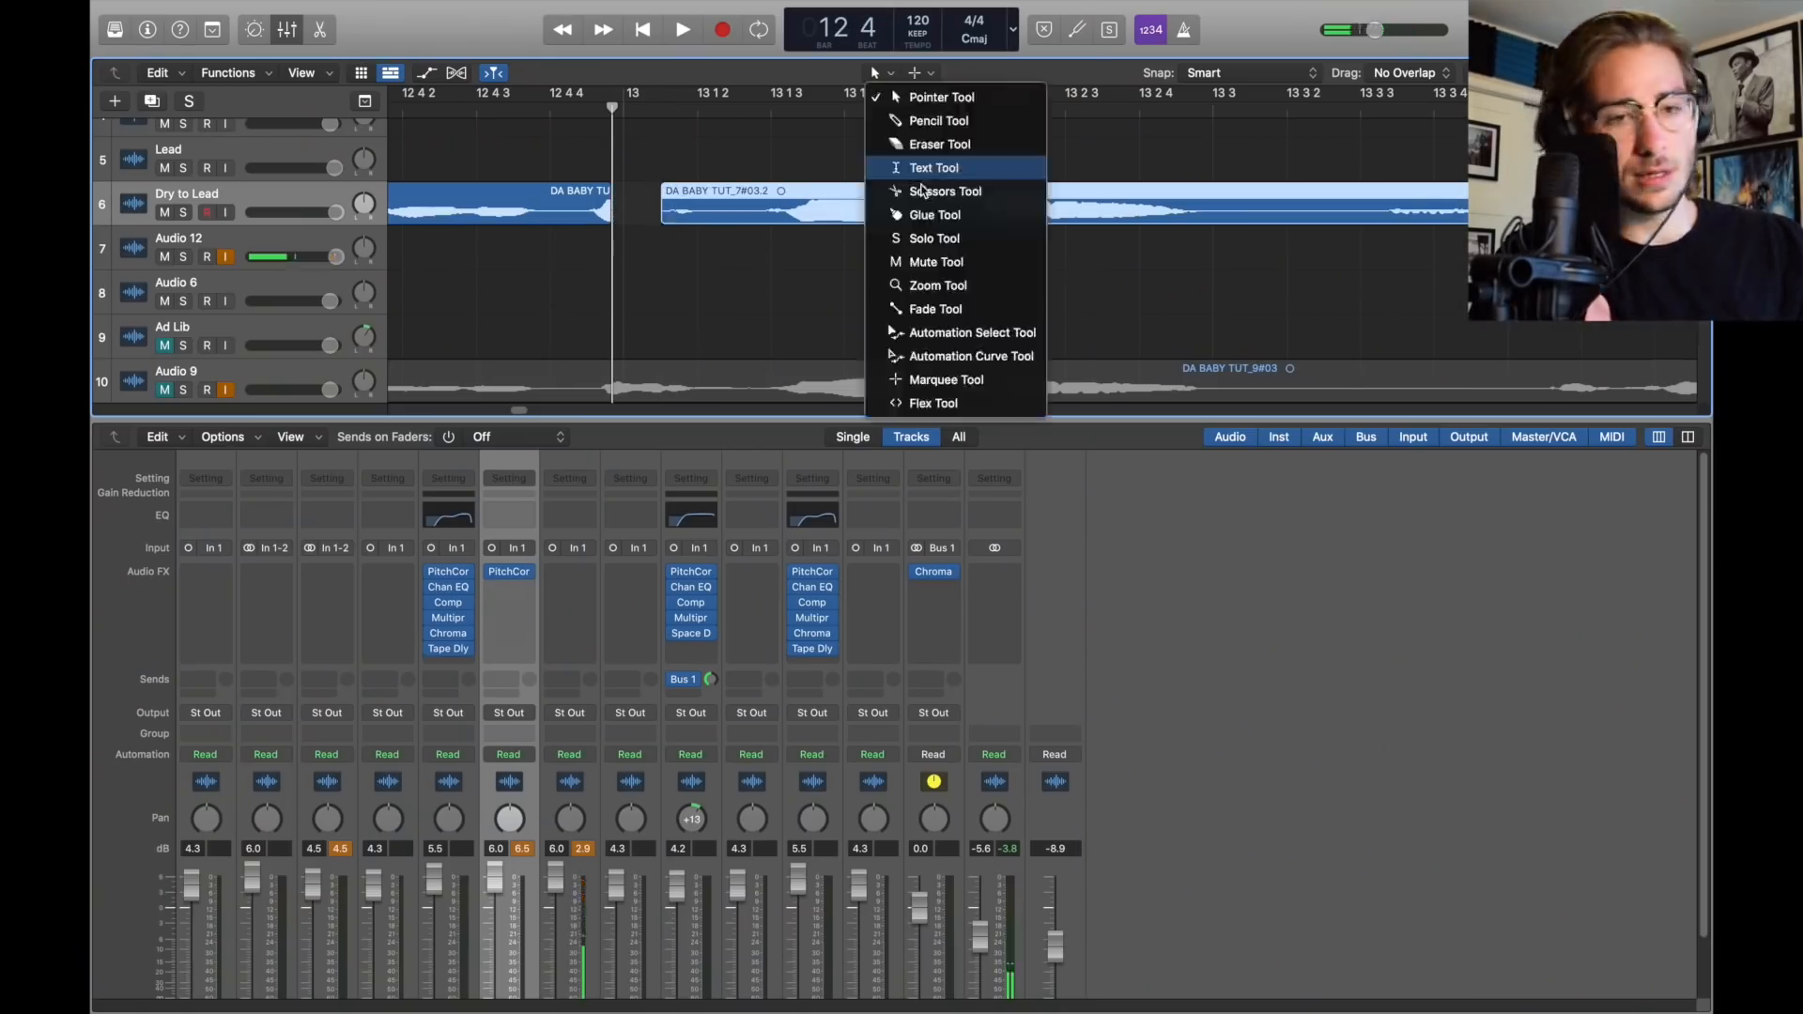
{"action": "left_click", "coordinate": [932, 310]}
{"action": "left_click", "coordinate": [604, 209]}
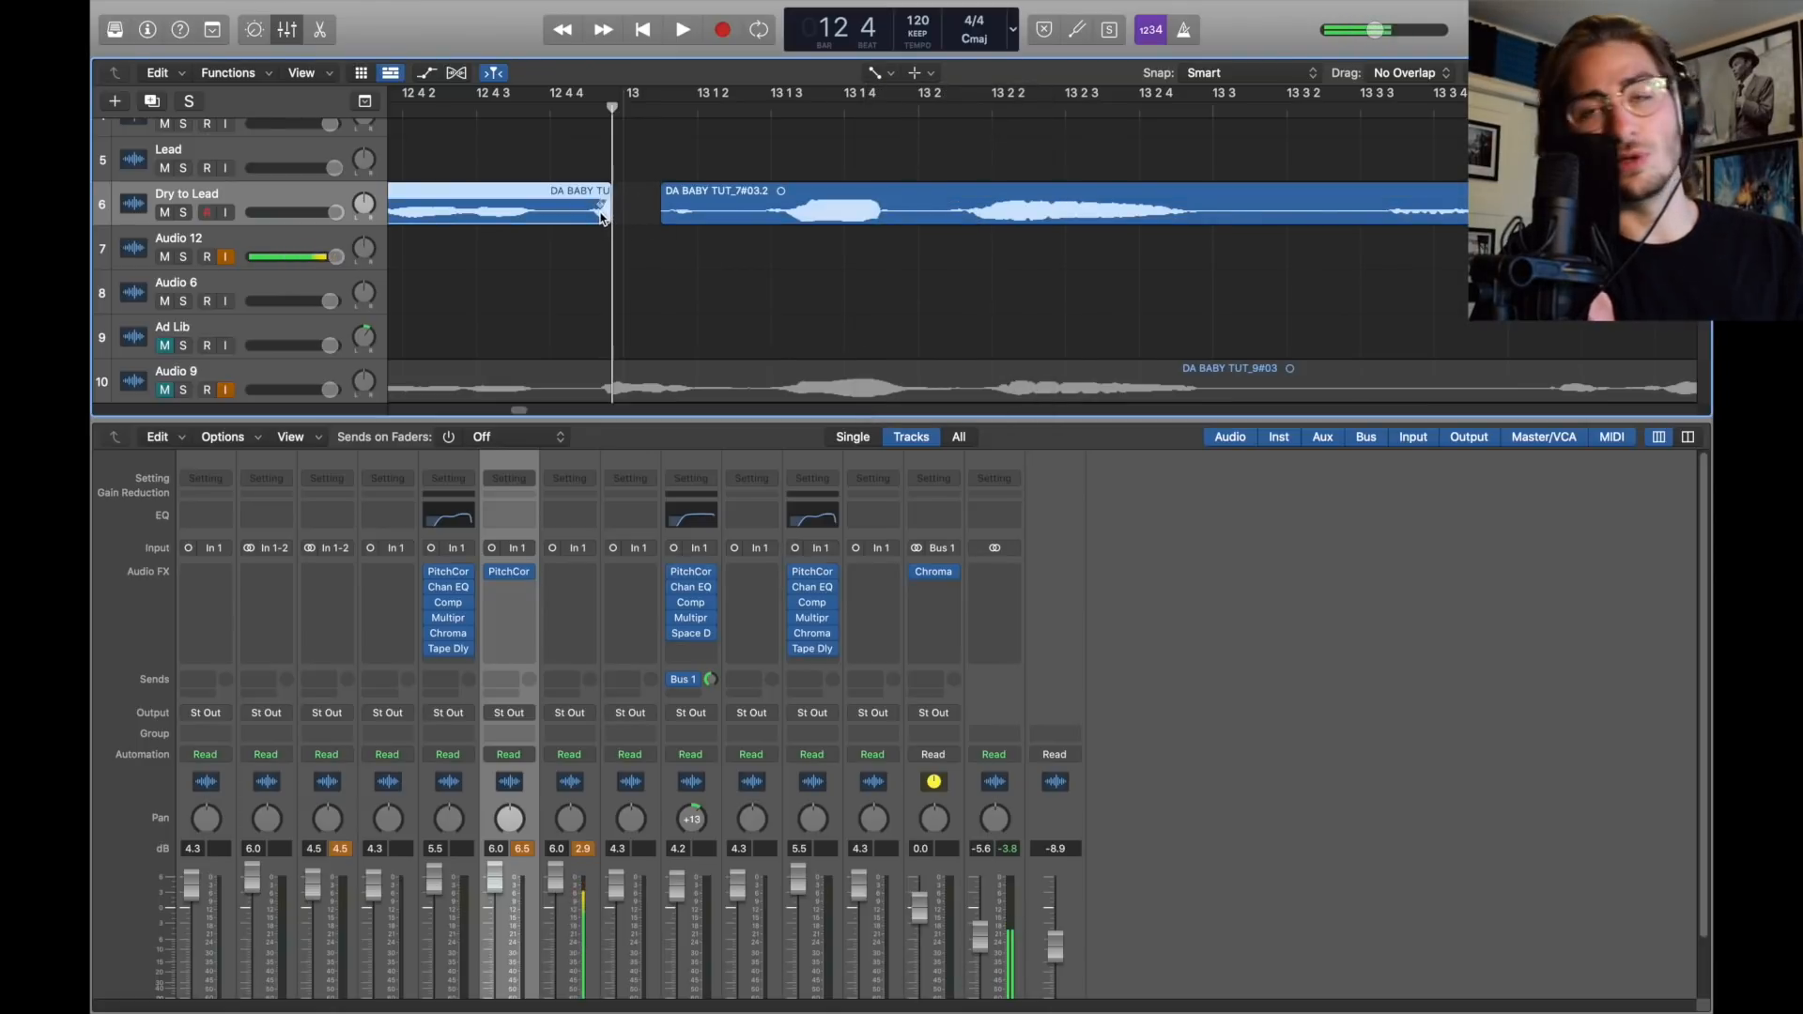
{"action": "scroll", "coordinate": [601, 216], "scroll_direction": "up", "scroll_amount": 5}
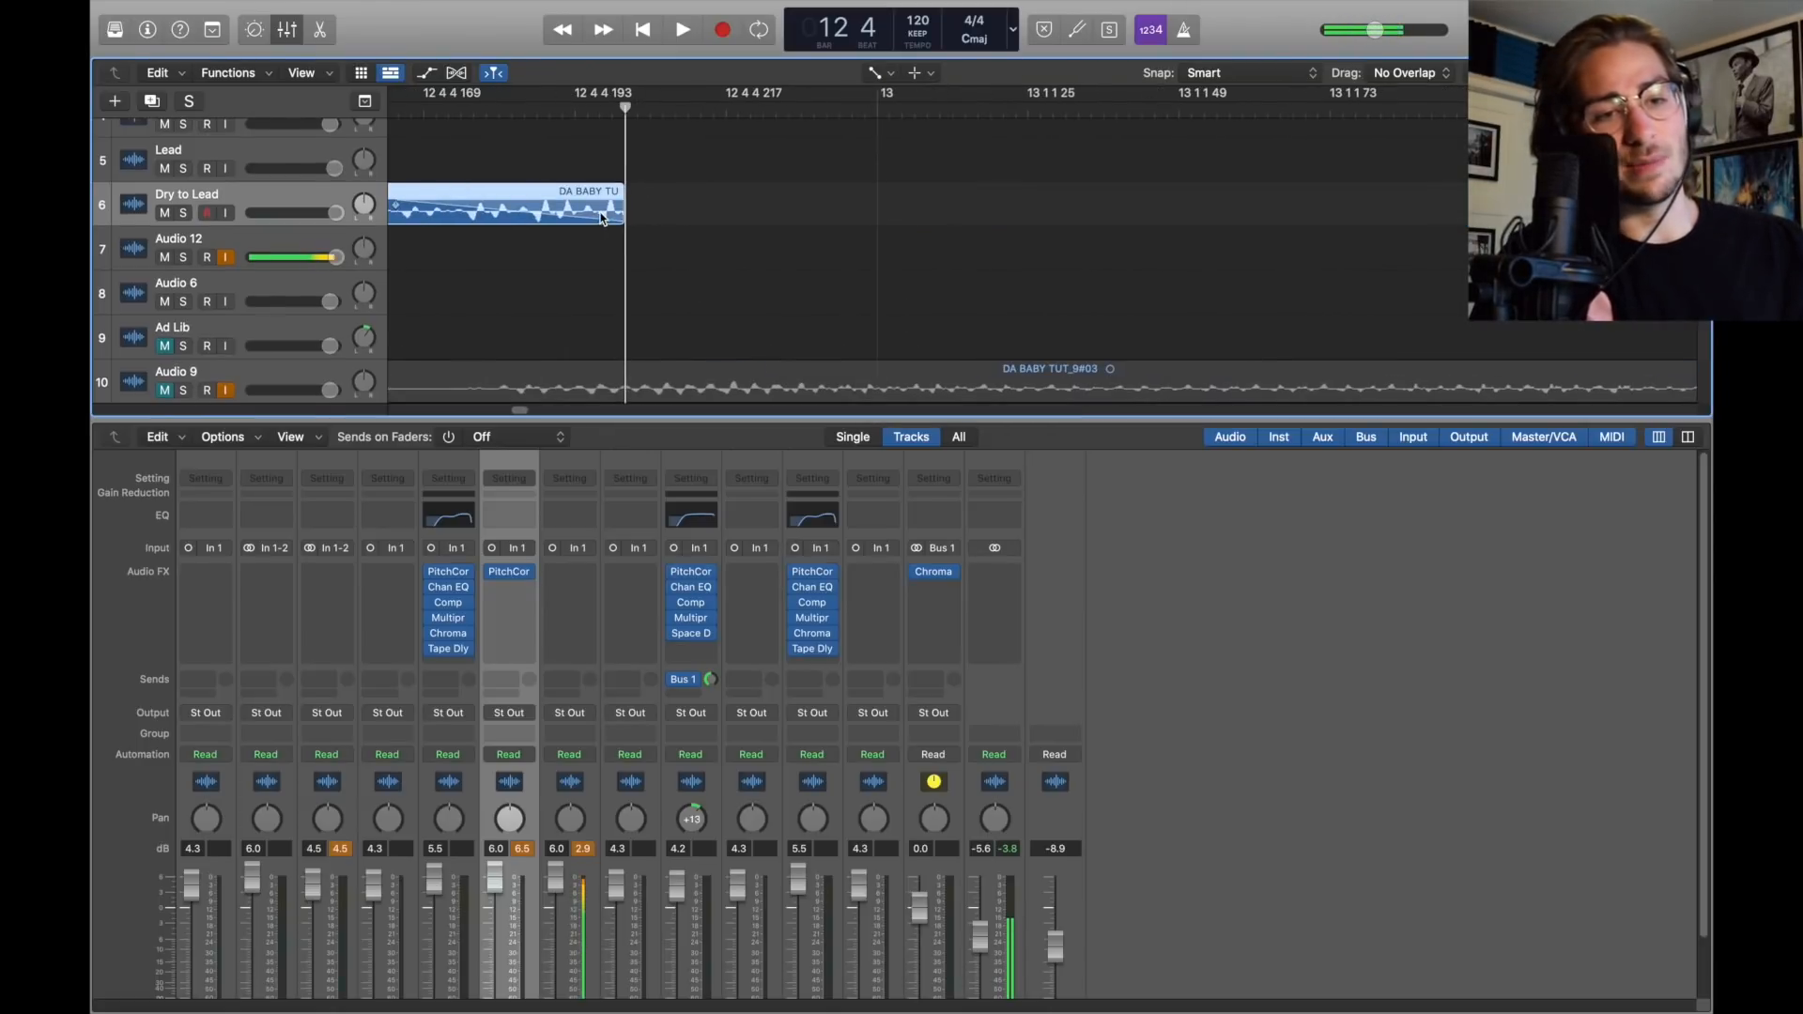
{"action": "left_click", "coordinate": [545, 111]}
{"action": "key", "text": "space"}
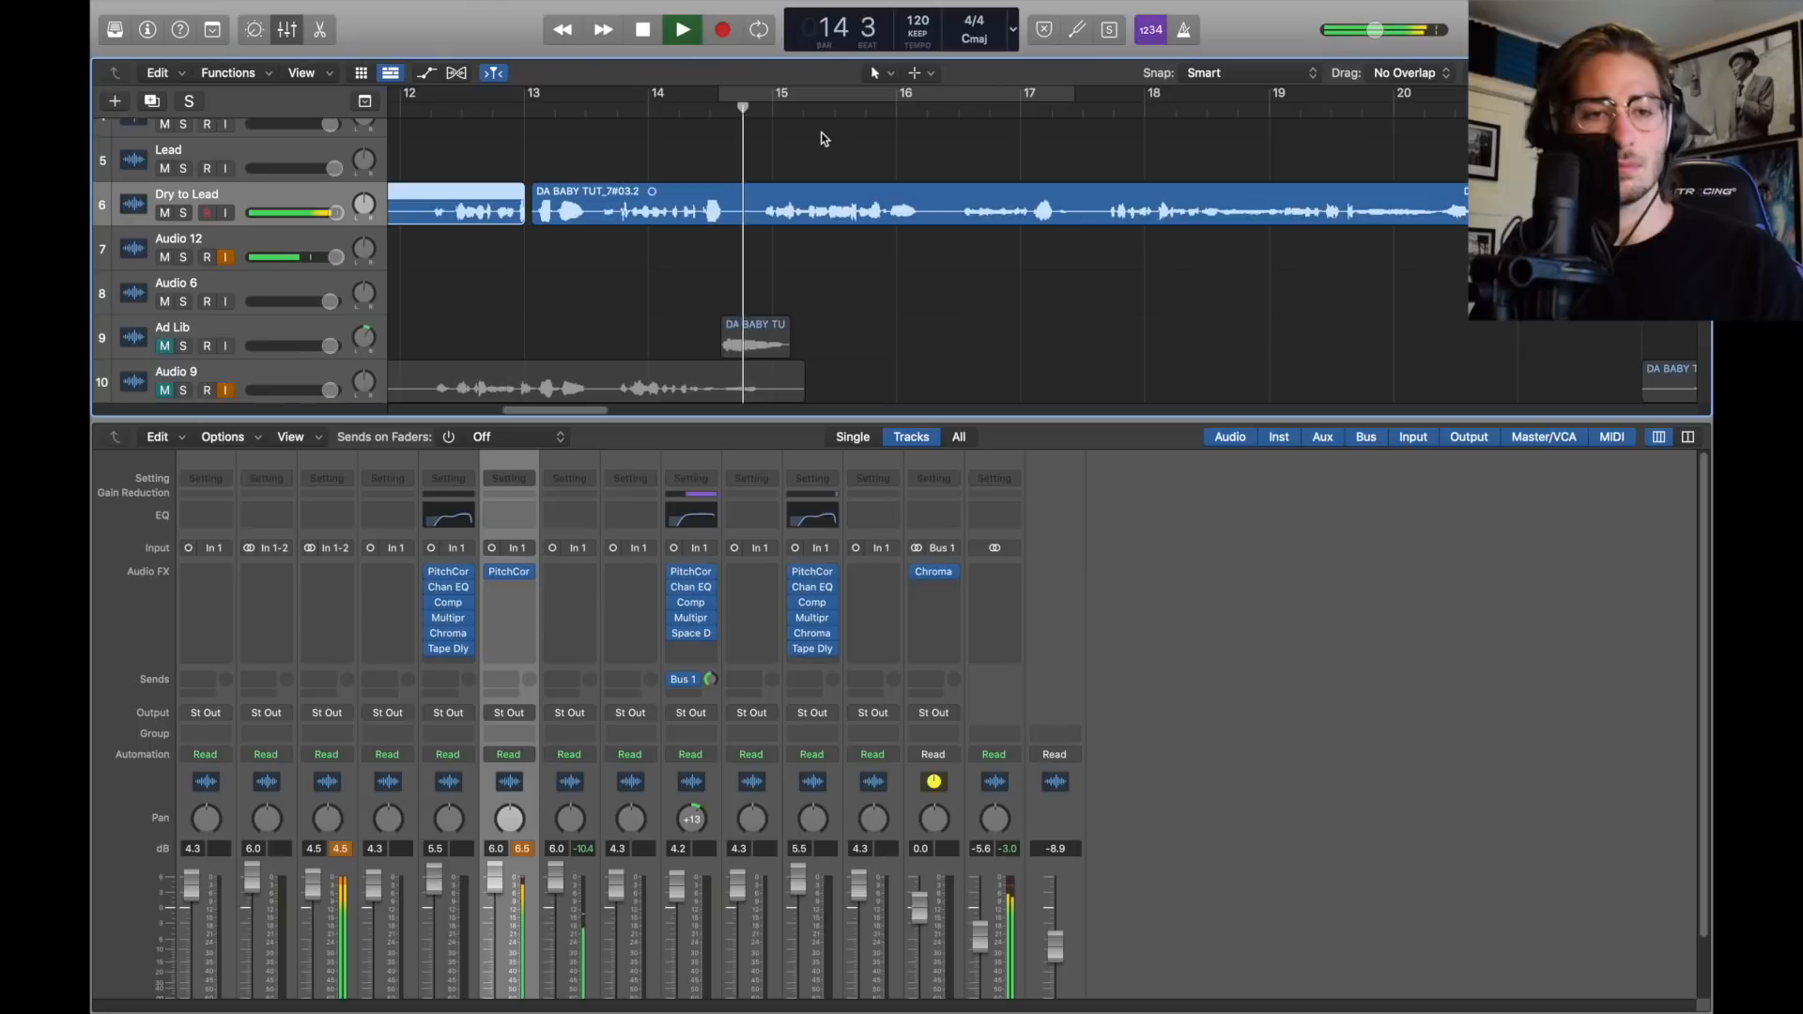
Step: Insert a Channel EQ after Pitch Correction on the Audio 12 channel and open its settings
{"action": "scroll", "coordinate": [822, 139], "scroll_direction": "down", "scroll_amount": 3}
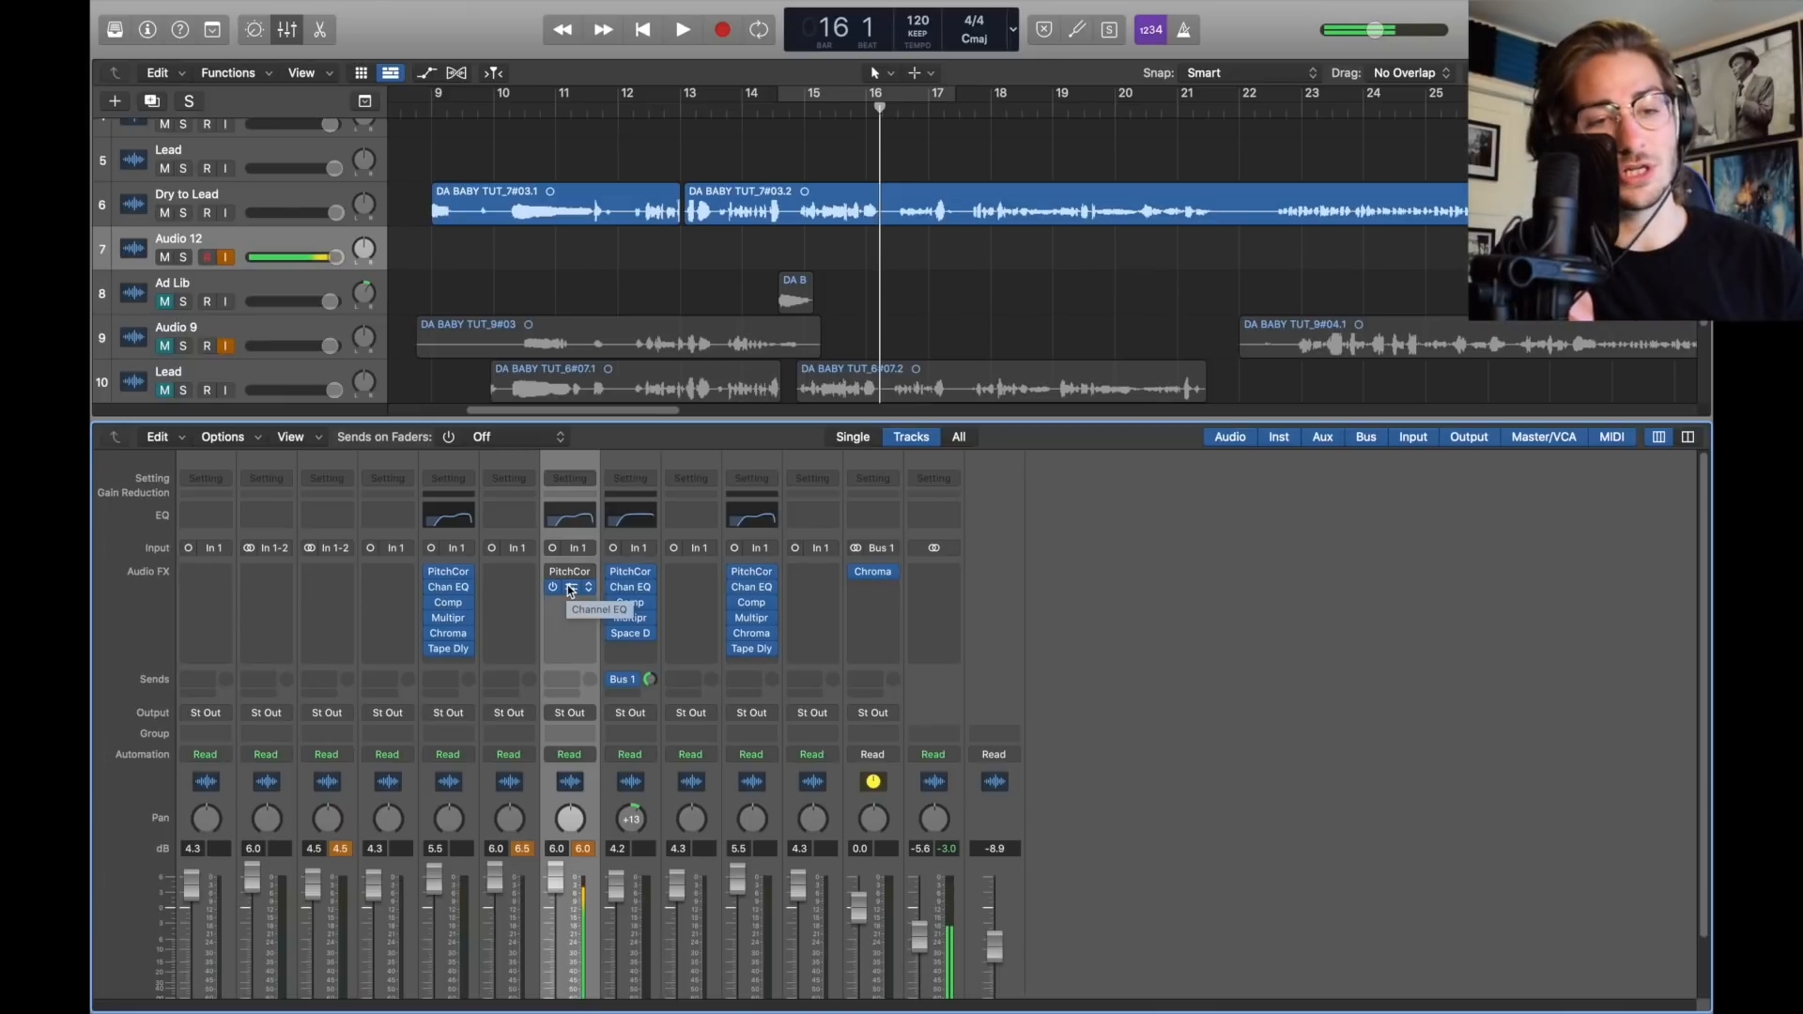
{"action": "left_click", "coordinate": [569, 588]}
{"action": "mouse_move", "coordinate": [657, 817]}
{"action": "mouse_move", "coordinate": [819, 827]}
{"action": "left_click", "coordinate": [944, 818]}
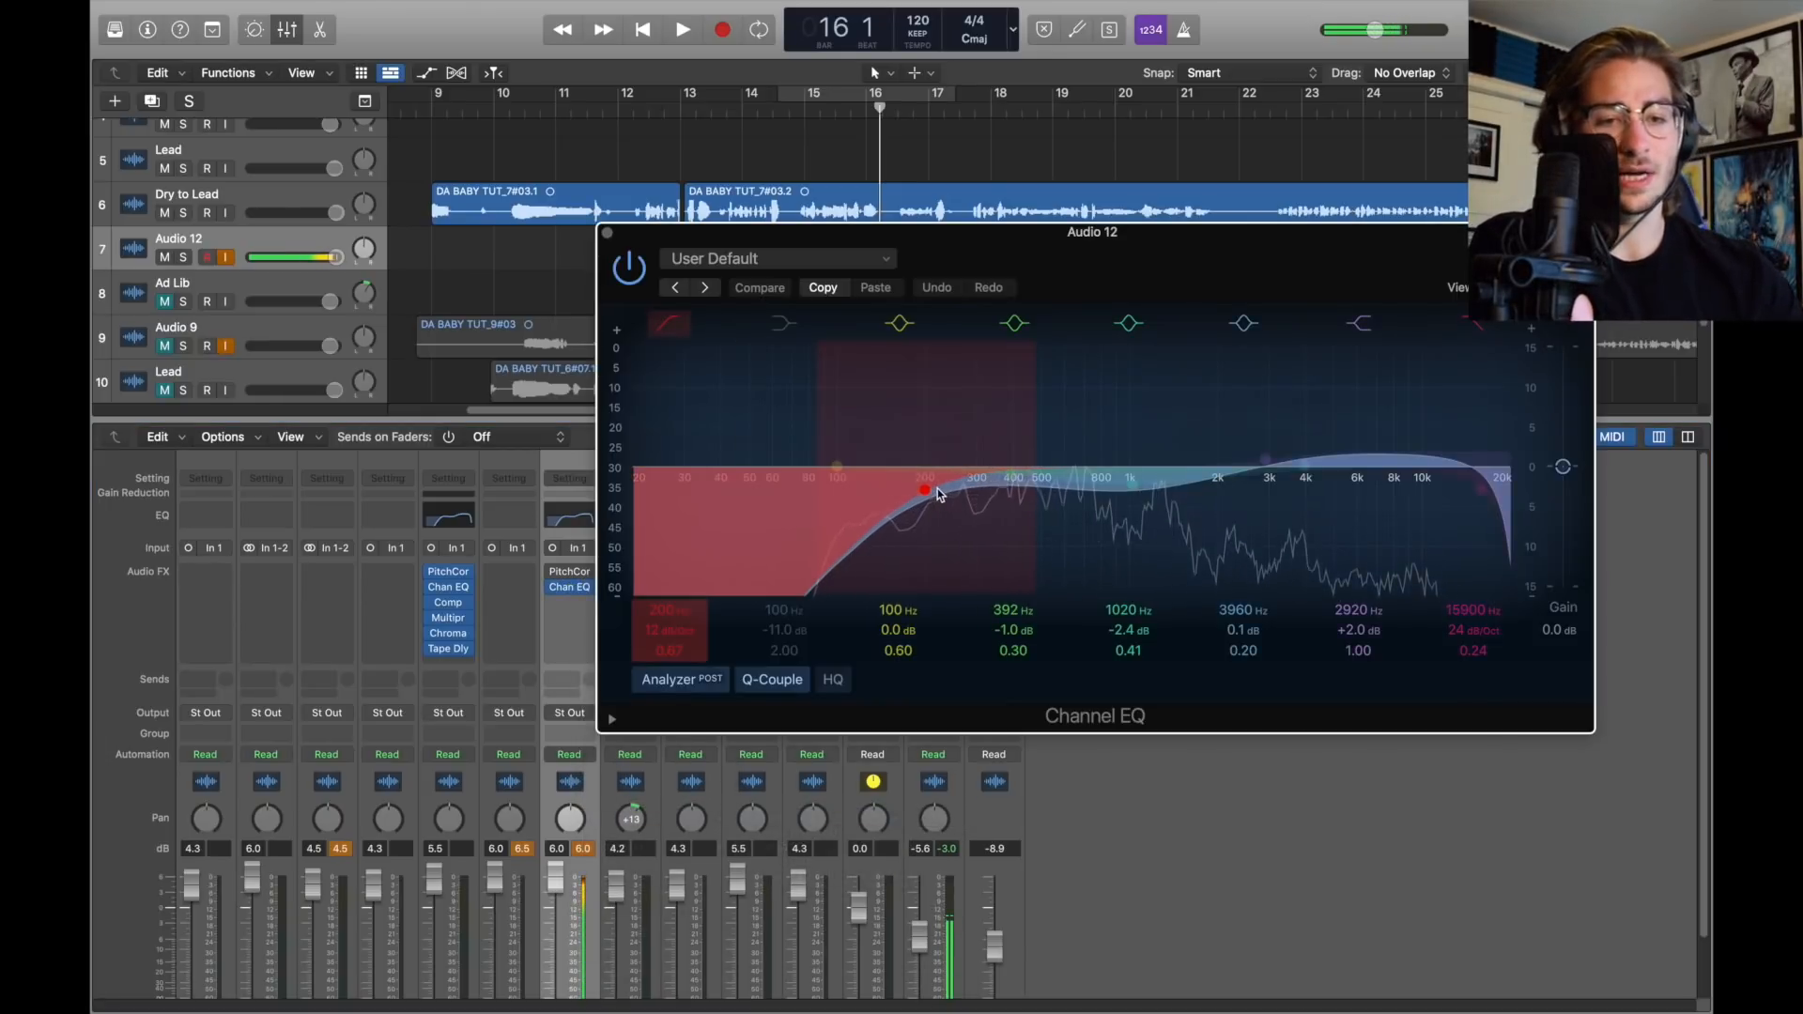
Step: Set the Audio 12 EQ's low cut to 200 Hz at 12 dB/Oct and turn off its 100 Hz and 3960 Hz bell bands
{"action": "left_click_drag", "start_coordinate": [934, 508], "coordinate": [916, 512]}
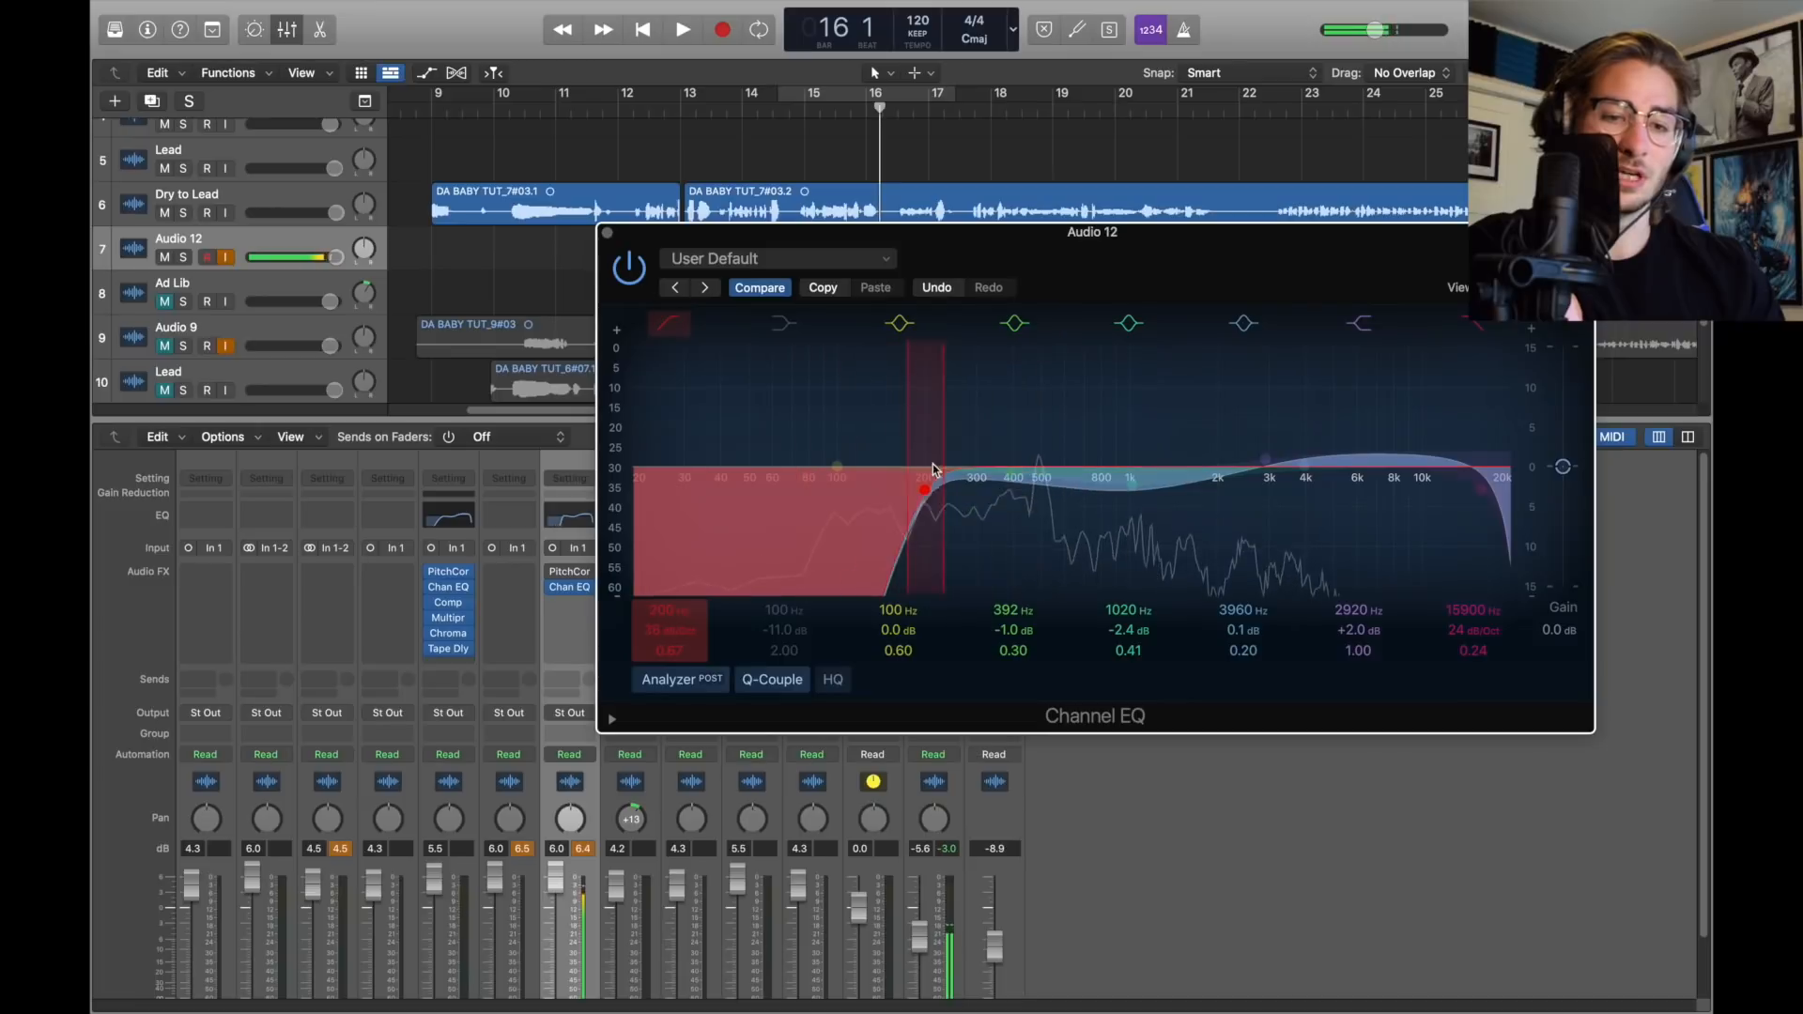
{"action": "left_click_drag", "start_coordinate": [687, 647], "coordinate": [686, 640]}
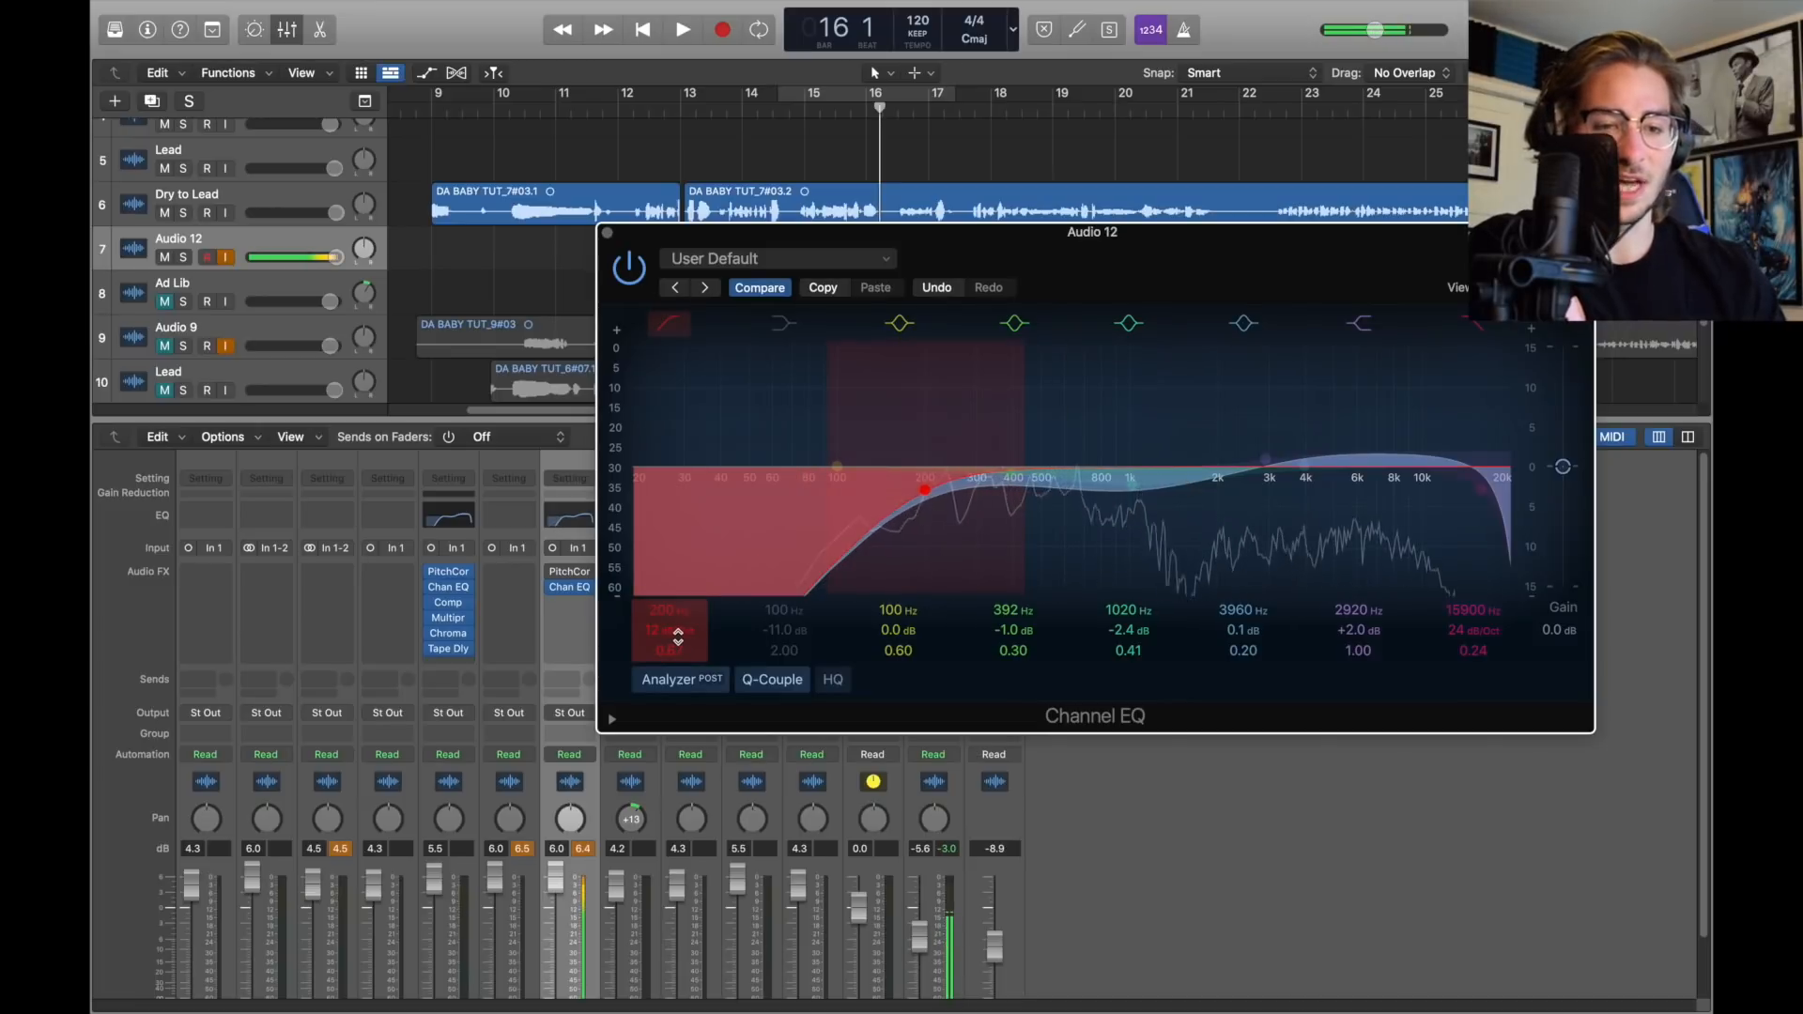
{"action": "left_click", "coordinate": [898, 323]}
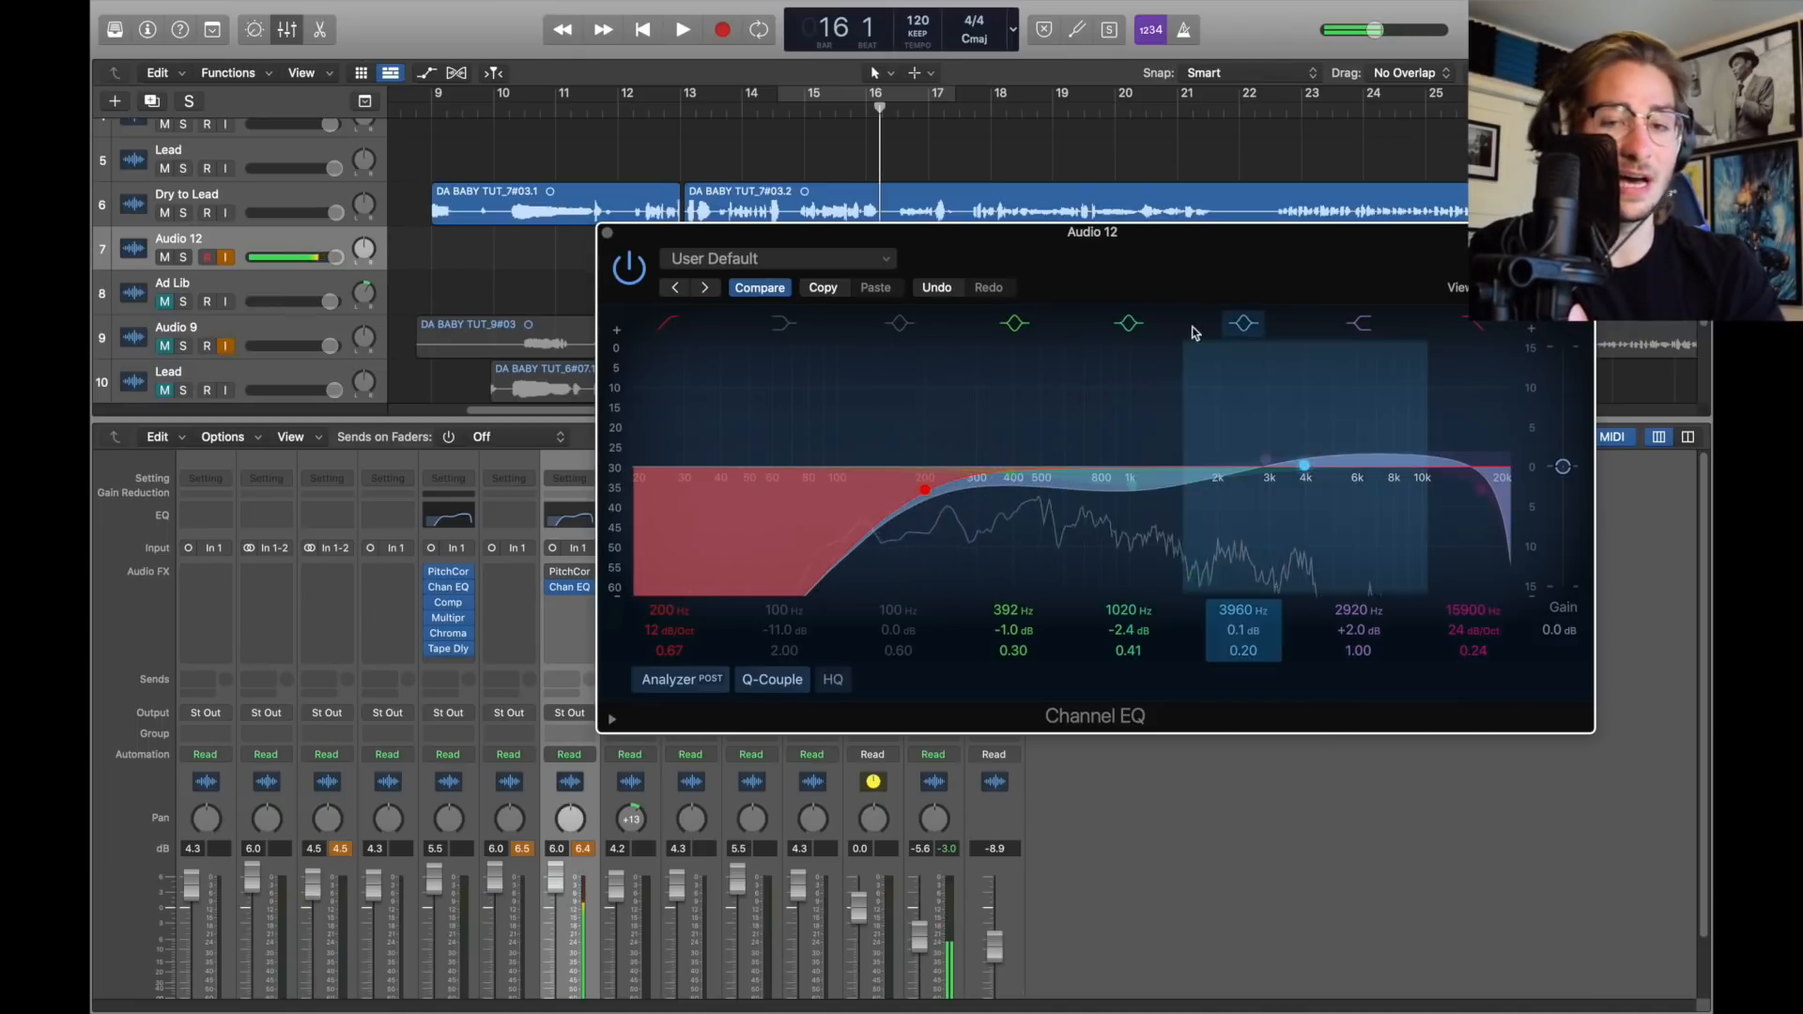
{"action": "left_click", "coordinate": [1243, 323]}
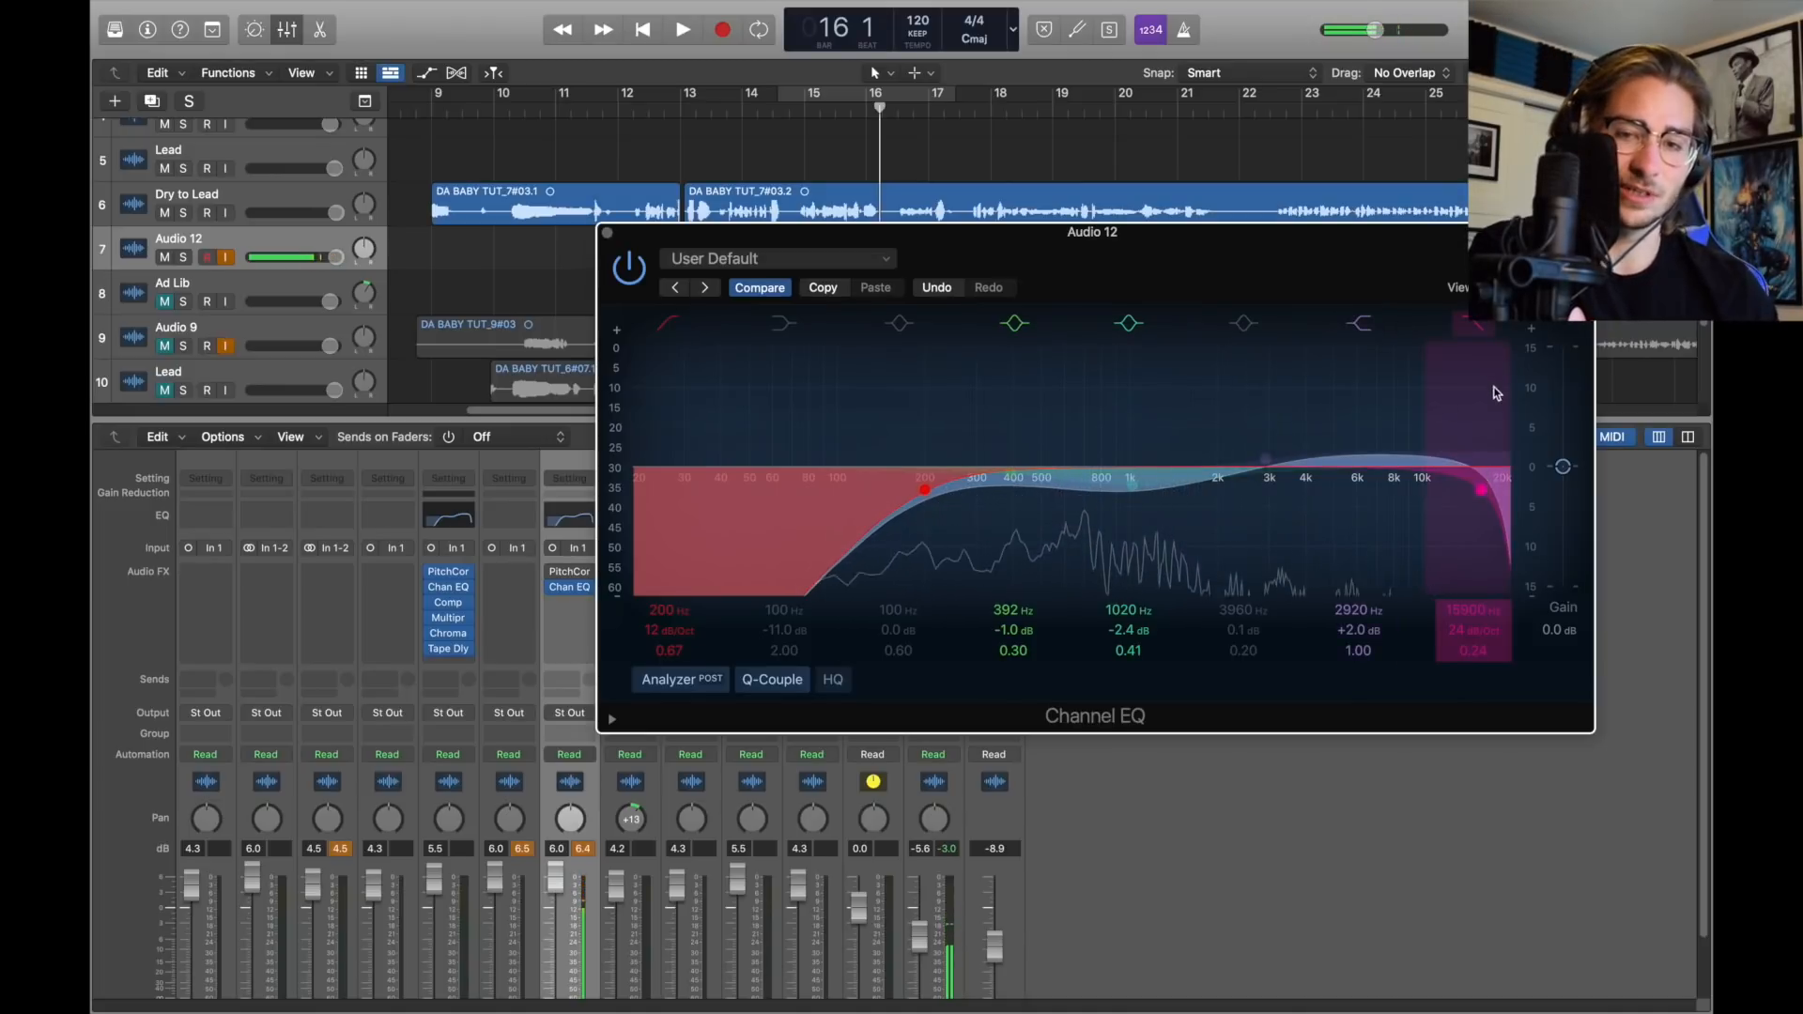
{"action": "left_click", "coordinate": [608, 233]}
{"action": "scroll", "coordinate": [713, 201], "scroll_direction": "down", "scroll_amount": 2}
{"action": "scroll", "coordinate": [713, 178], "scroll_direction": "up", "scroll_amount": 3}
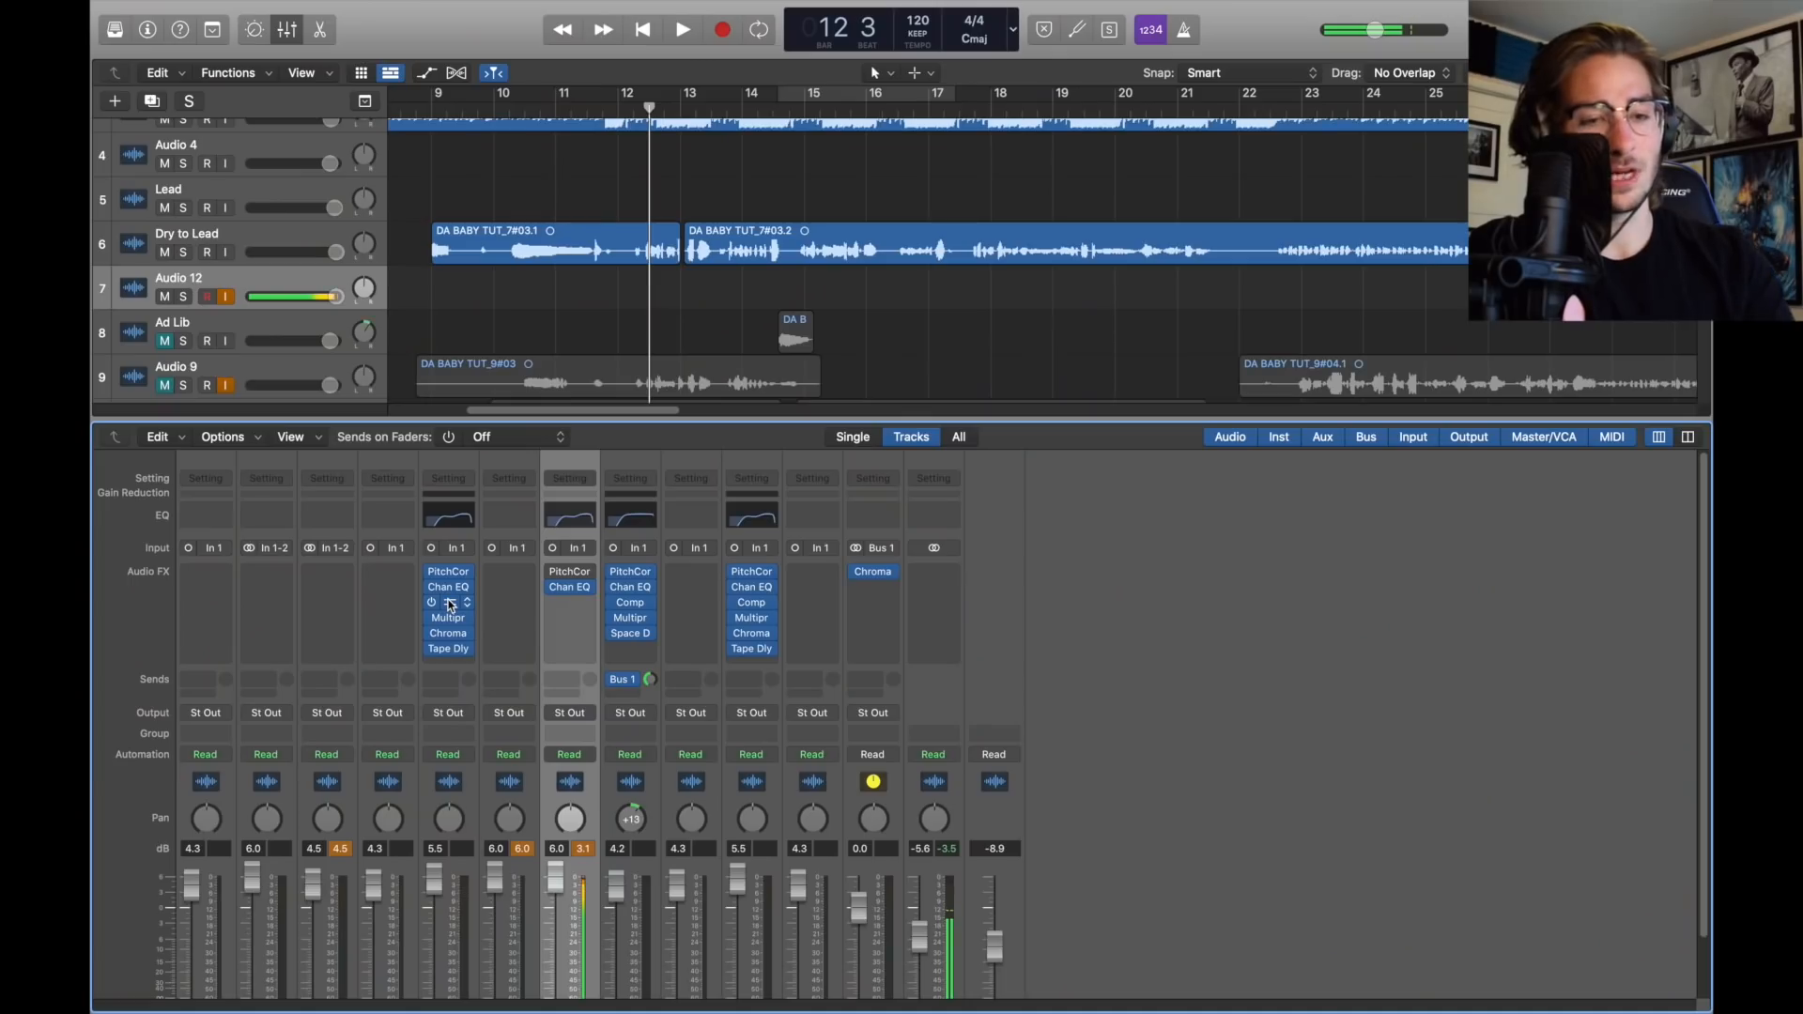
Step: Insert a mono Compressor after the Channel EQ on the Audio 12 channel
{"action": "left_click", "coordinate": [570, 602]}
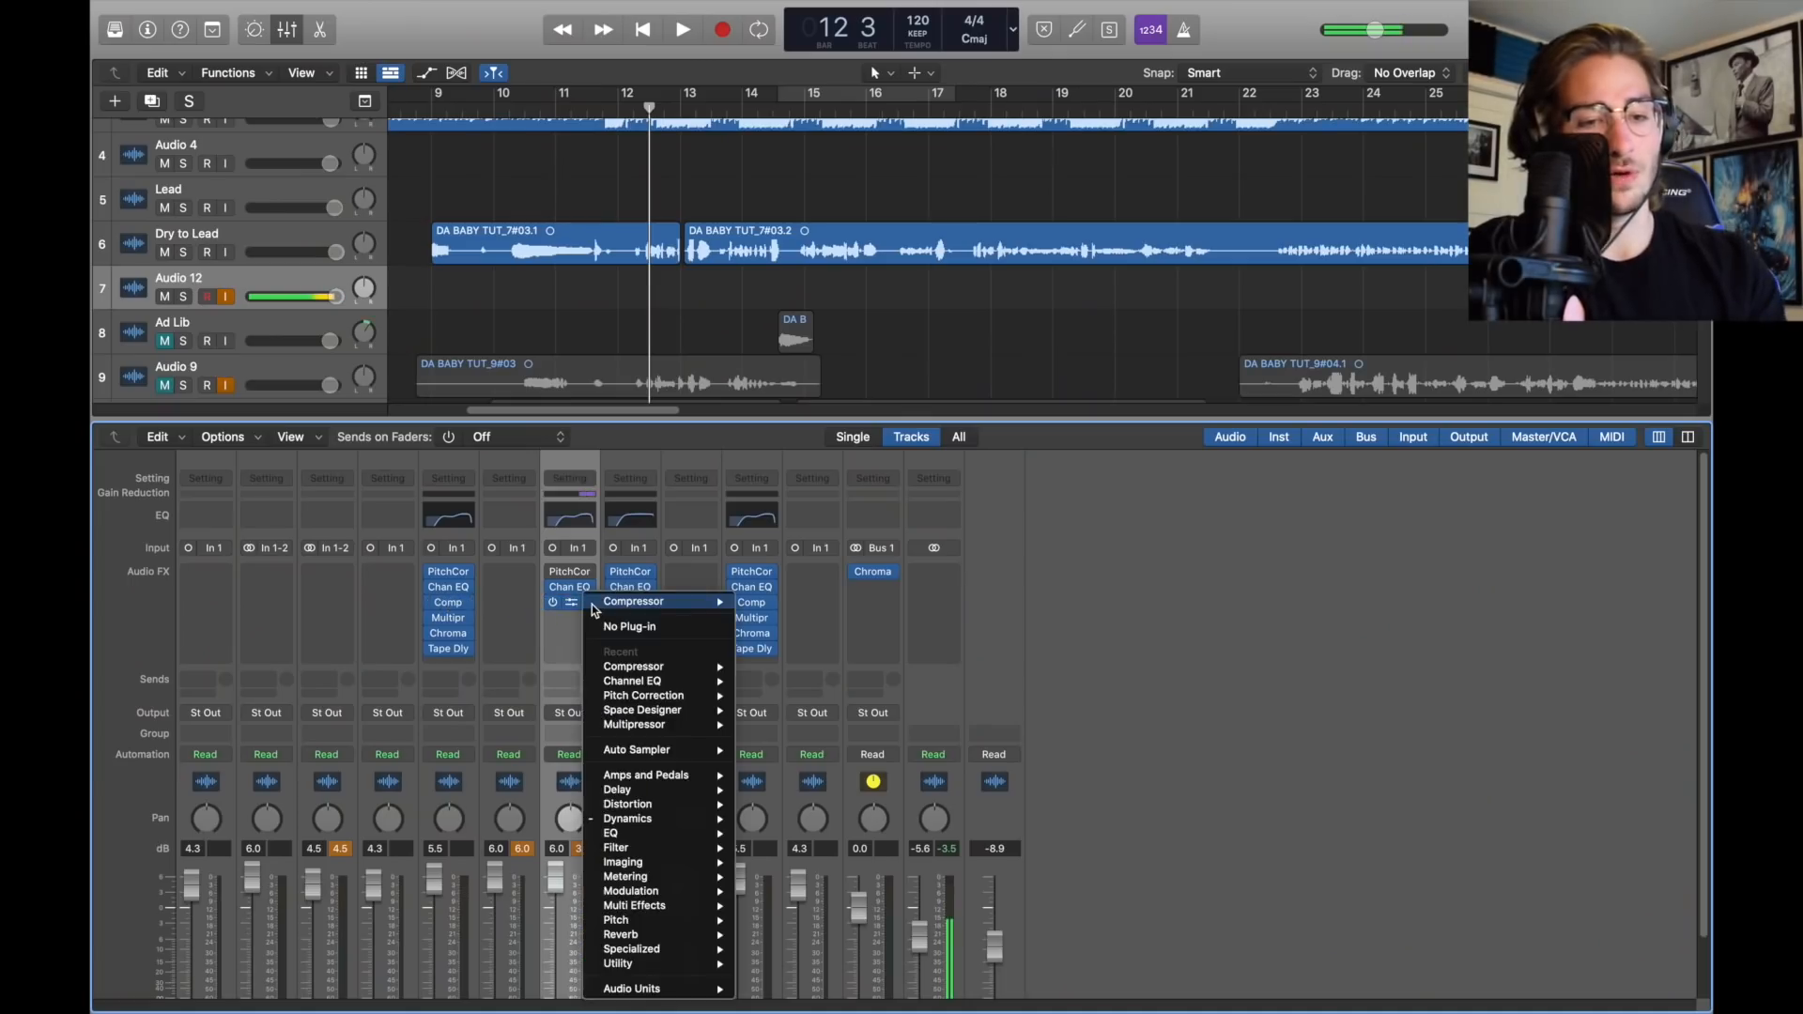
{"action": "mouse_move", "coordinate": [610, 806]}
{"action": "mouse_move", "coordinate": [771, 835]}
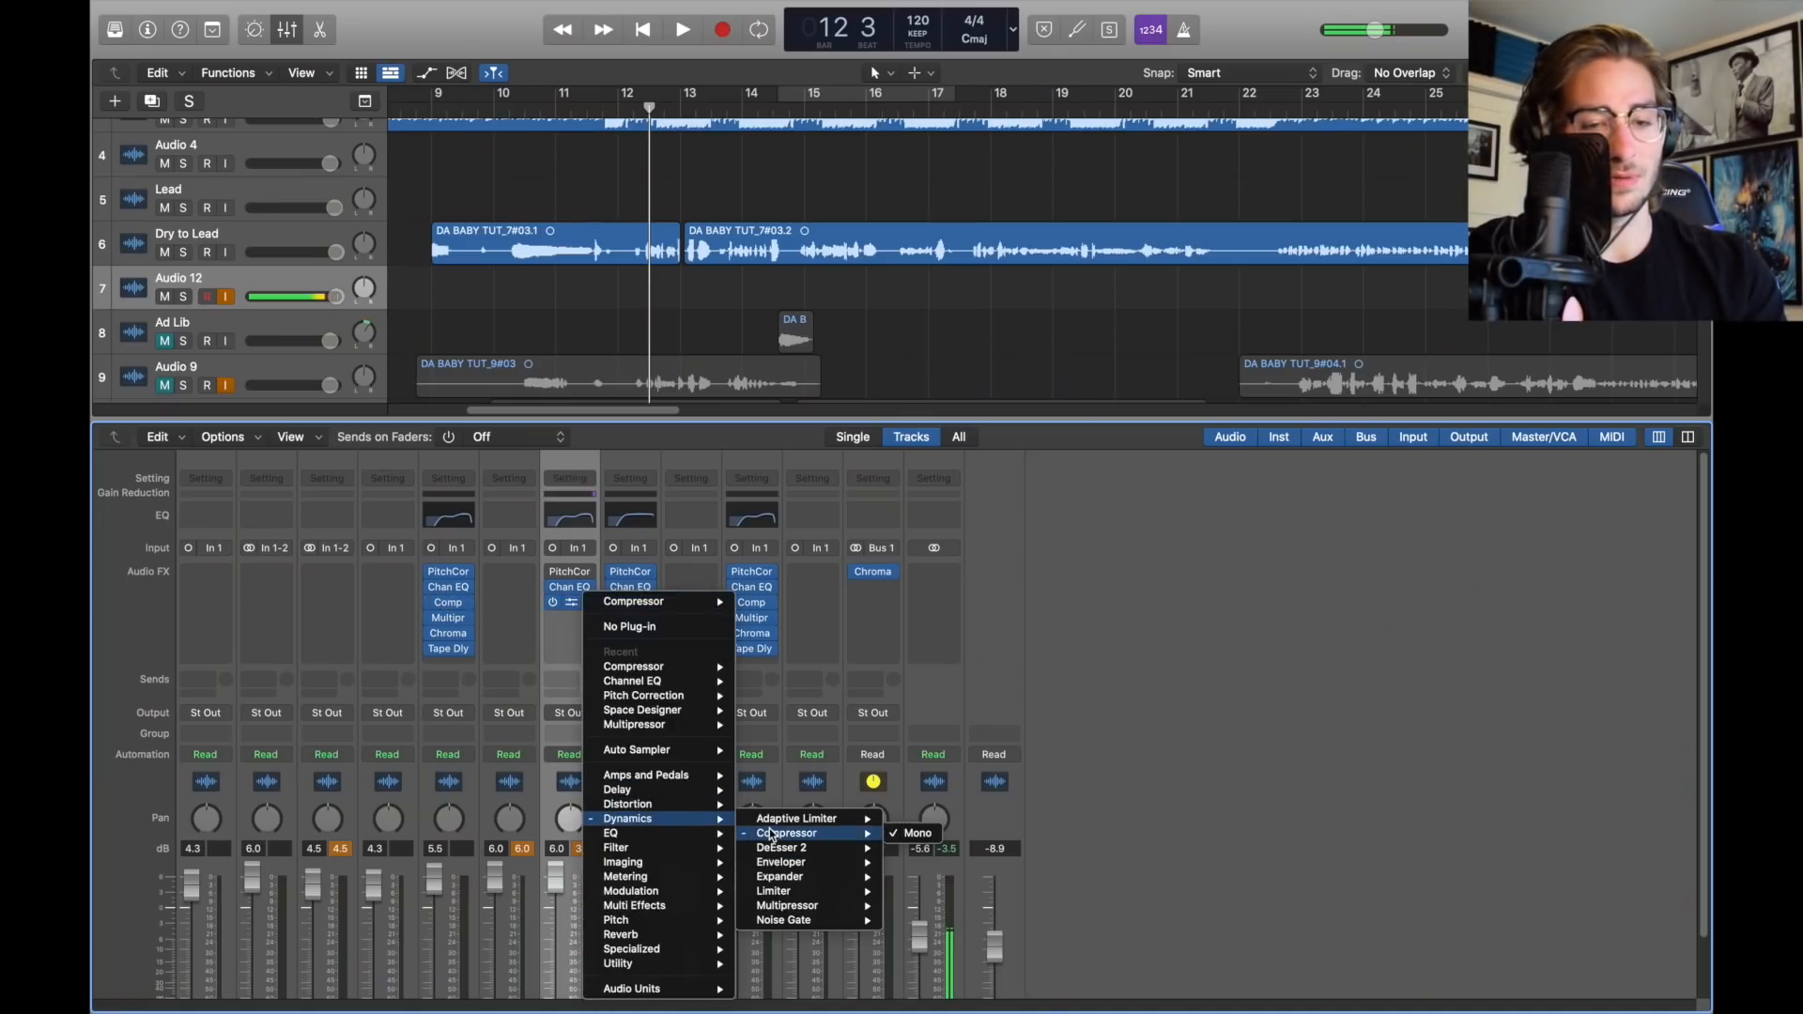
{"action": "left_click", "coordinate": [920, 832]}
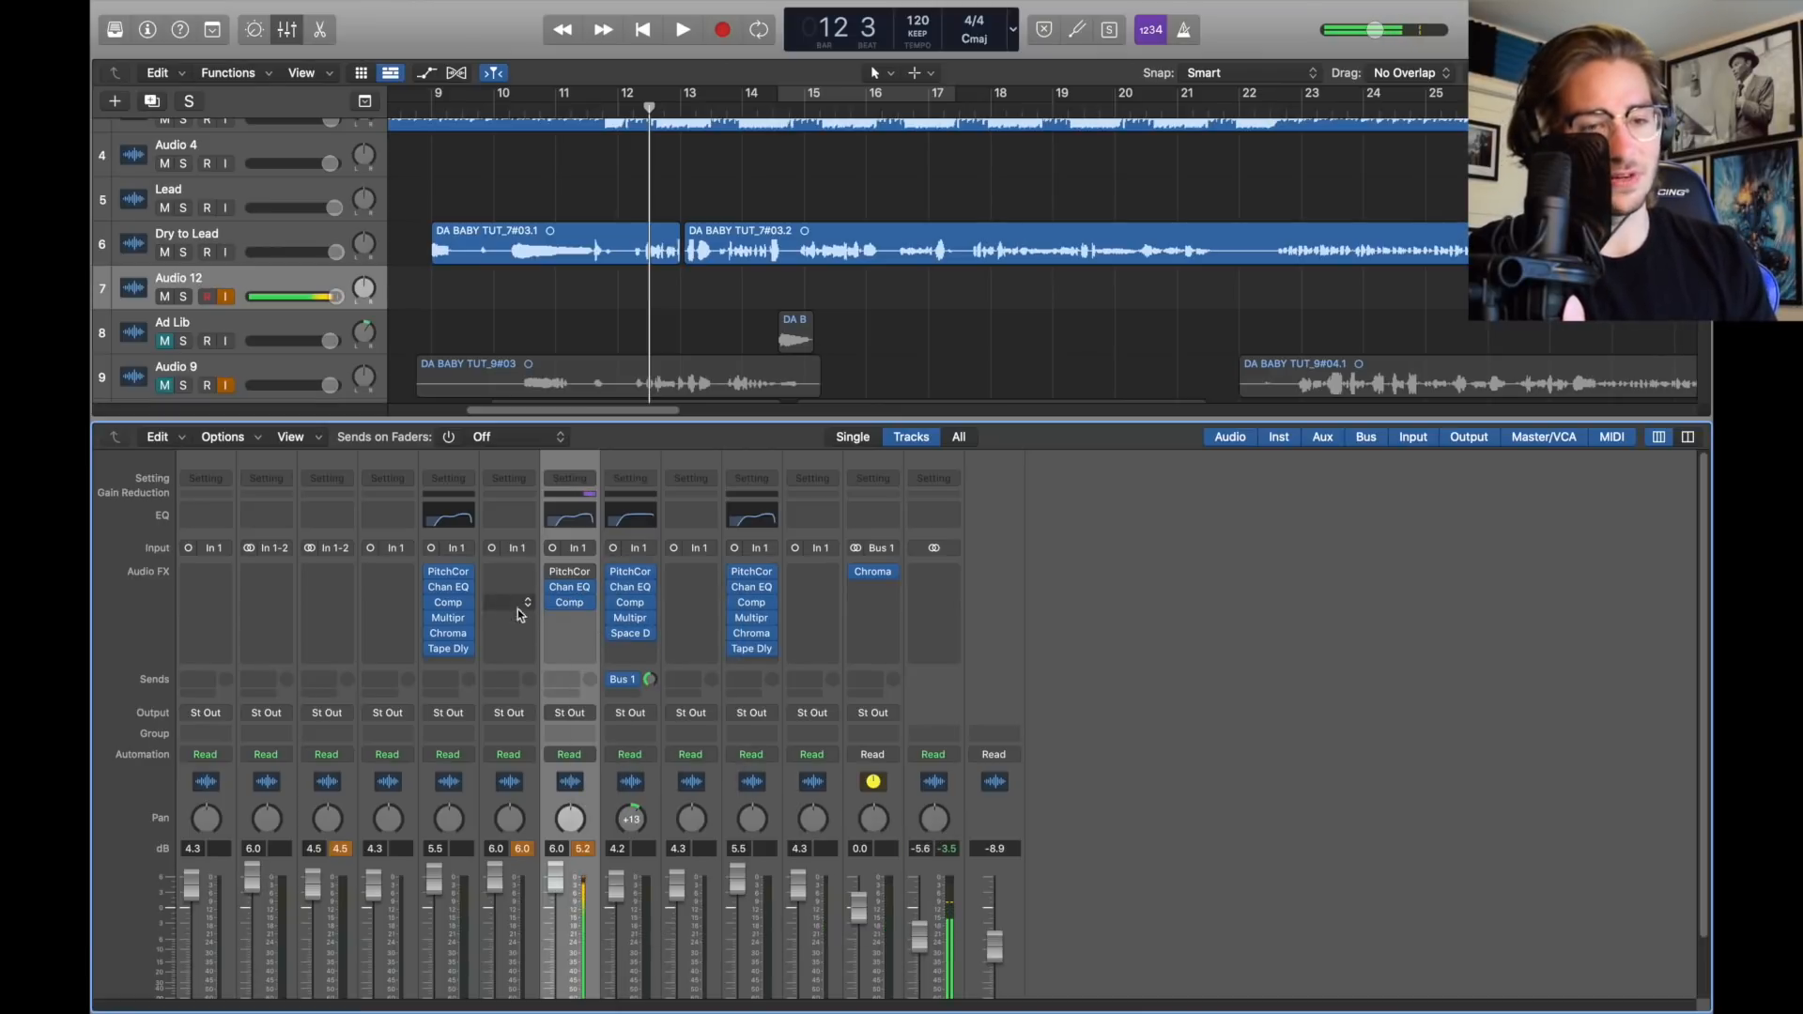
Step: Open the Audio 12 compressor and examine its threshold, ratio, make-up gain, attack and release settings
{"action": "left_click", "coordinate": [570, 603]}
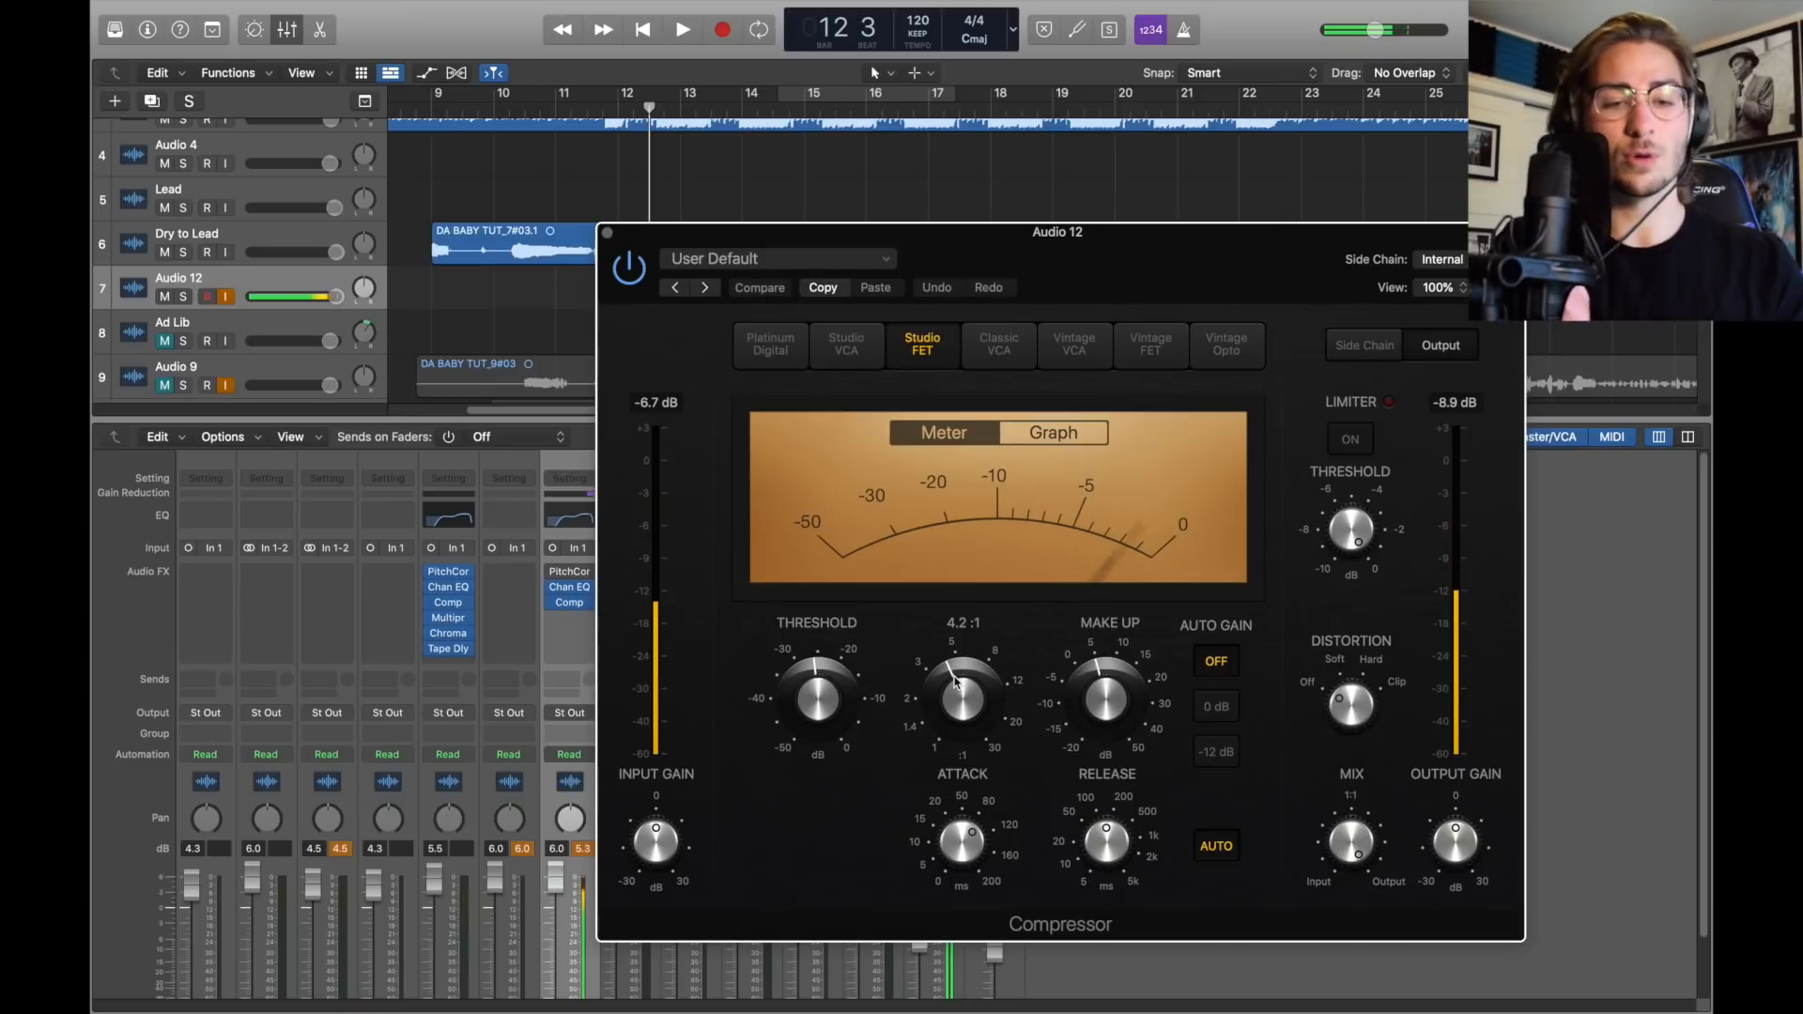
{"action": "mouse_move", "coordinate": [832, 718]}
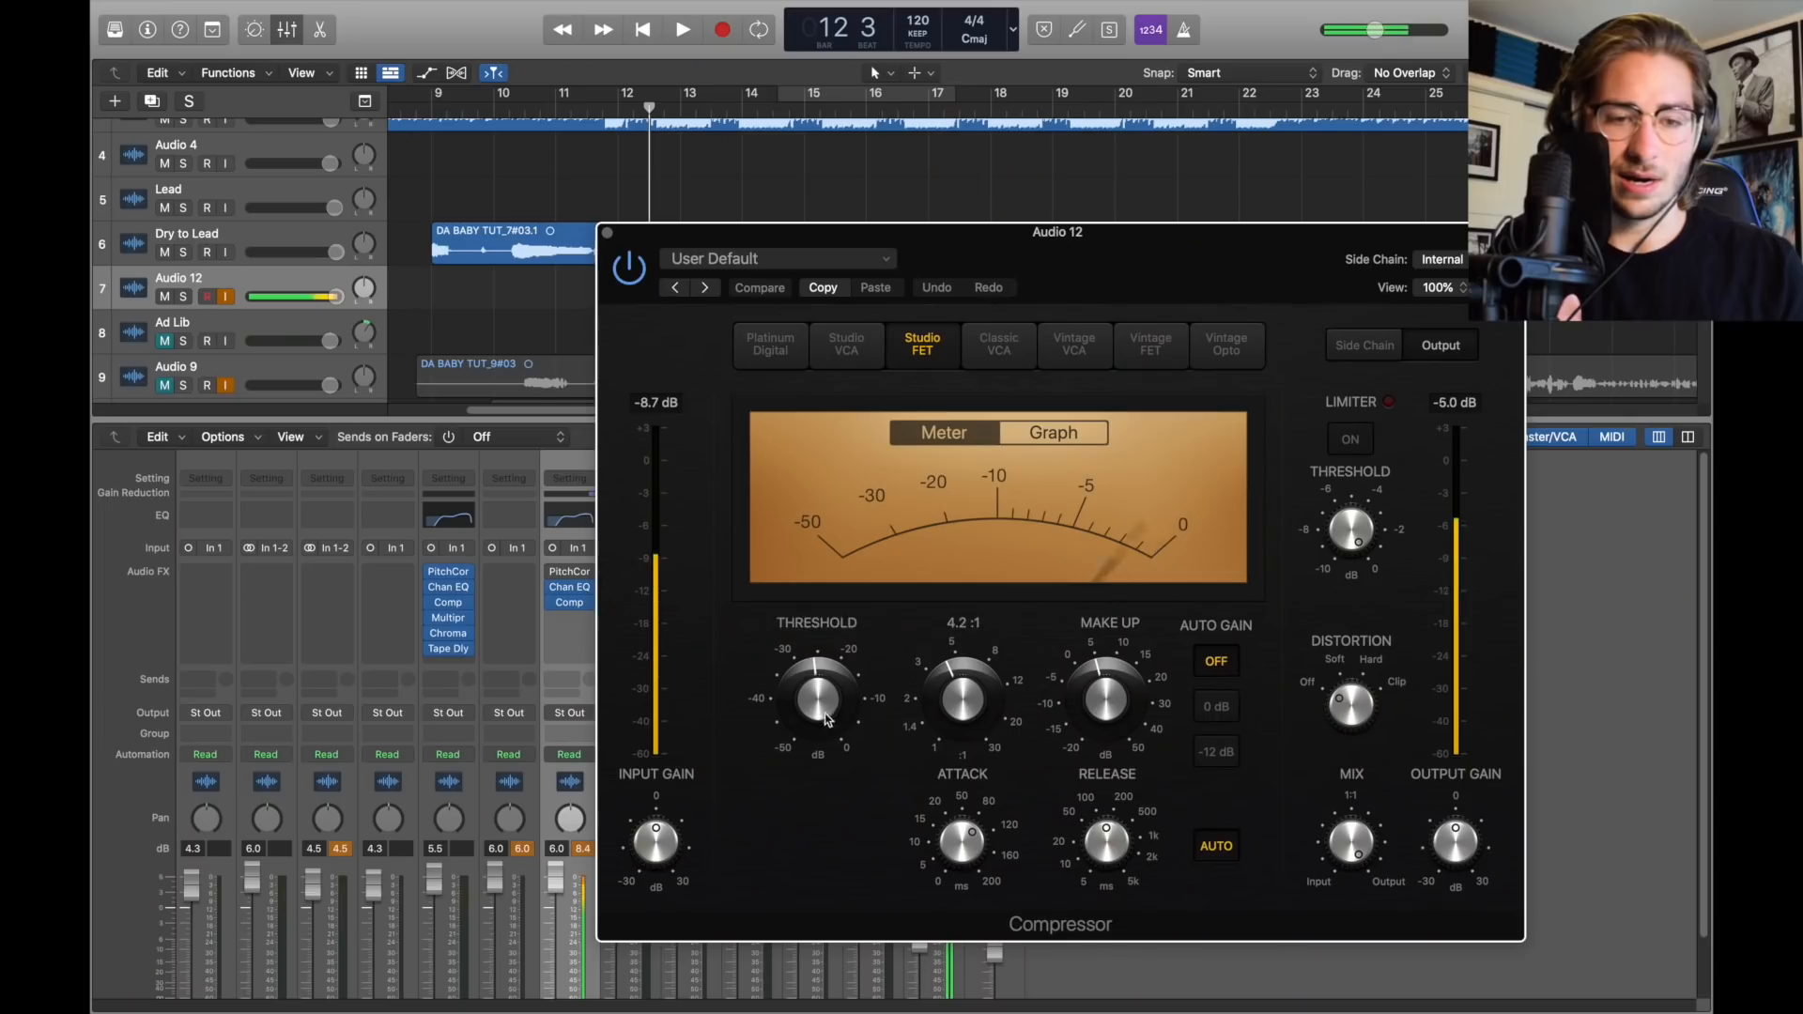
{"action": "left_click_drag", "start_coordinate": [839, 700], "coordinate": [840, 706]}
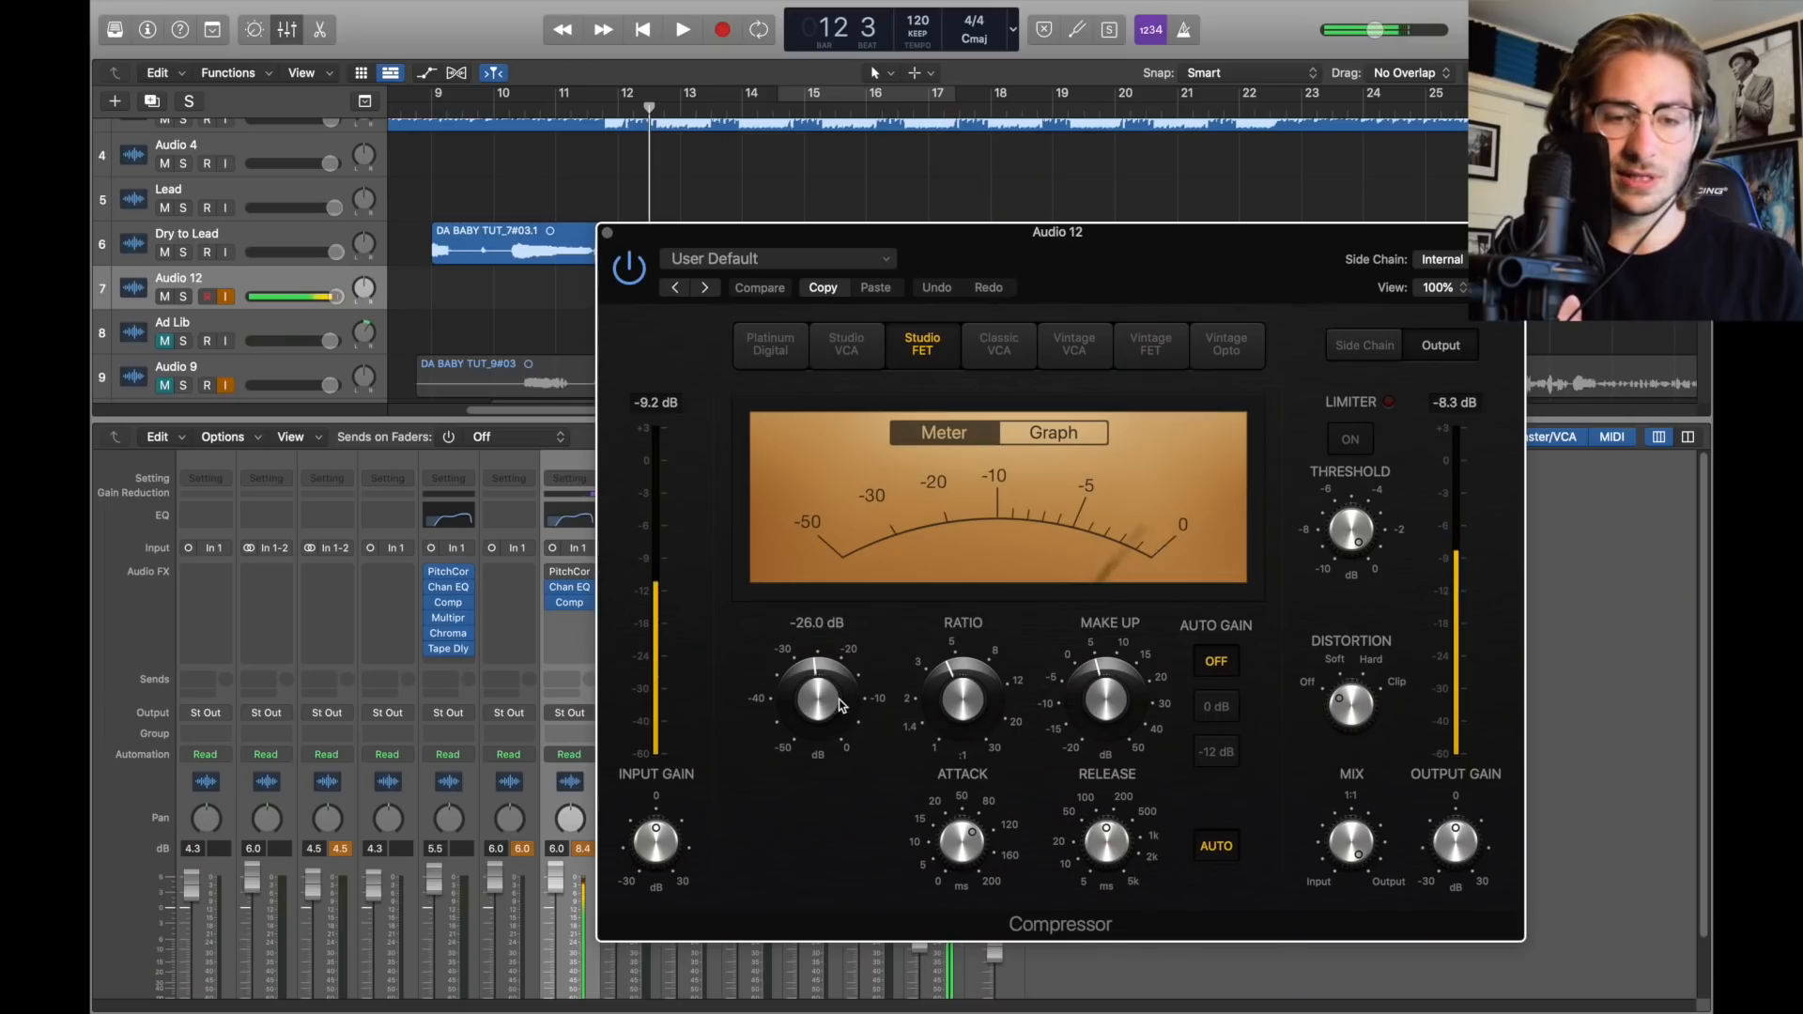
{"action": "mouse_move", "coordinate": [1090, 691]}
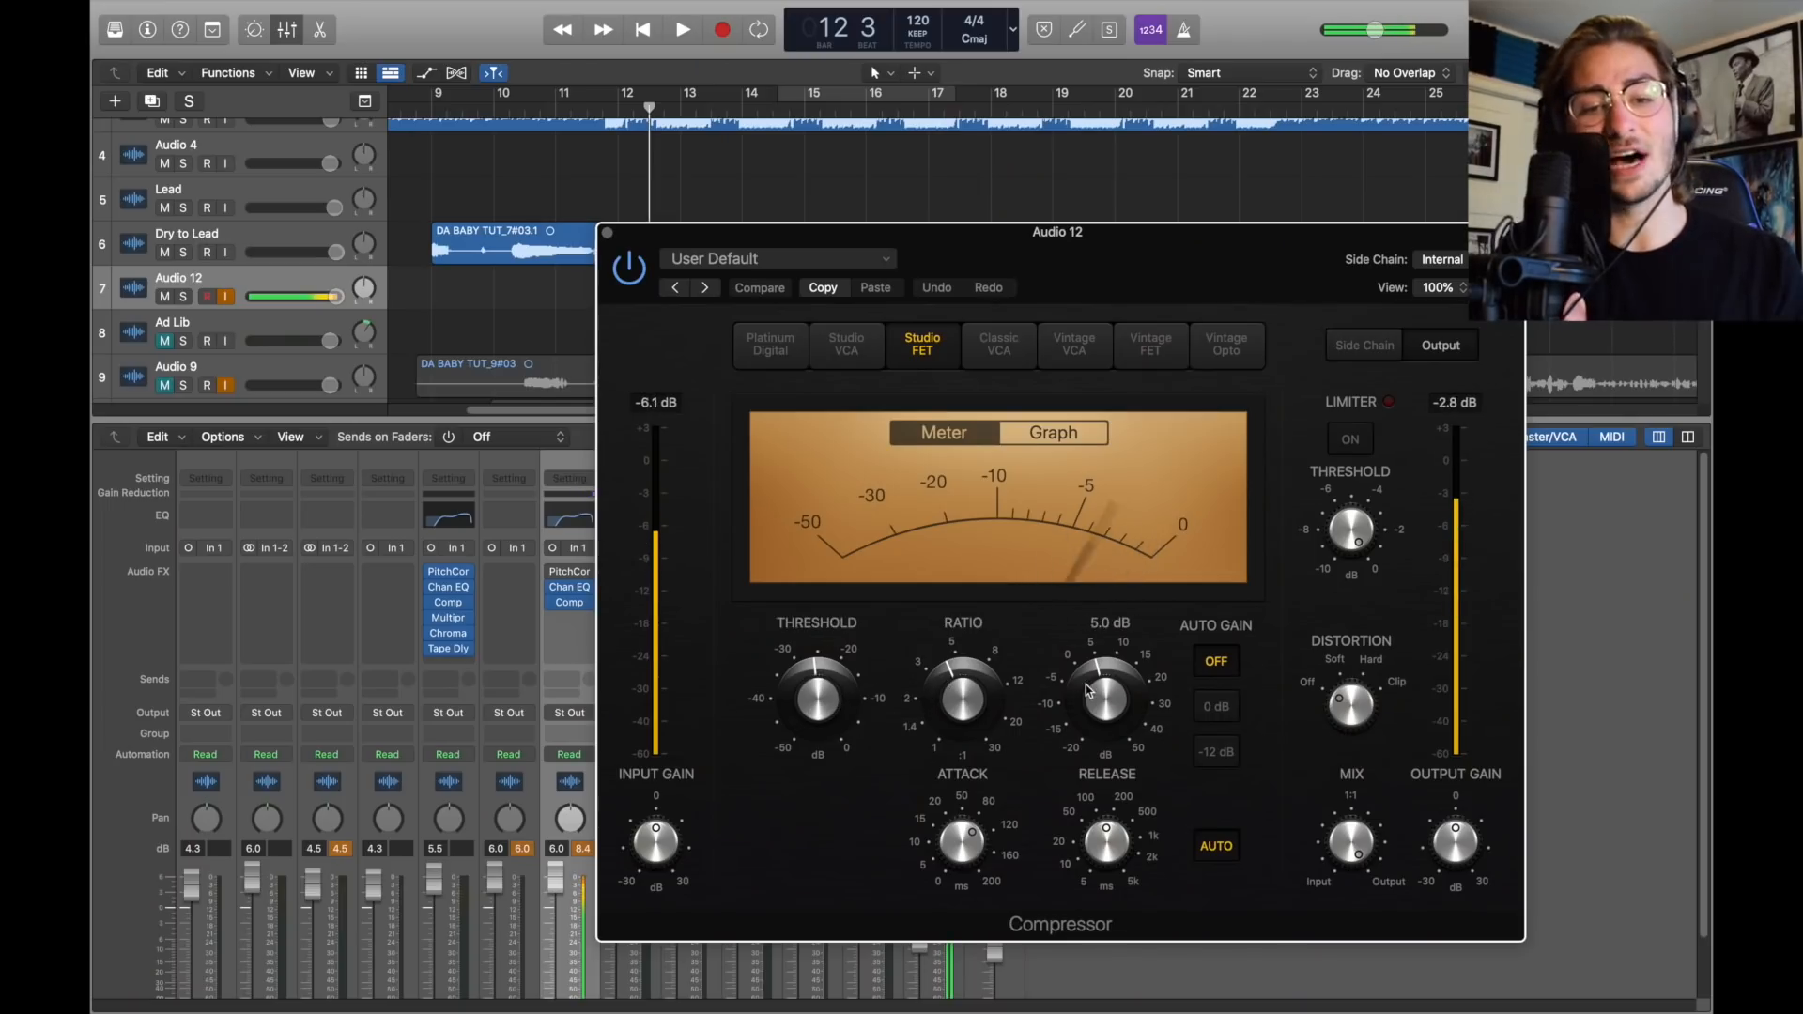
{"action": "mouse_move", "coordinate": [968, 834]}
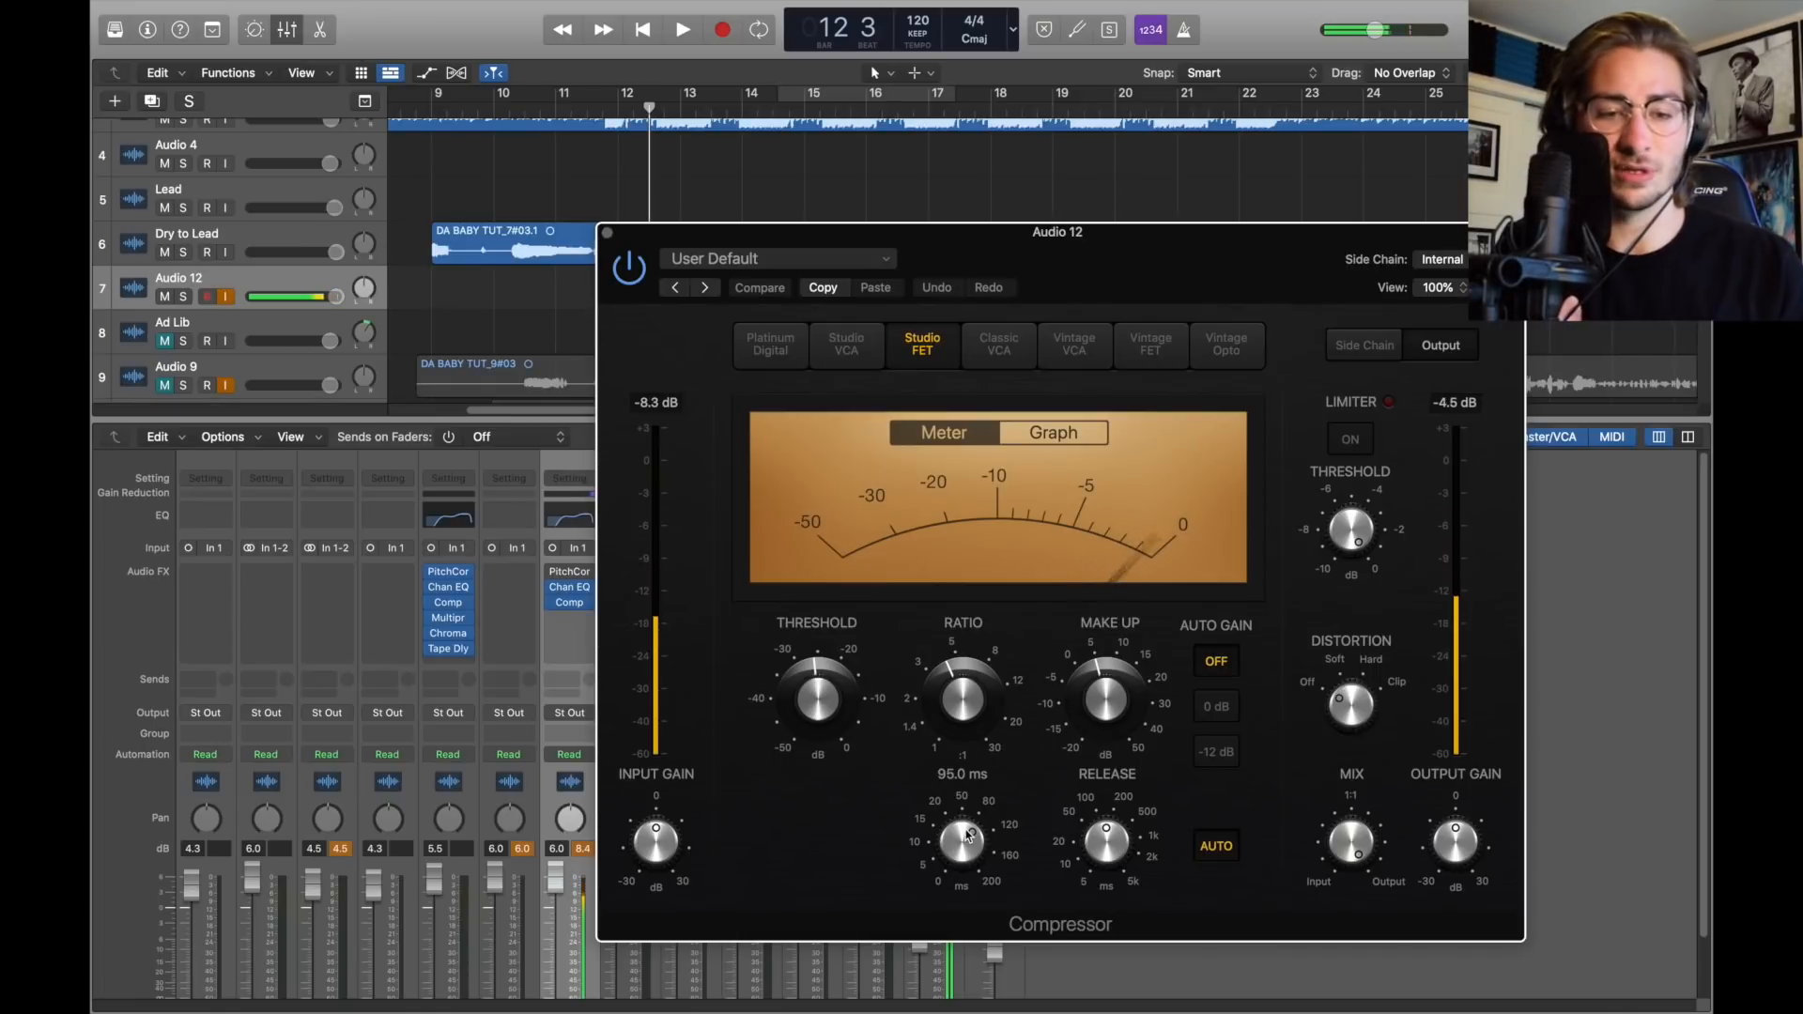
{"action": "mouse_move", "coordinate": [1082, 856]}
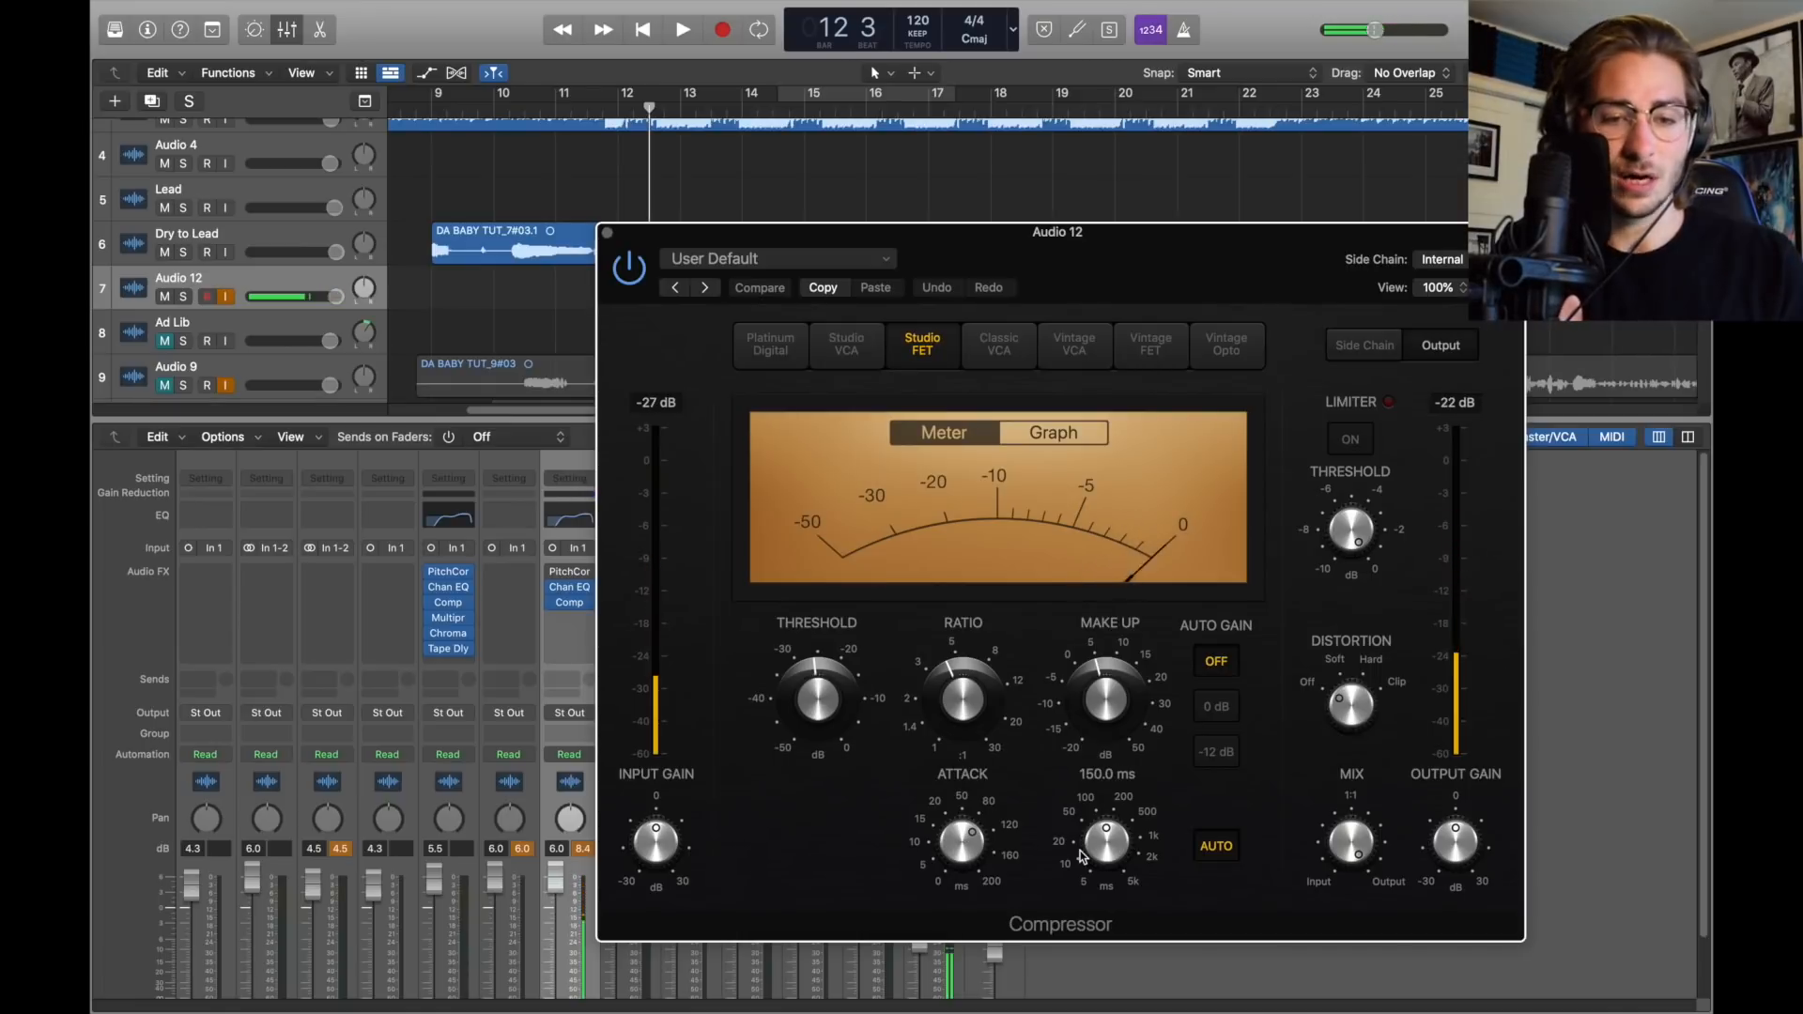
{"action": "left_click", "coordinate": [606, 232]}
{"action": "mouse_move", "coordinate": [558, 610]}
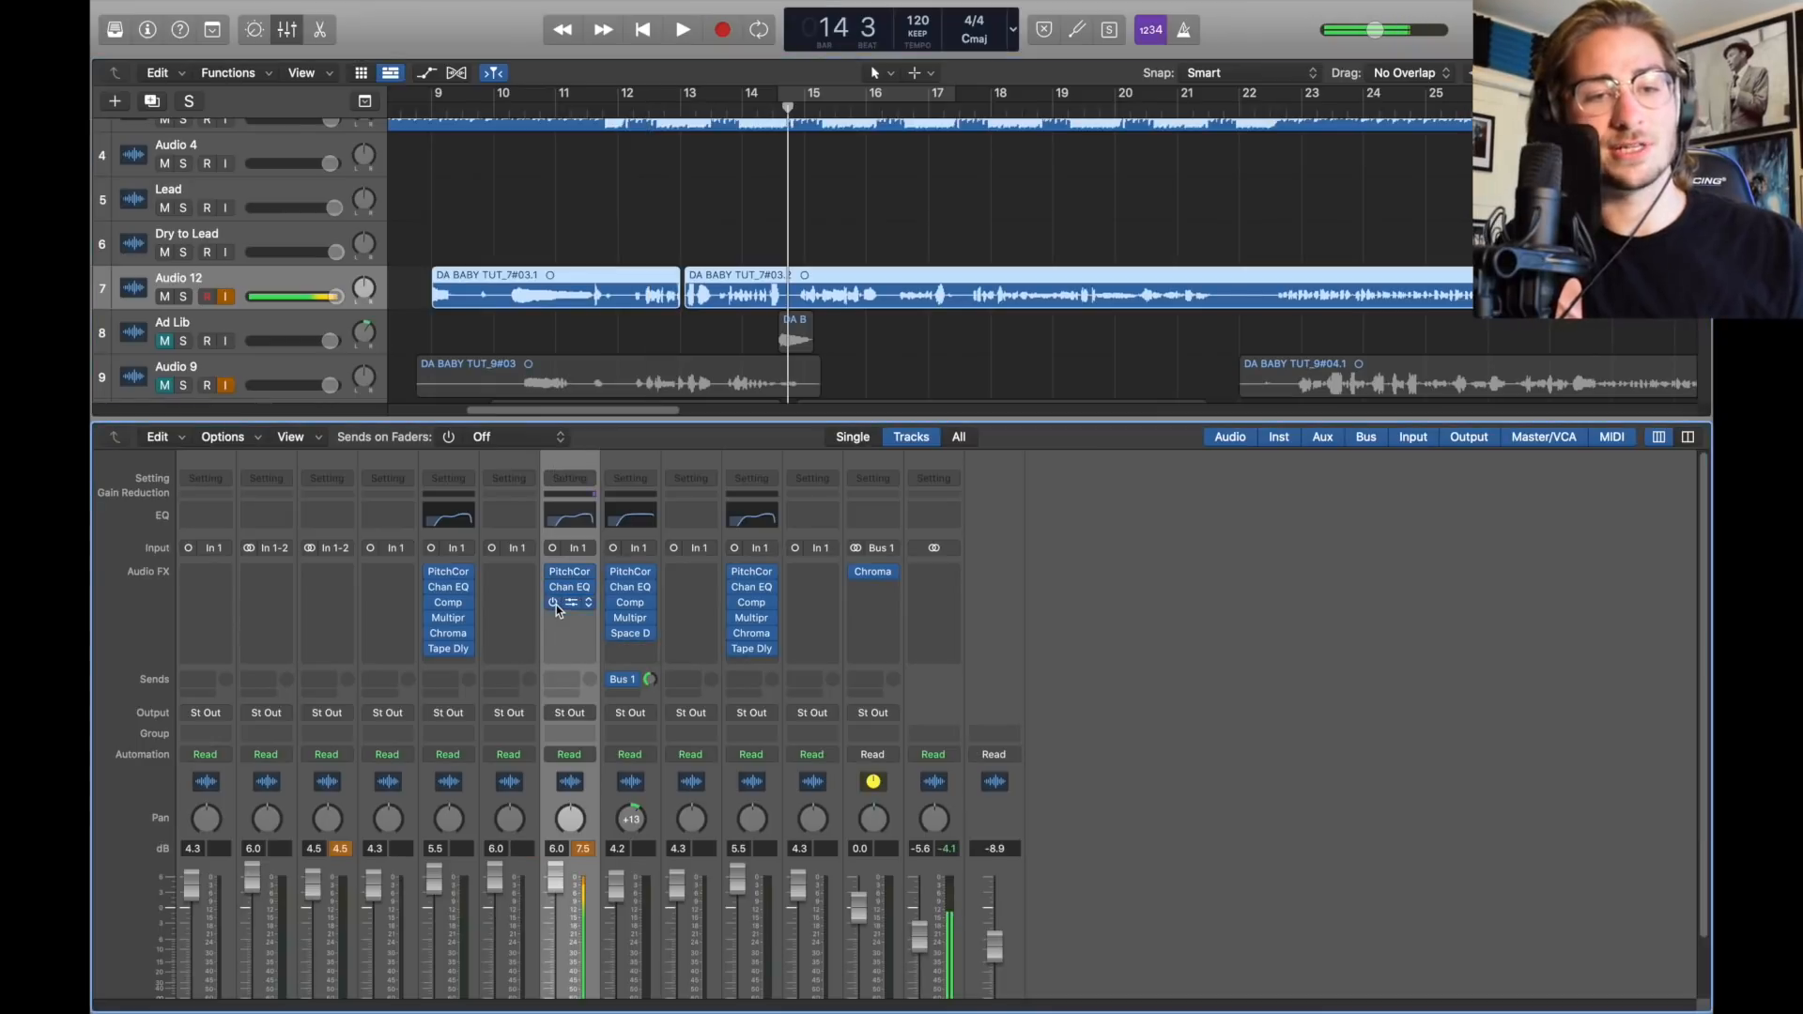
Step: Play back the vocal and insert a Multipressor after the Compressor on the Audio 12 channel
{"action": "left_click", "coordinate": [582, 114]}
{"action": "key", "text": "space"}
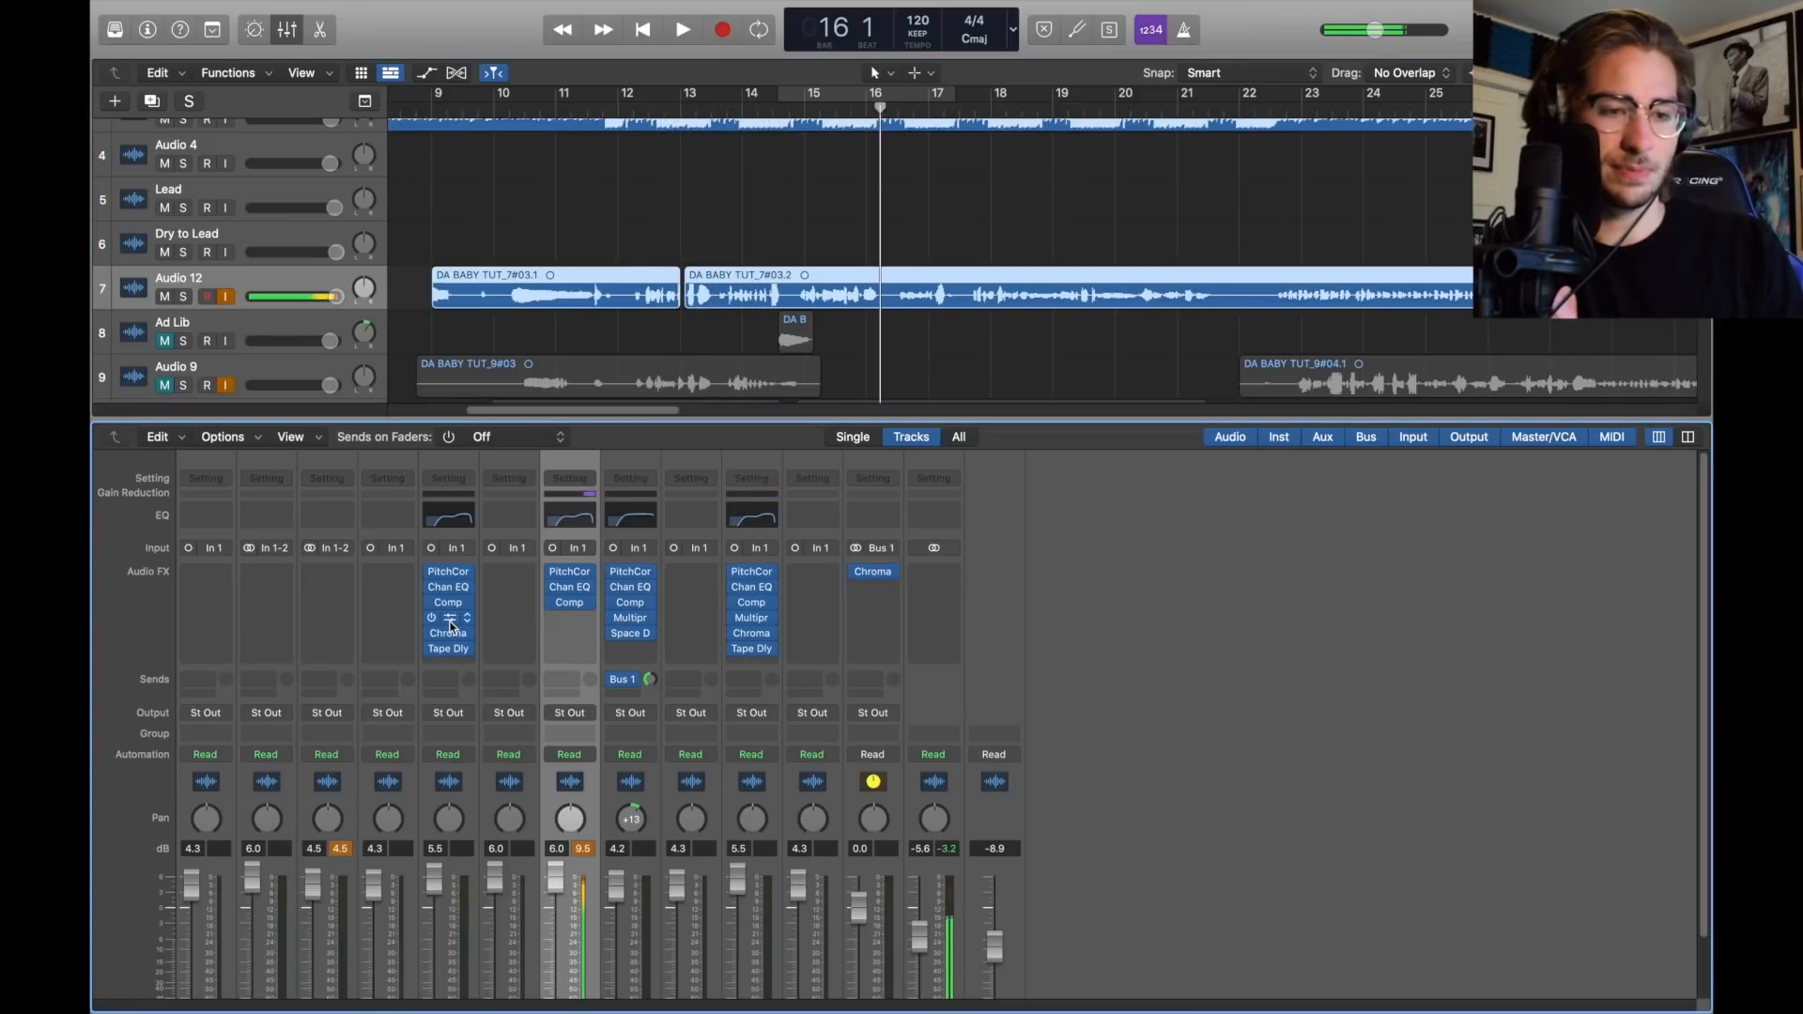
{"action": "left_click_drag", "start_coordinate": [448, 617], "coordinate": [573, 627]}
{"action": "left_click", "coordinate": [586, 617]}
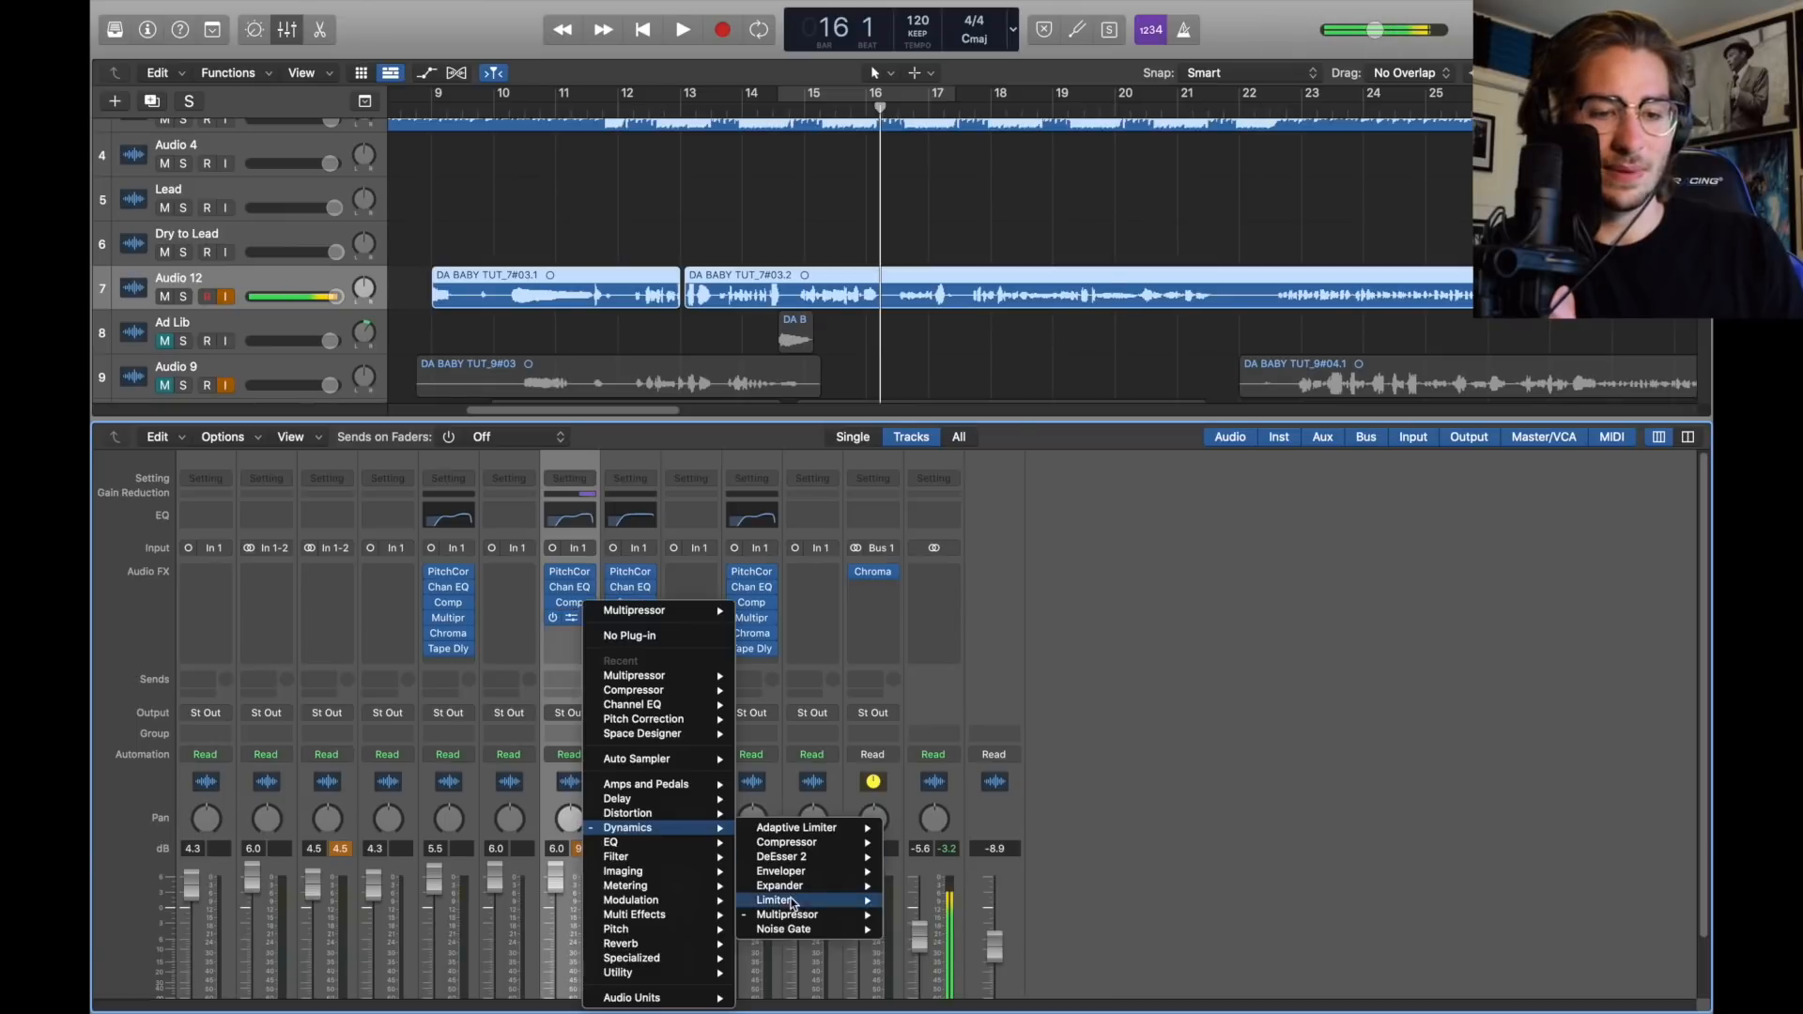
{"action": "left_click", "coordinate": [897, 915]}
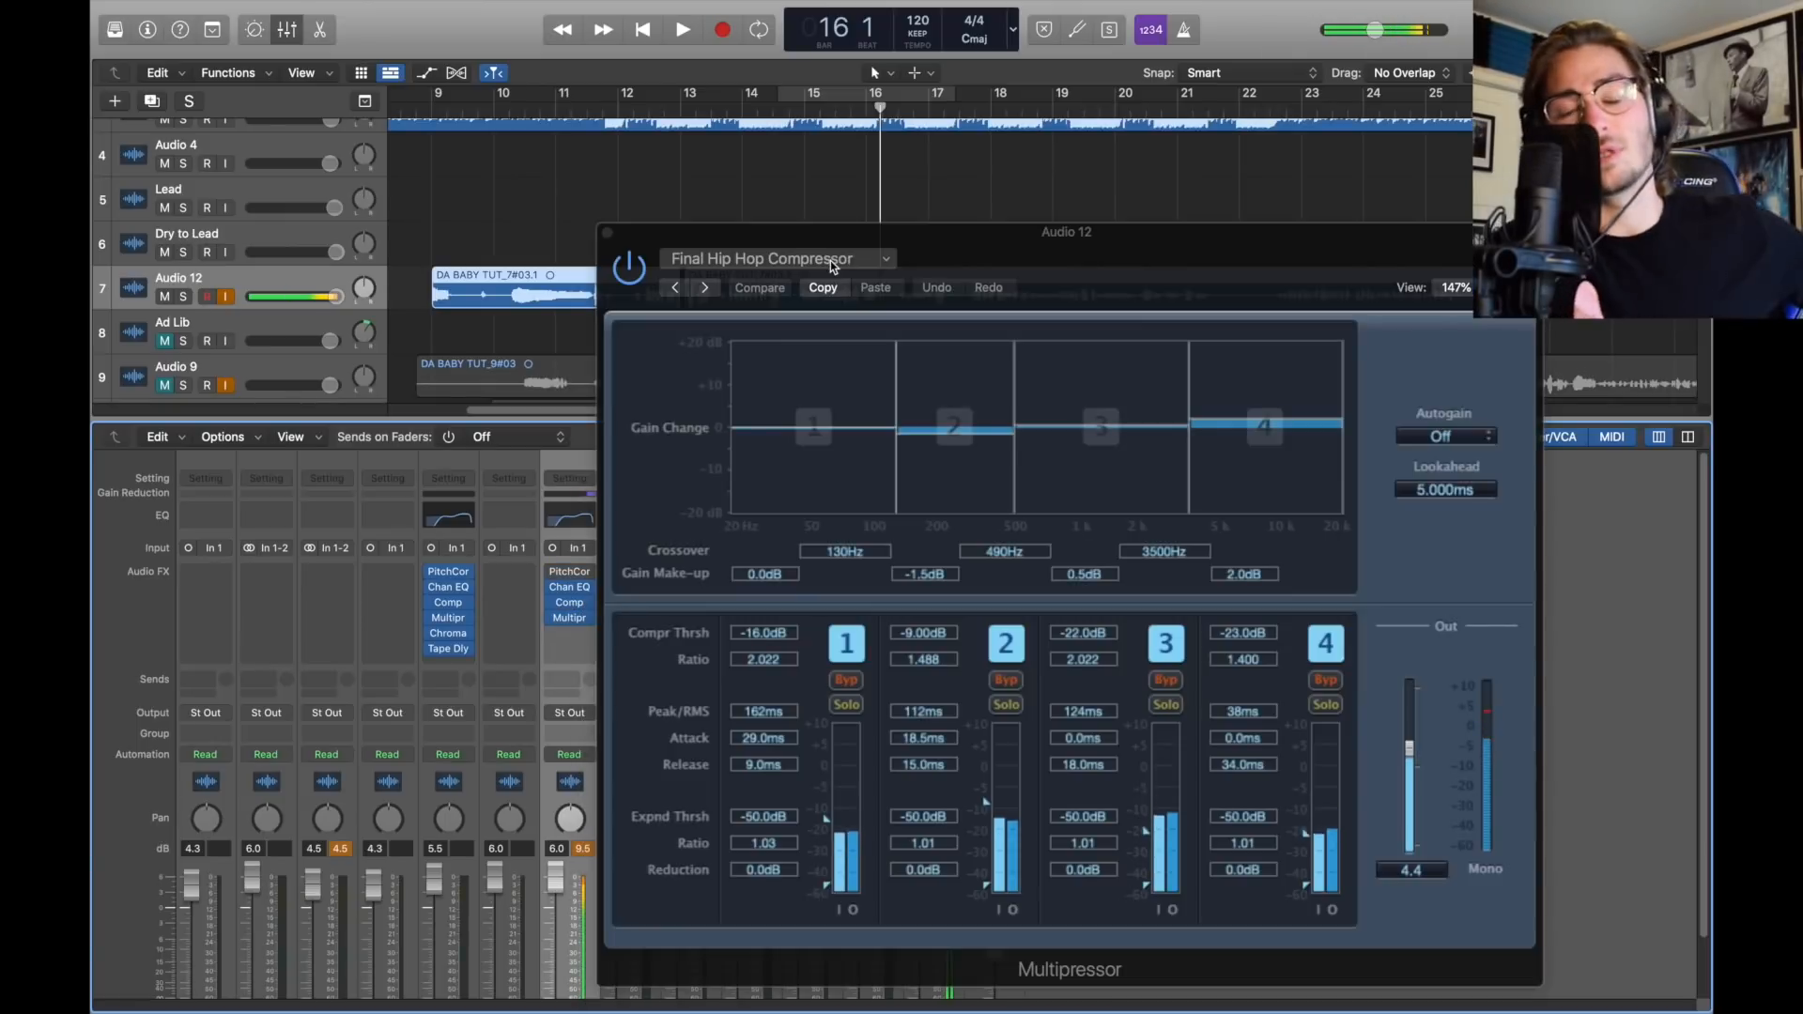
Step: Load the Final Hip Hop Compressor preset in the Audio 12 Multipressor
{"action": "left_click", "coordinate": [779, 259]}
{"action": "left_click", "coordinate": [883, 259]}
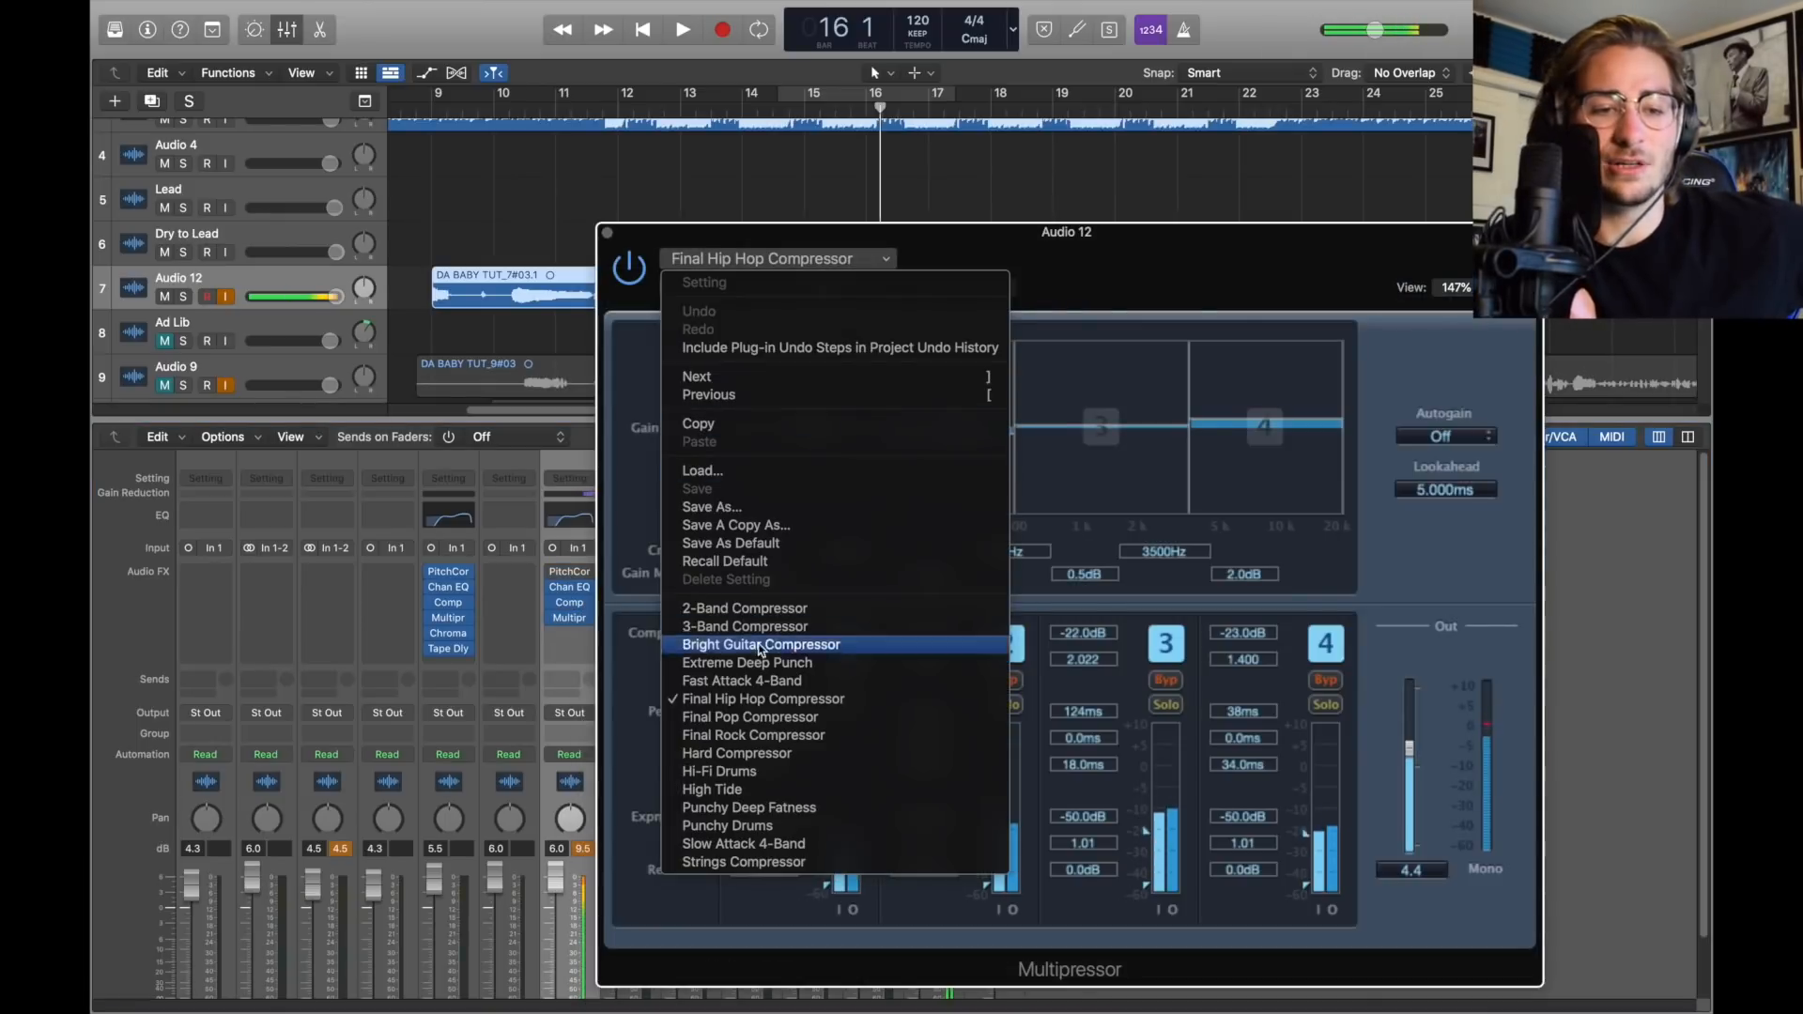
{"action": "left_click", "coordinate": [734, 699]}
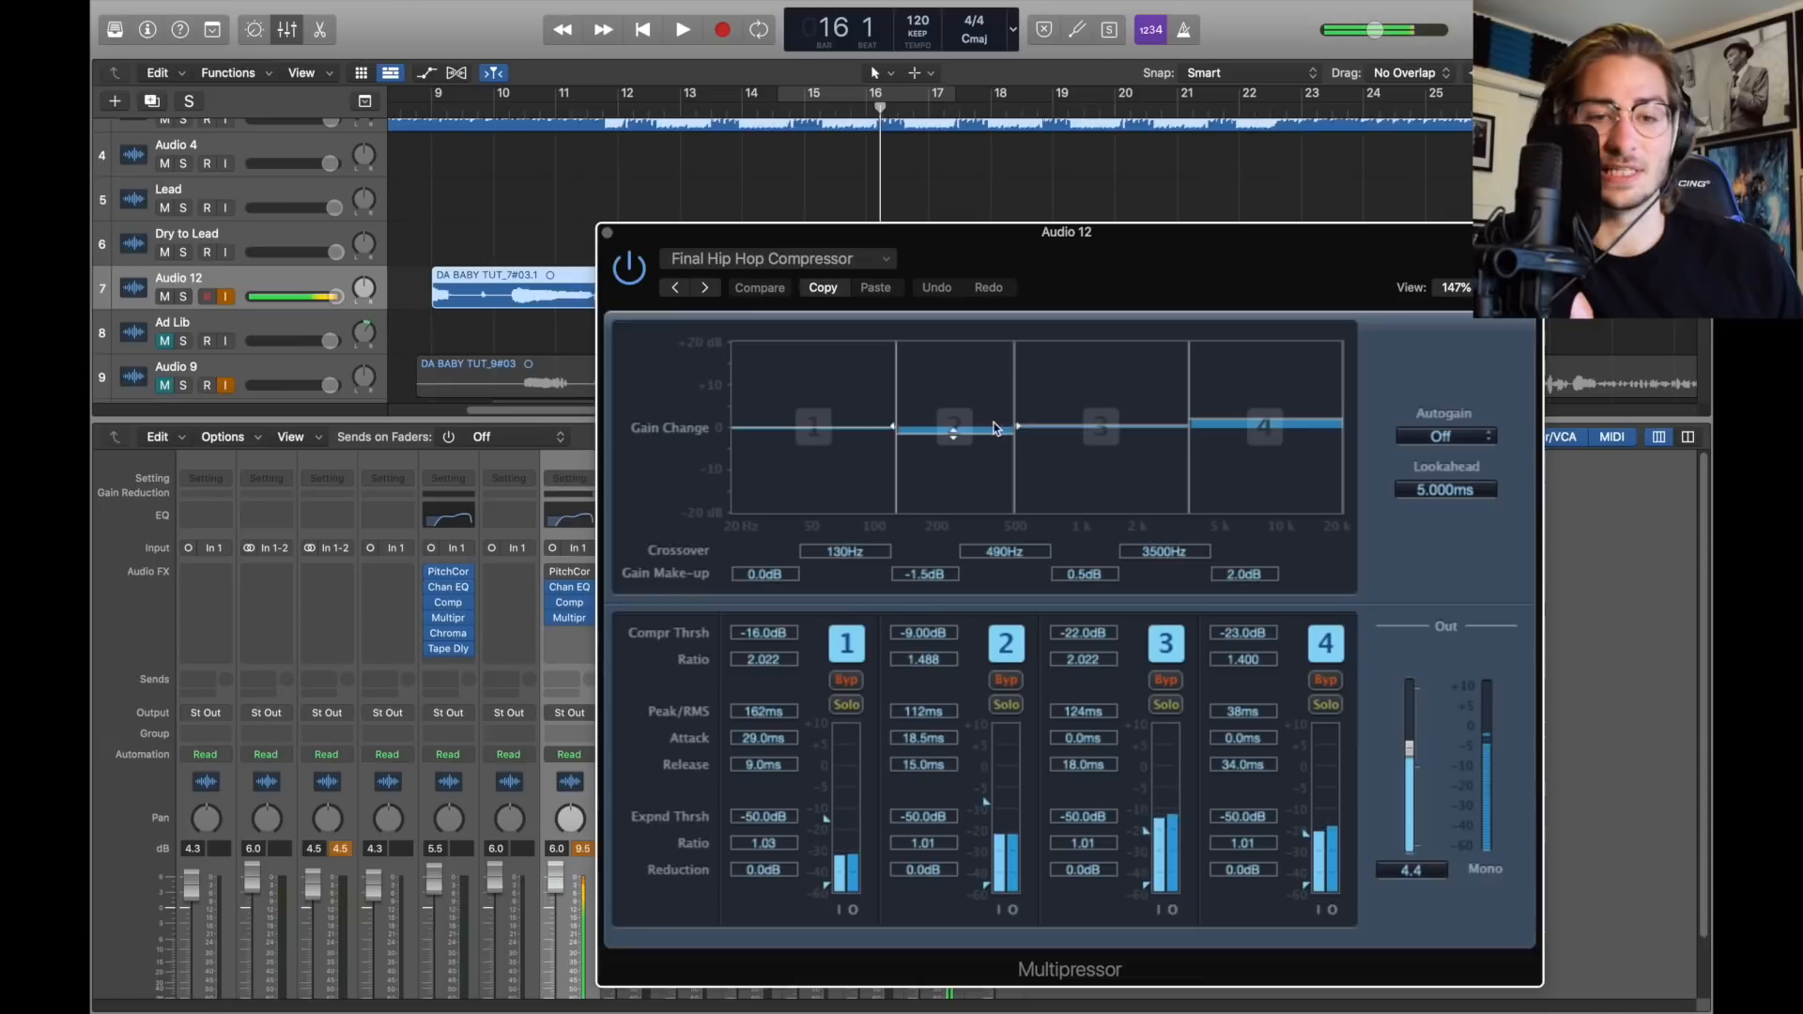
Step: Open band 2's gain make-up value for editing in the Multipressor and lower its output level slightly
{"action": "double_click", "coordinate": [925, 575]}
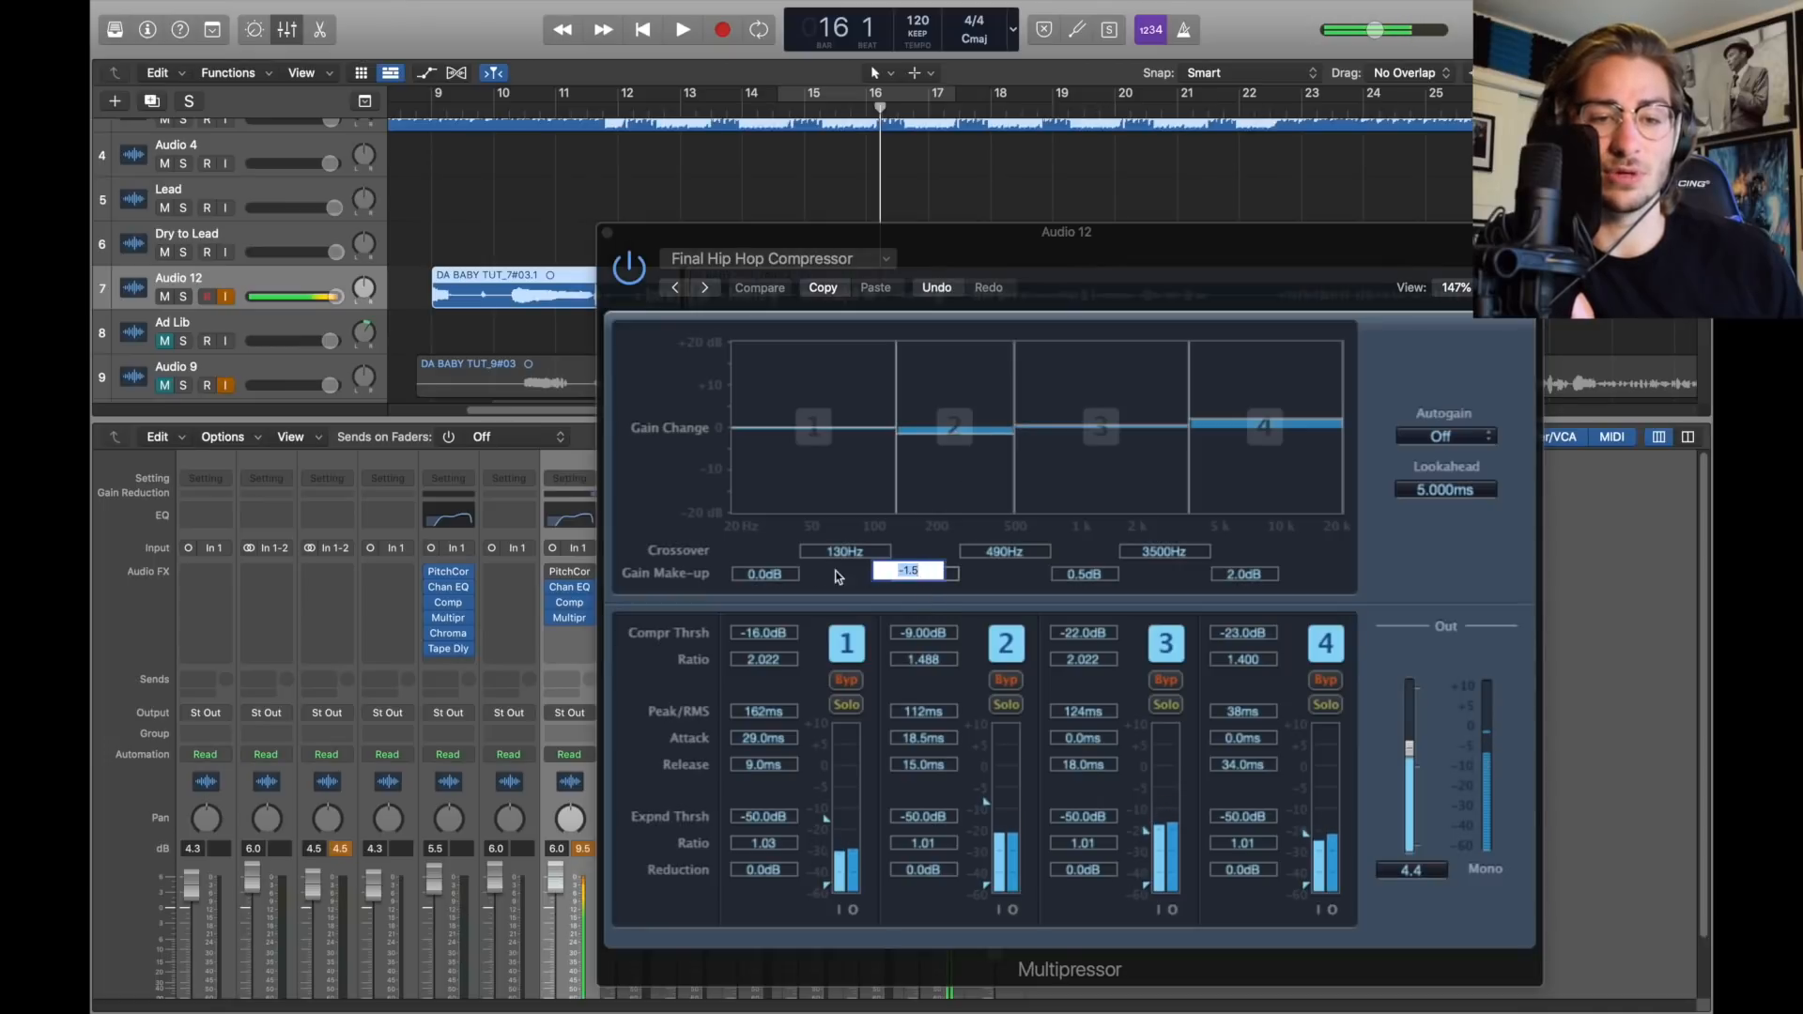
{"action": "left_click", "coordinate": [1441, 748]}
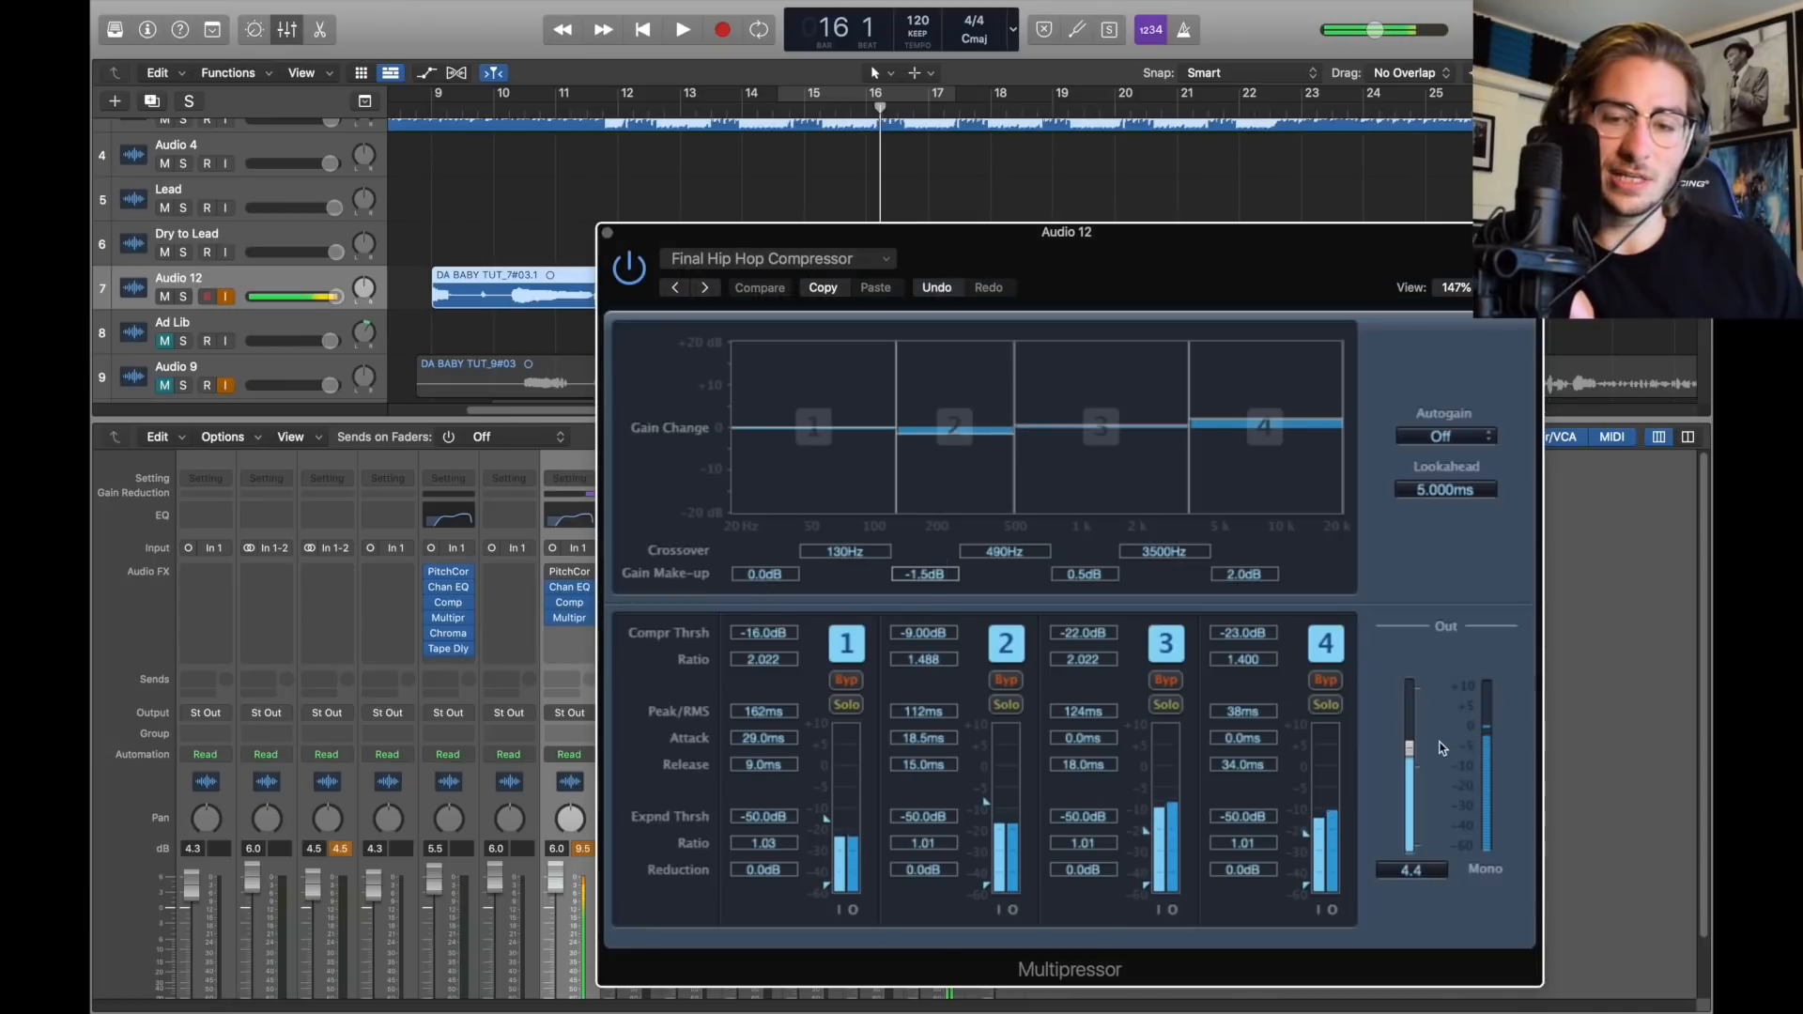
{"action": "left_click_drag", "start_coordinate": [1412, 748], "coordinate": [1411, 759]}
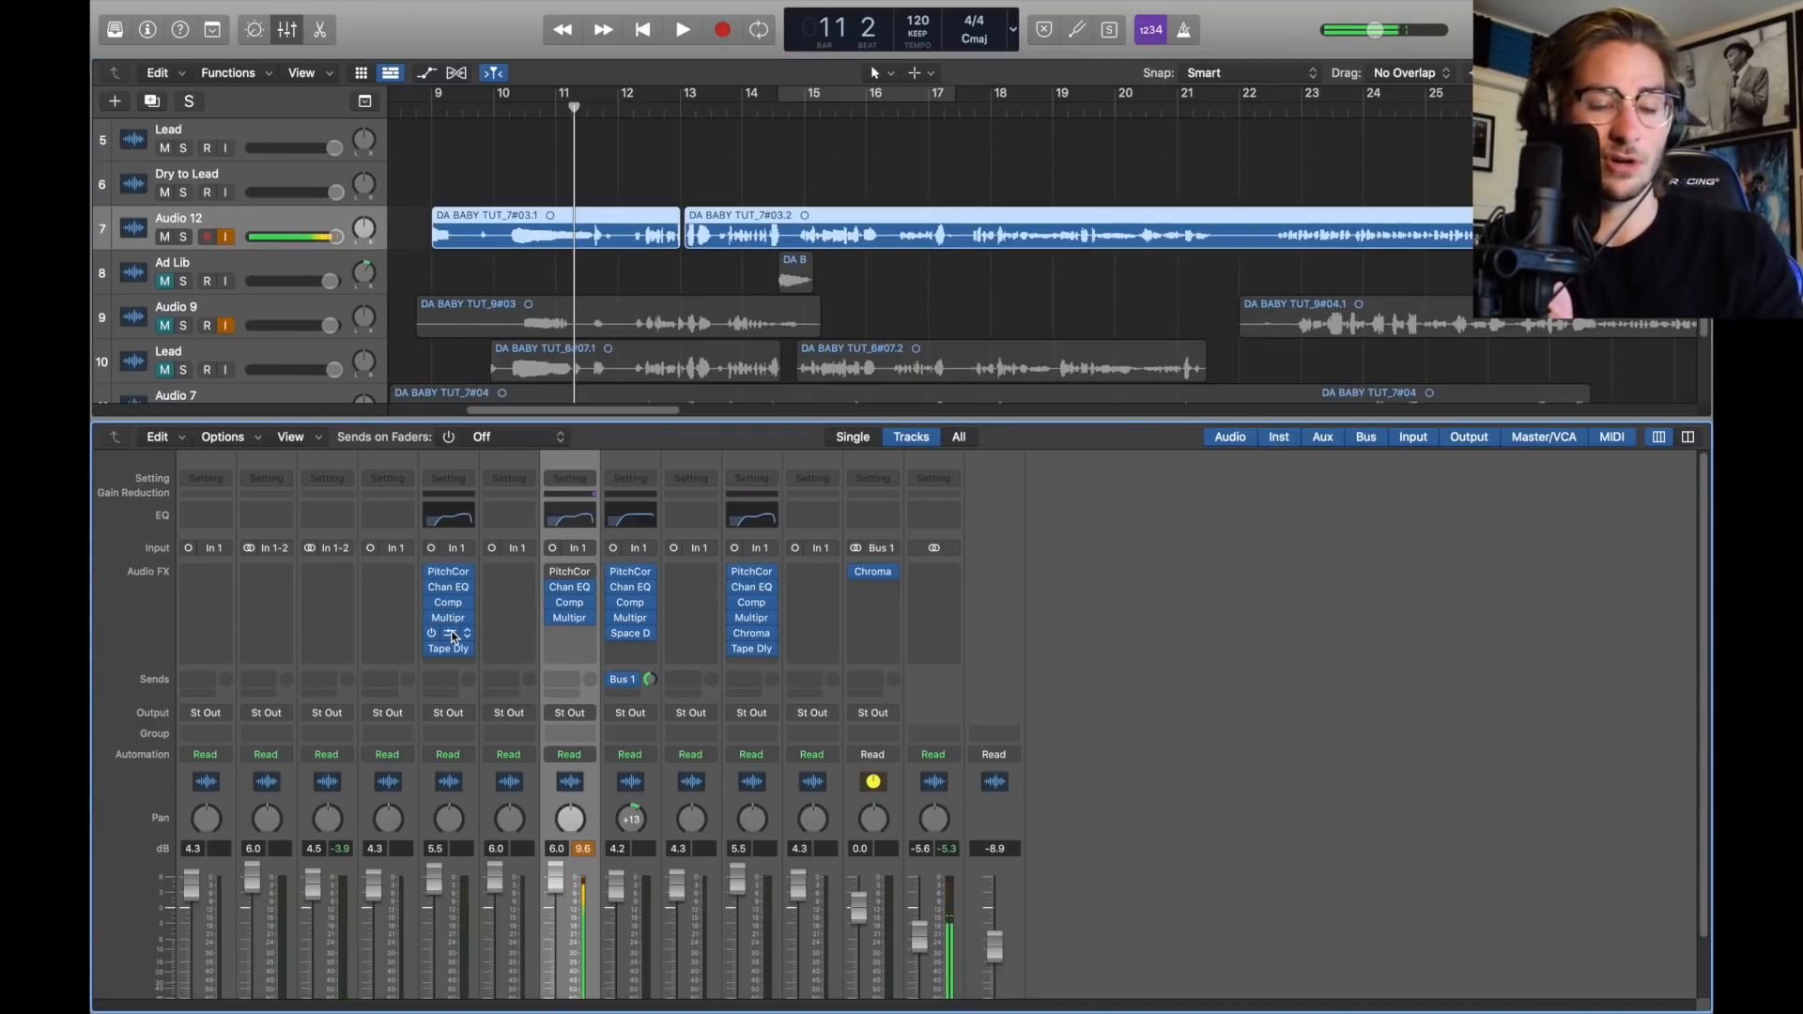
Step: Insert a mono-to-stereo ChromaVerb after the Multipressor on the Audio 12 channel and bring up its room type choices
{"action": "left_click", "coordinate": [570, 633]}
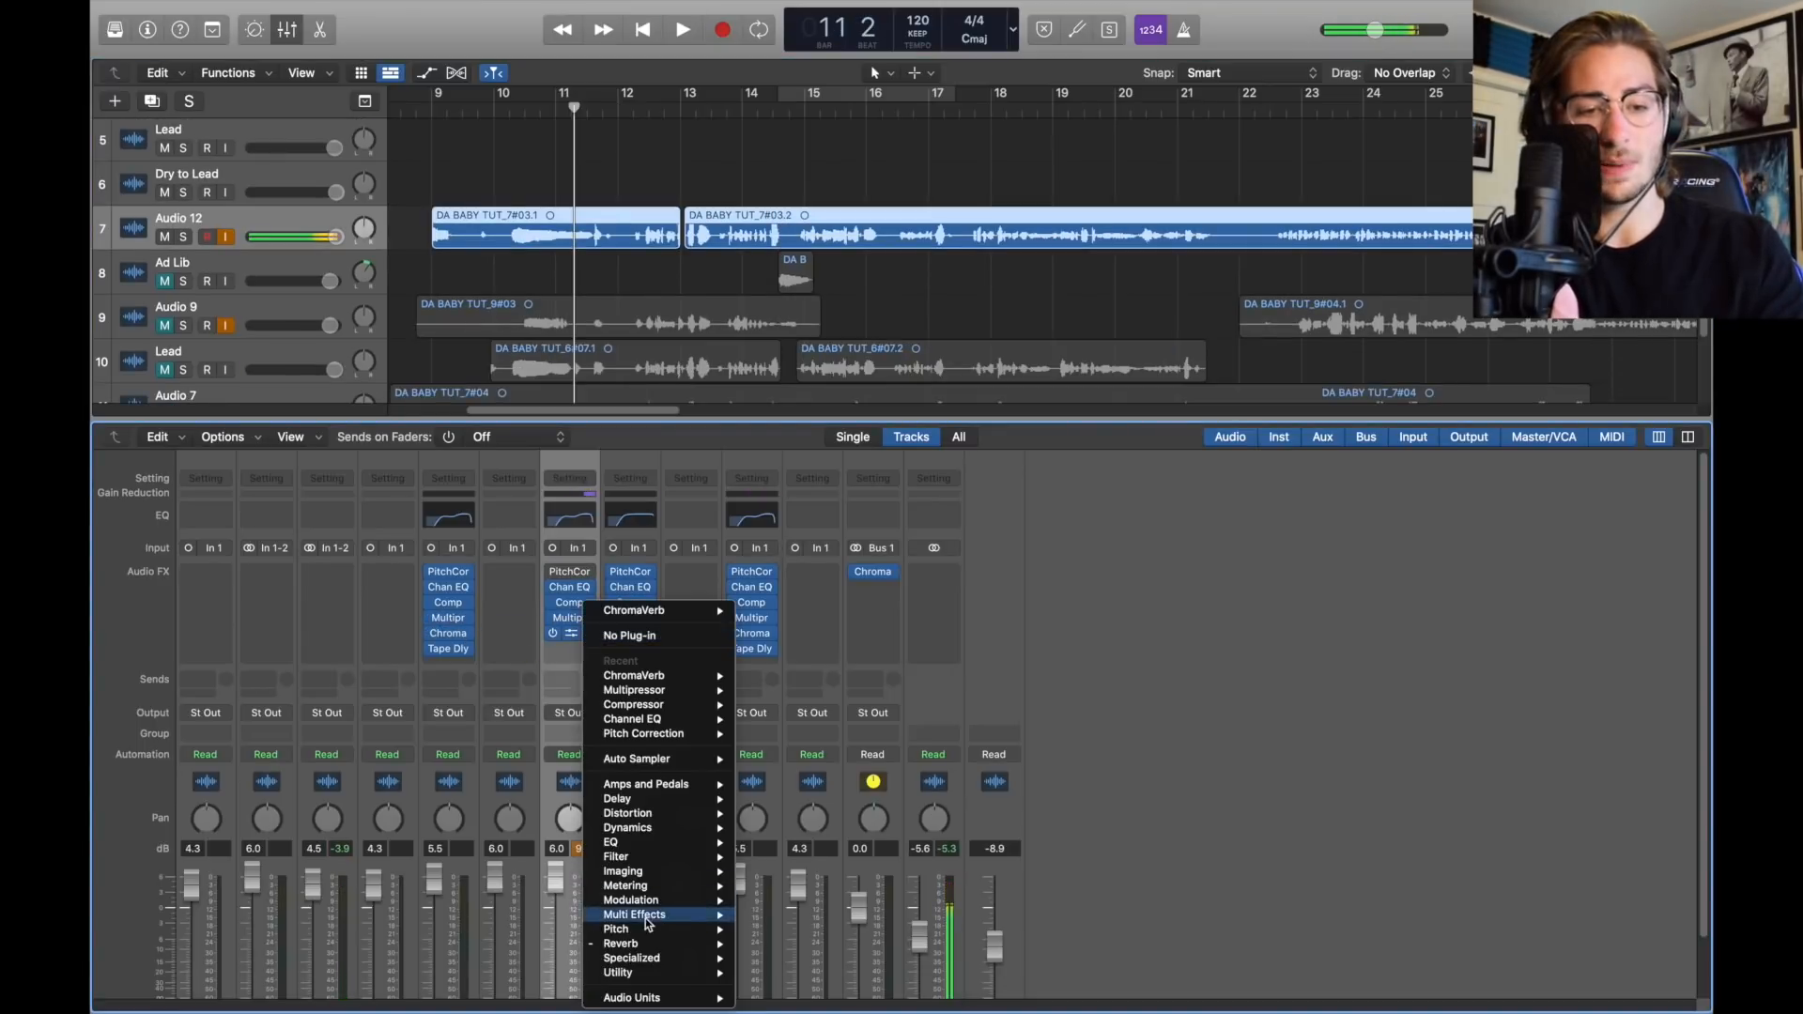
{"action": "mouse_move", "coordinate": [648, 944]}
{"action": "mouse_move", "coordinate": [808, 944]}
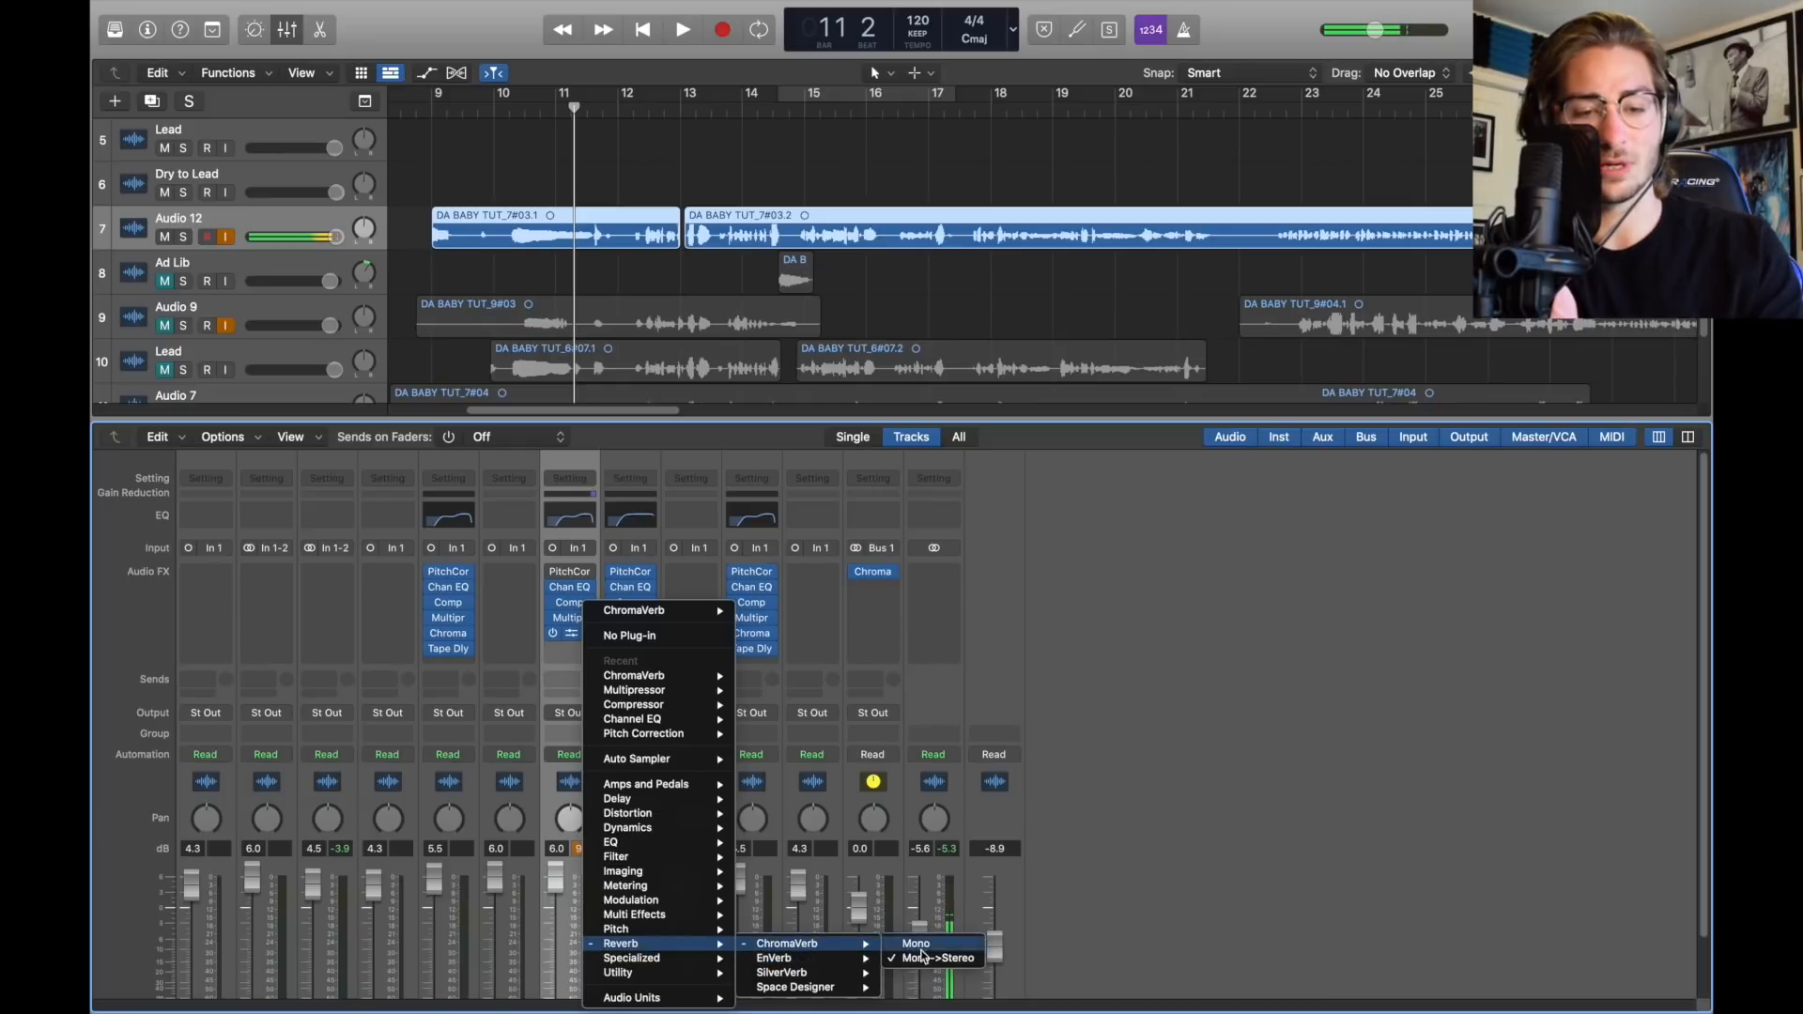
{"action": "left_click", "coordinate": [922, 956]}
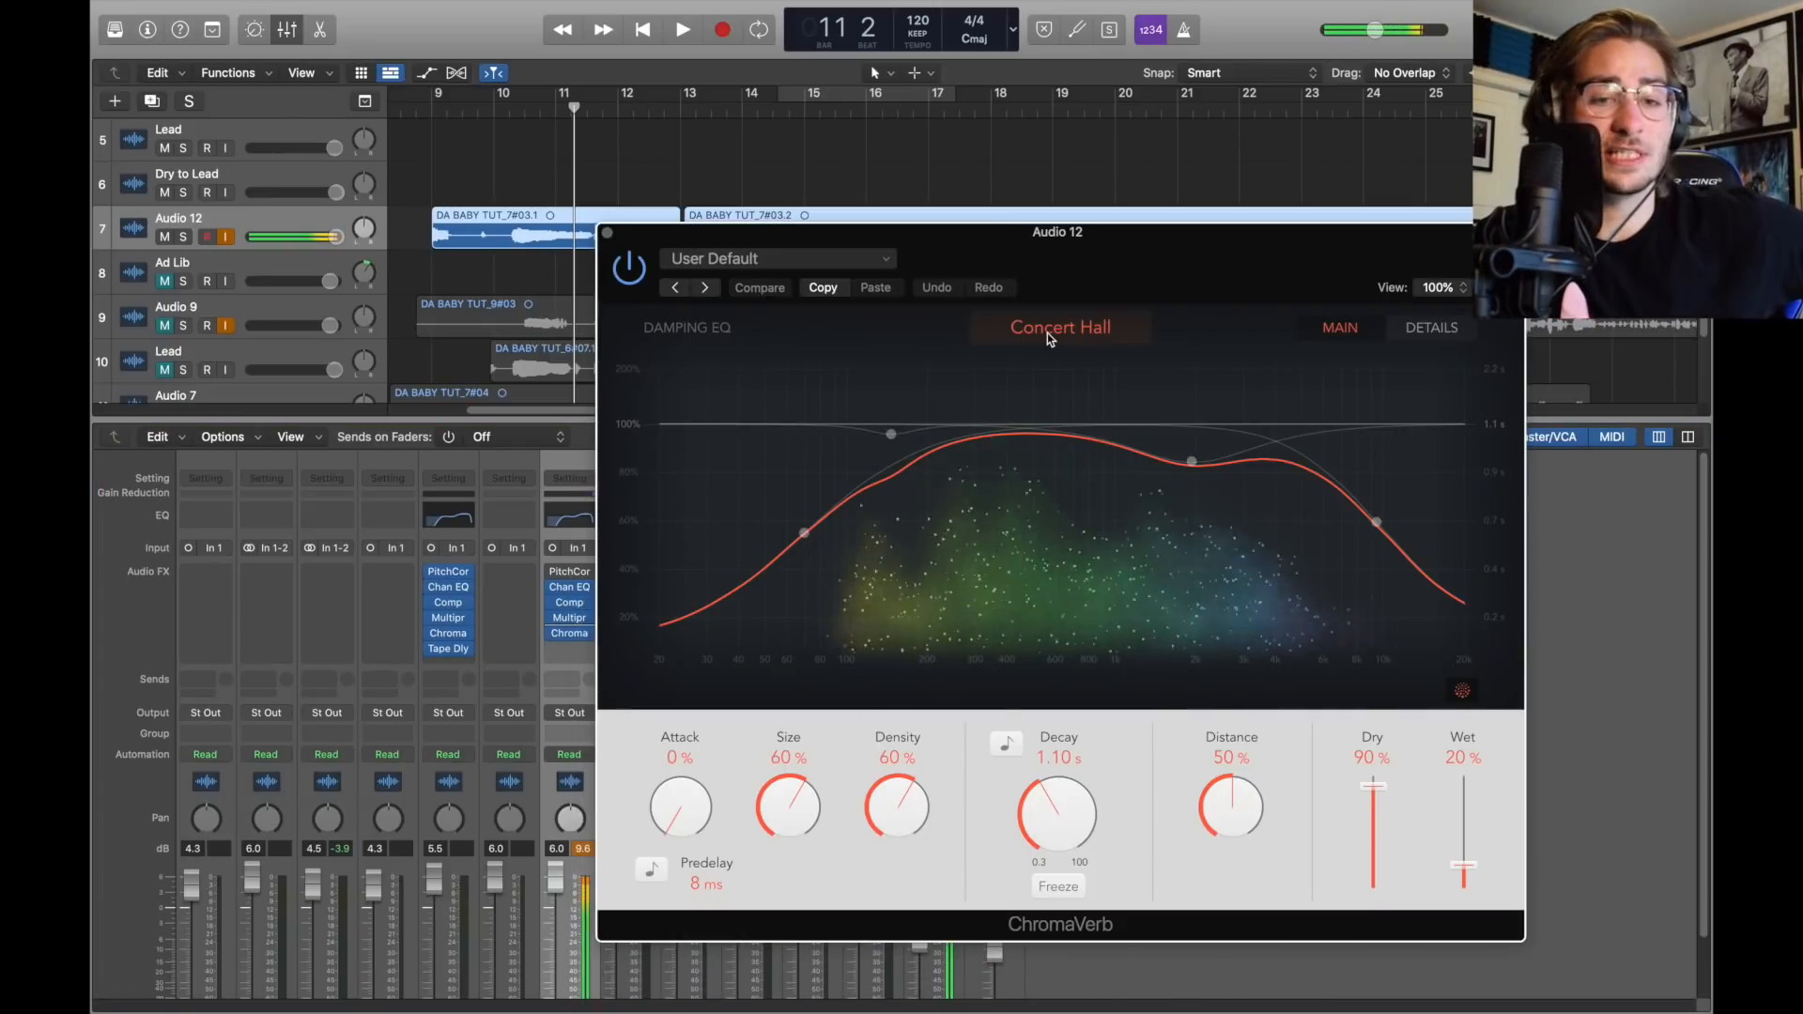
{"action": "left_click", "coordinate": [1046, 332]}
{"action": "left_click", "coordinate": [1056, 419]}
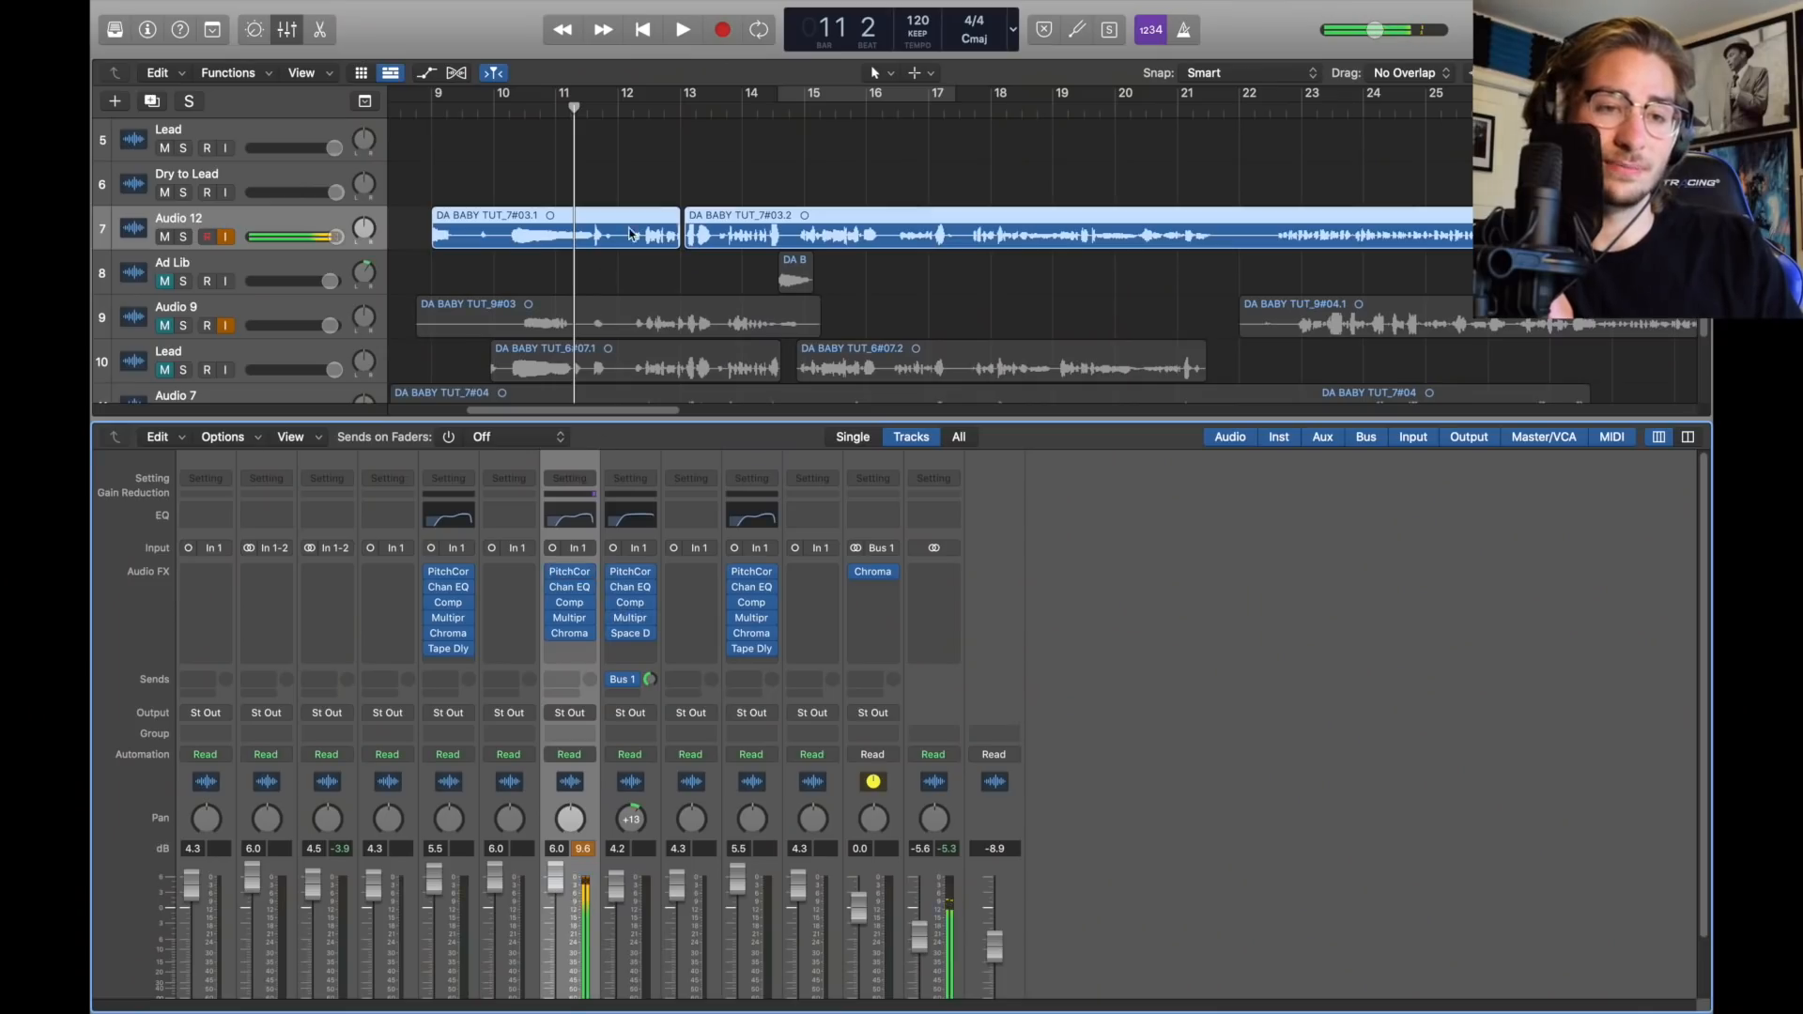
Step: Play back the vocal with the reverb and insert a Tape Delay after ChromaVerb on the Audio 12 channel
{"action": "key", "text": "space"}
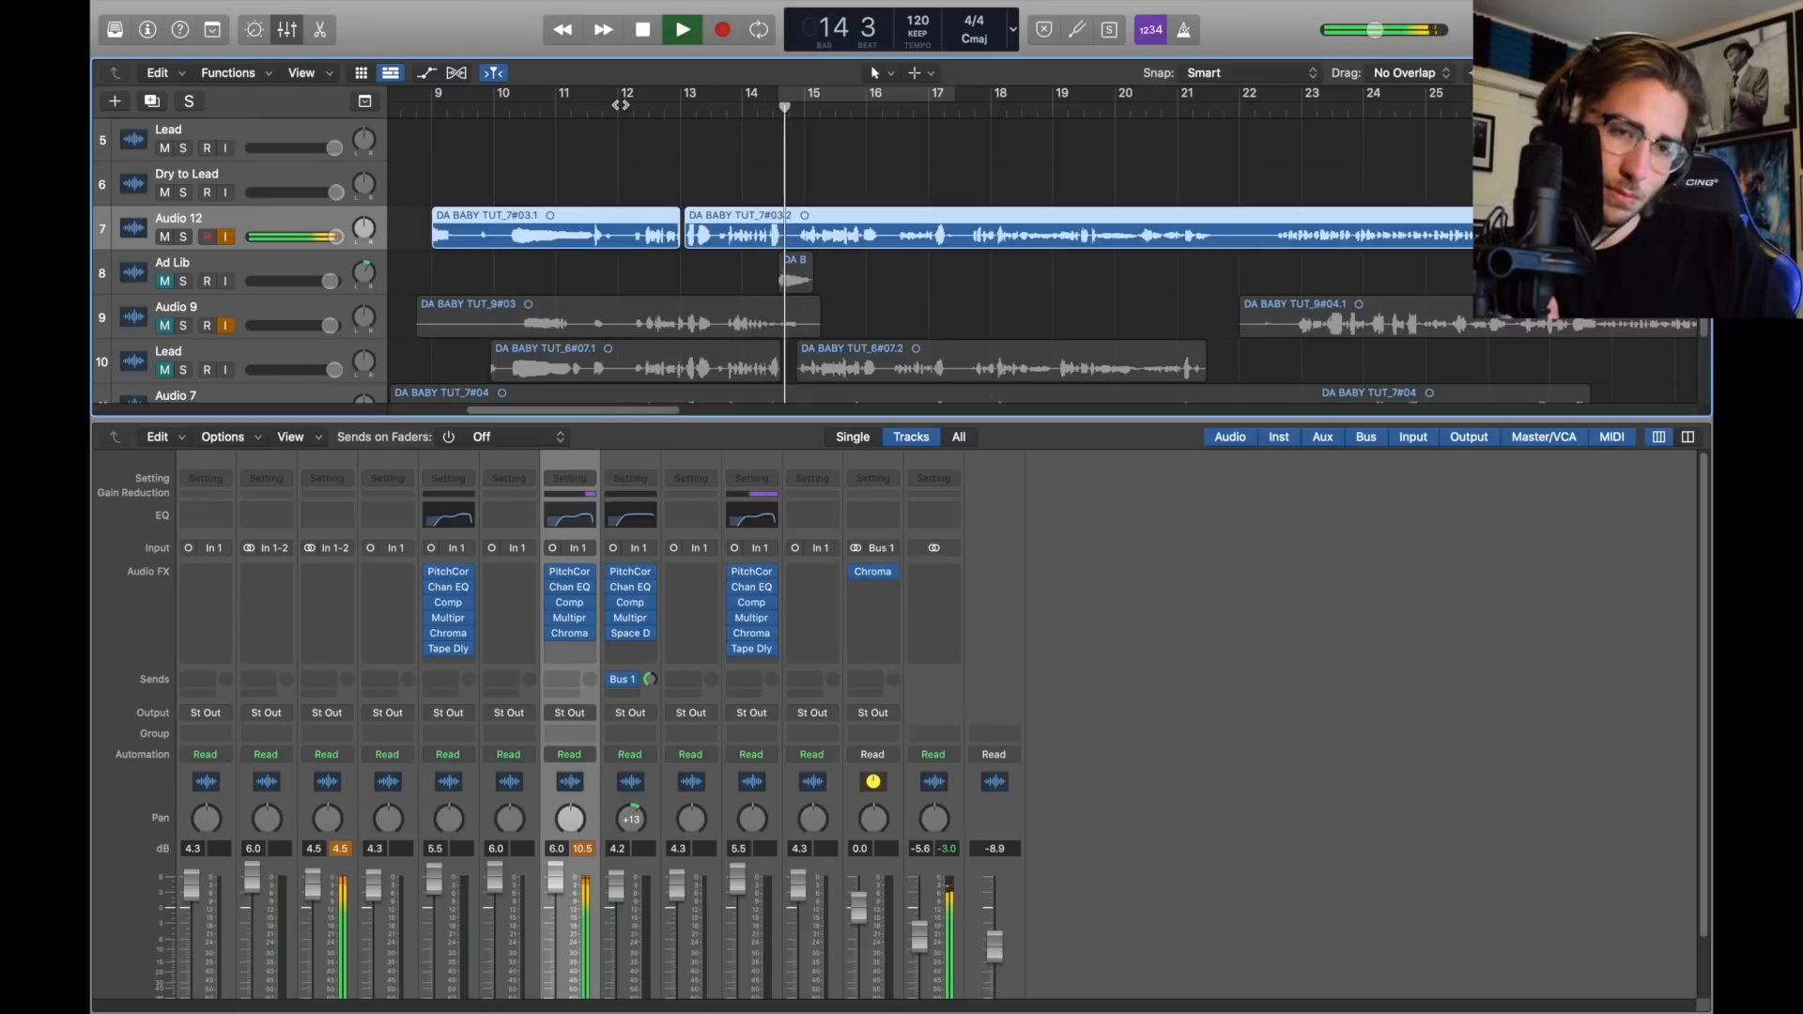
{"action": "key", "text": "space"}
{"action": "left_click_drag", "start_coordinate": [448, 649], "coordinate": [584, 655]}
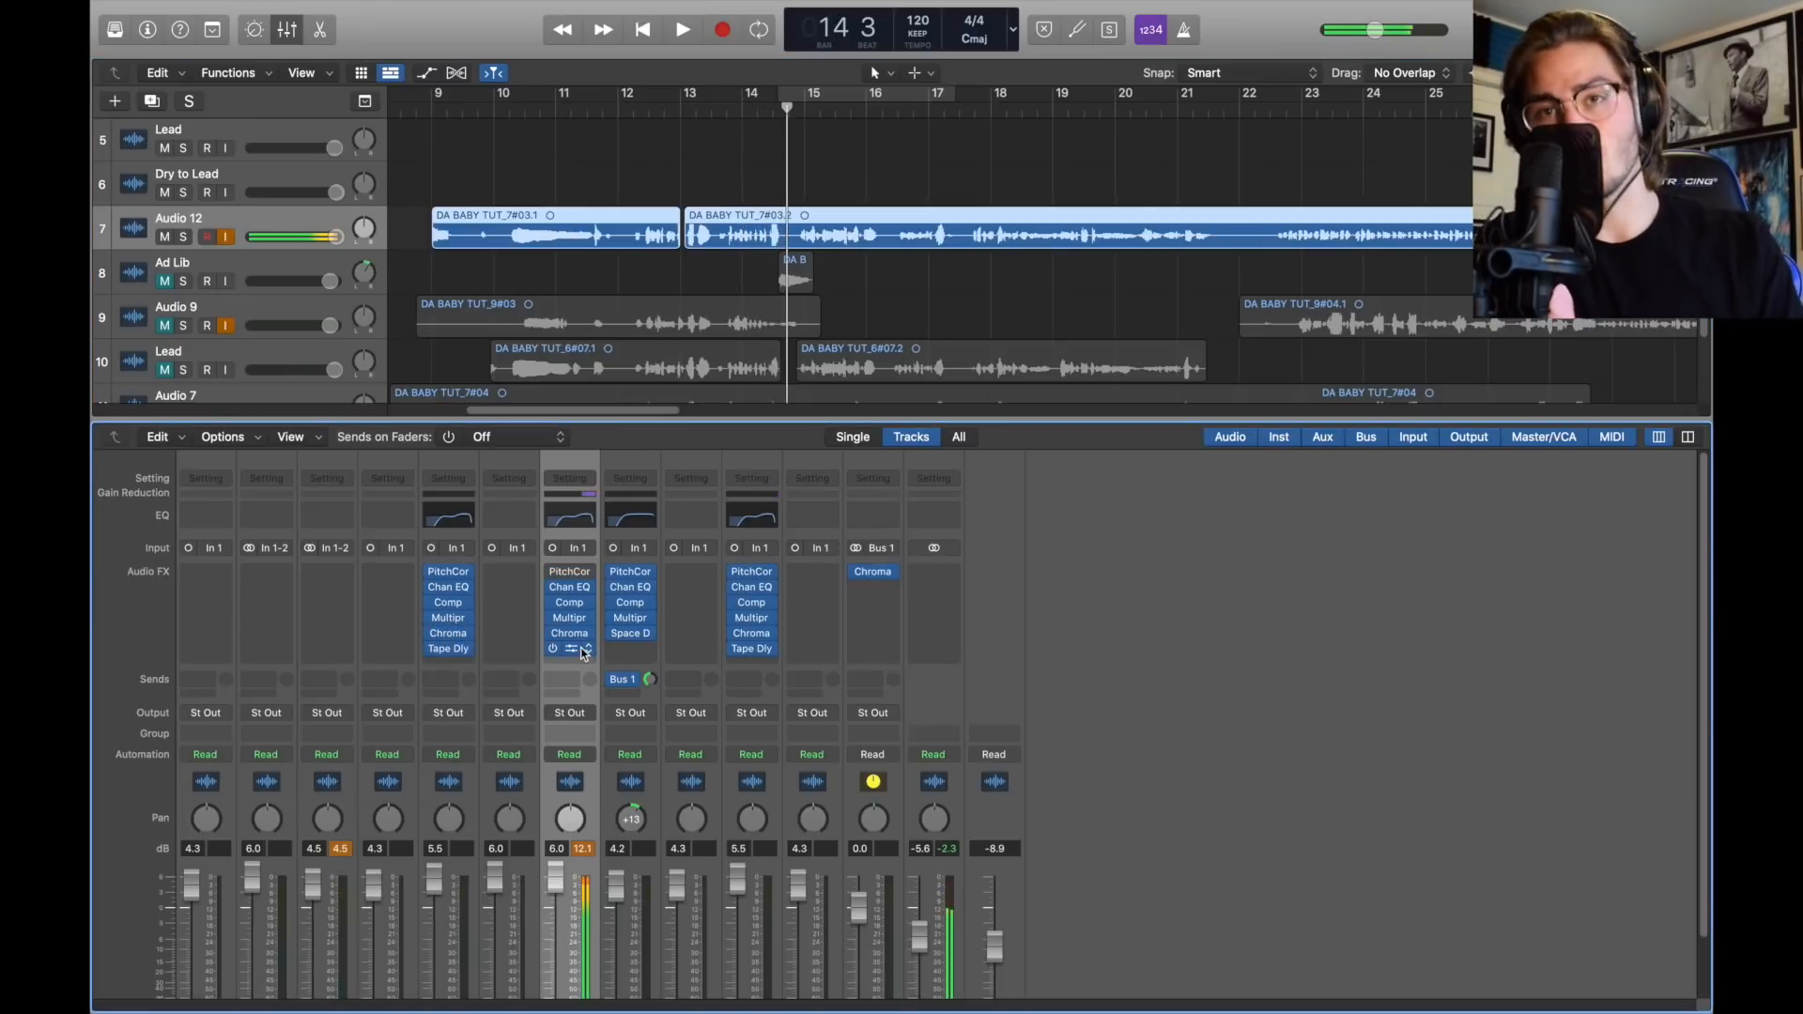
{"action": "left_click", "coordinate": [584, 654]}
{"action": "mouse_move", "coordinate": [635, 808]}
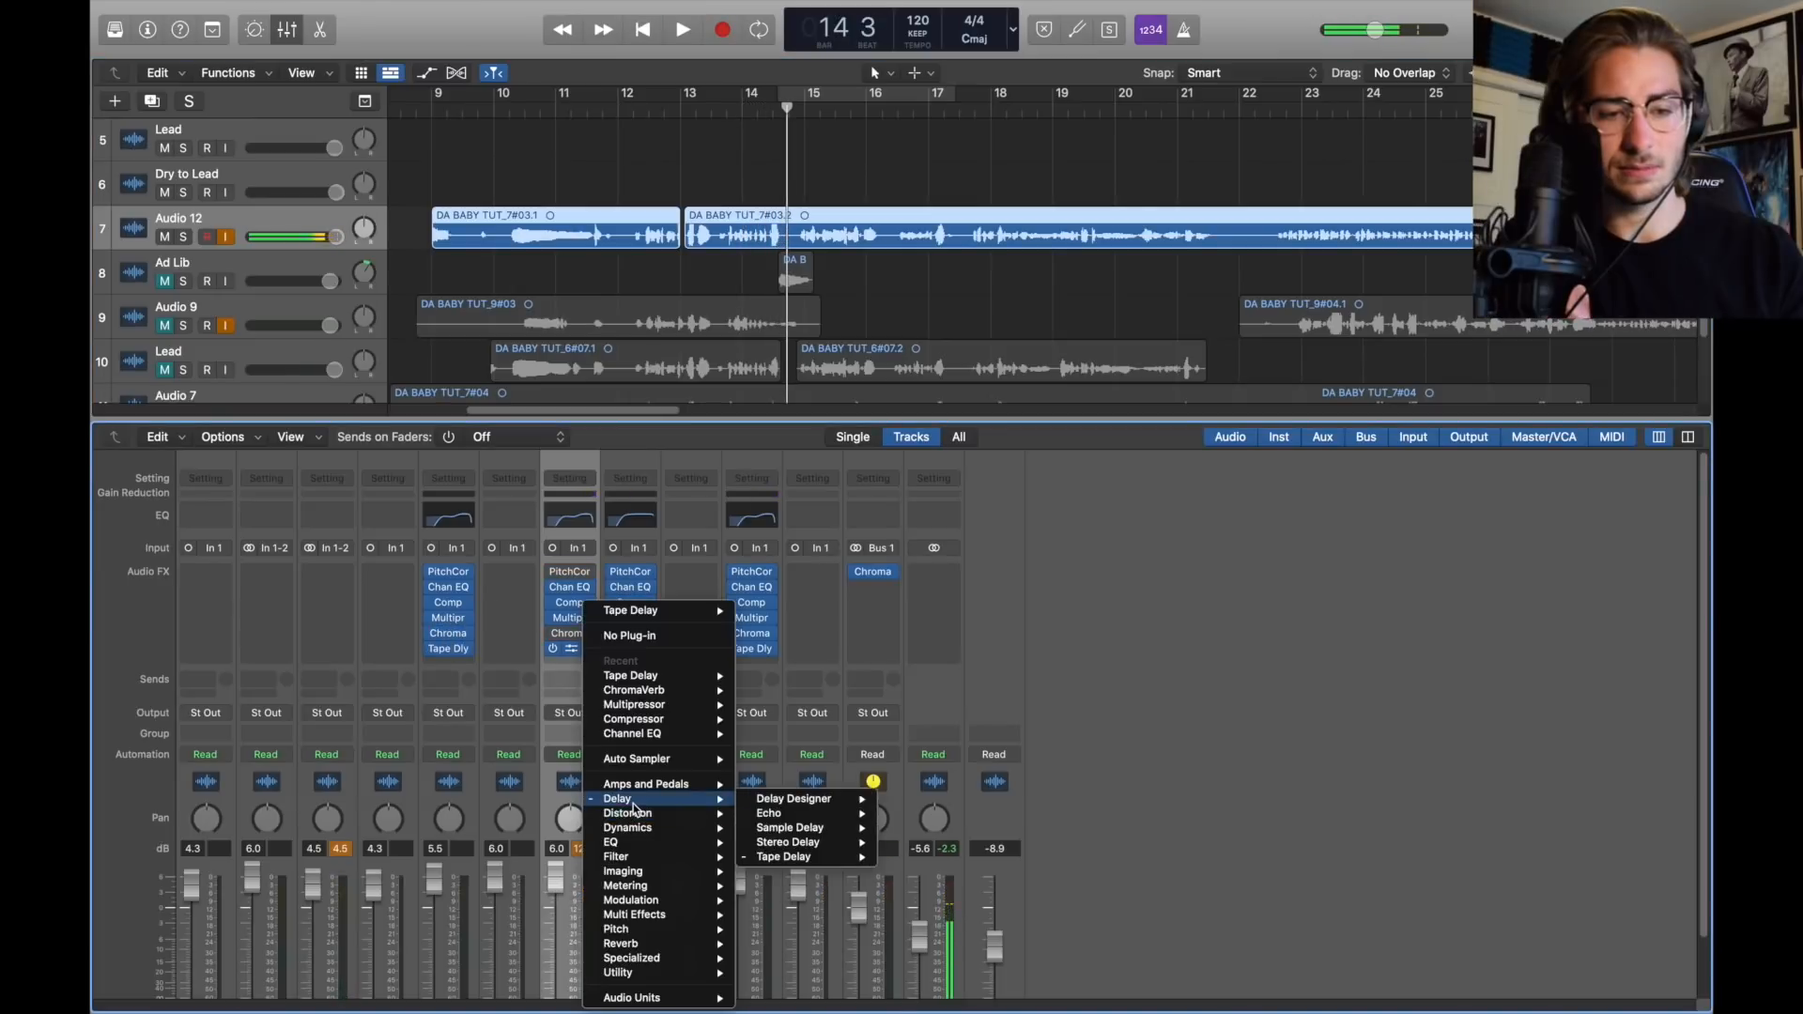
{"action": "mouse_move", "coordinate": [807, 858]}
{"action": "left_click", "coordinate": [913, 856]}
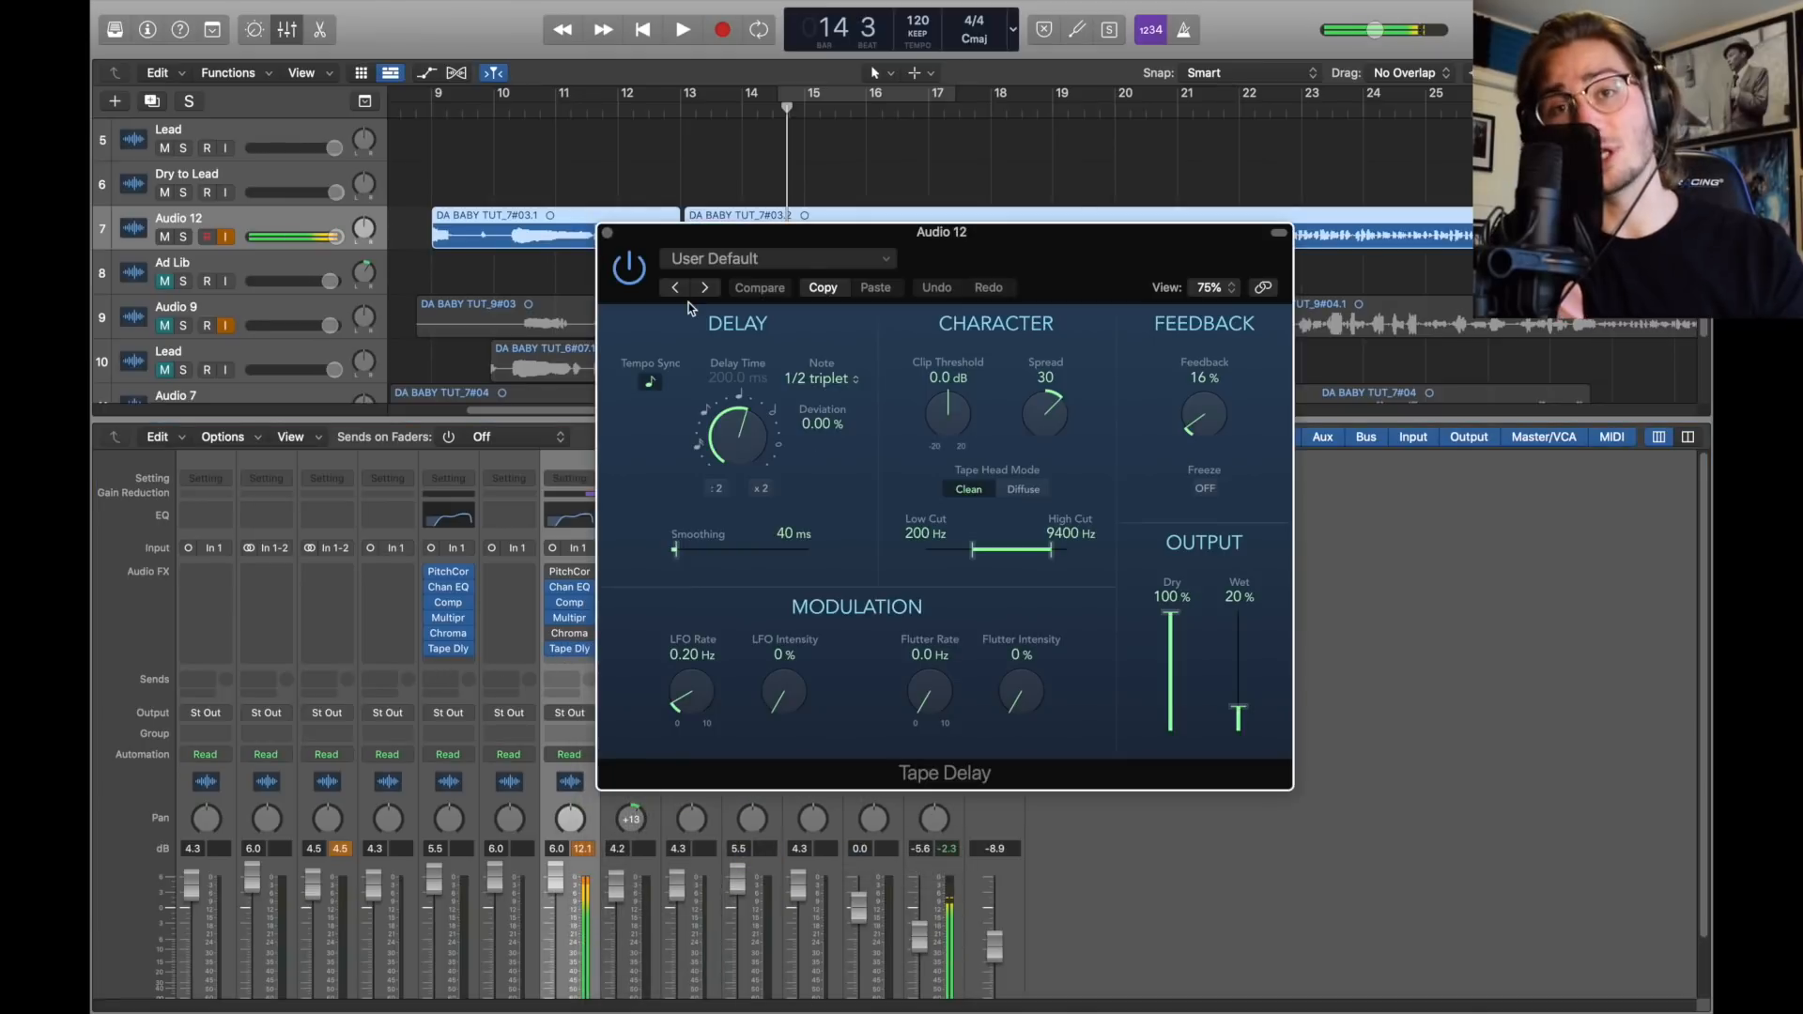
Step: Test the Tape Delay by bypassing and re-enabling it, trying its dry level at 0% and 100%, and playing back the vocal
{"action": "left_click", "coordinate": [629, 267]}
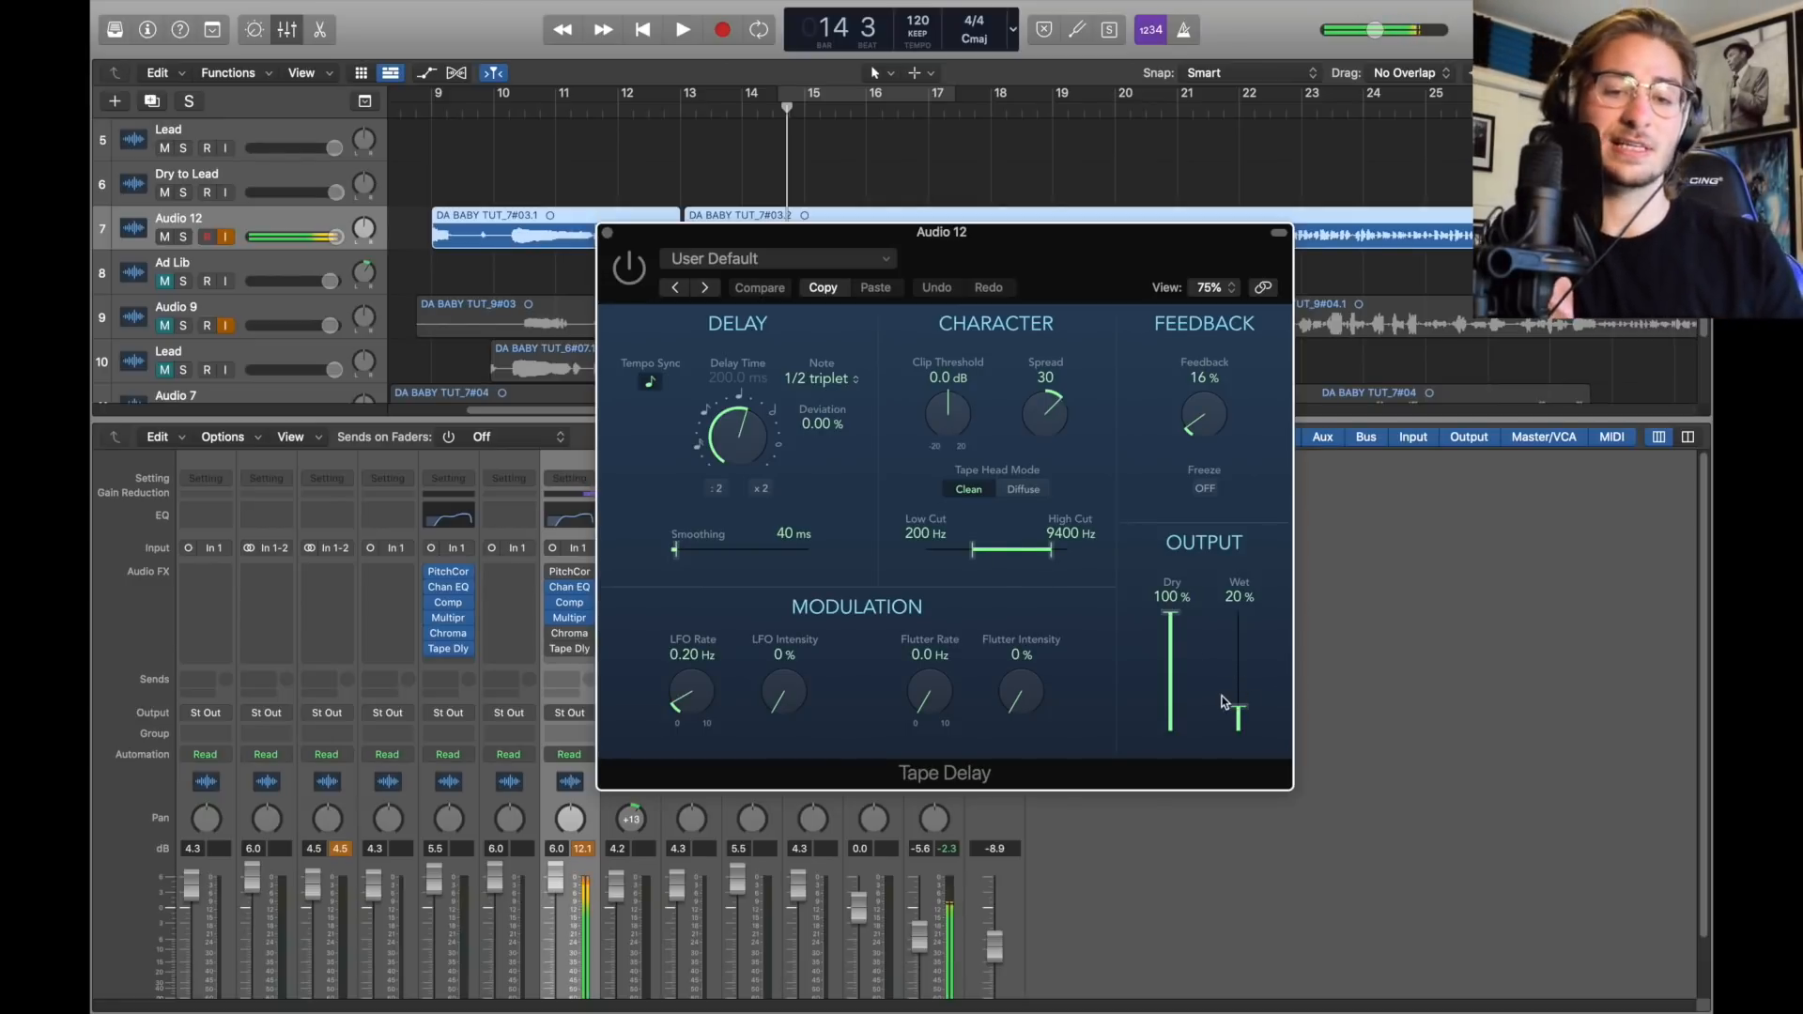
{"action": "left_click", "coordinate": [630, 270]}
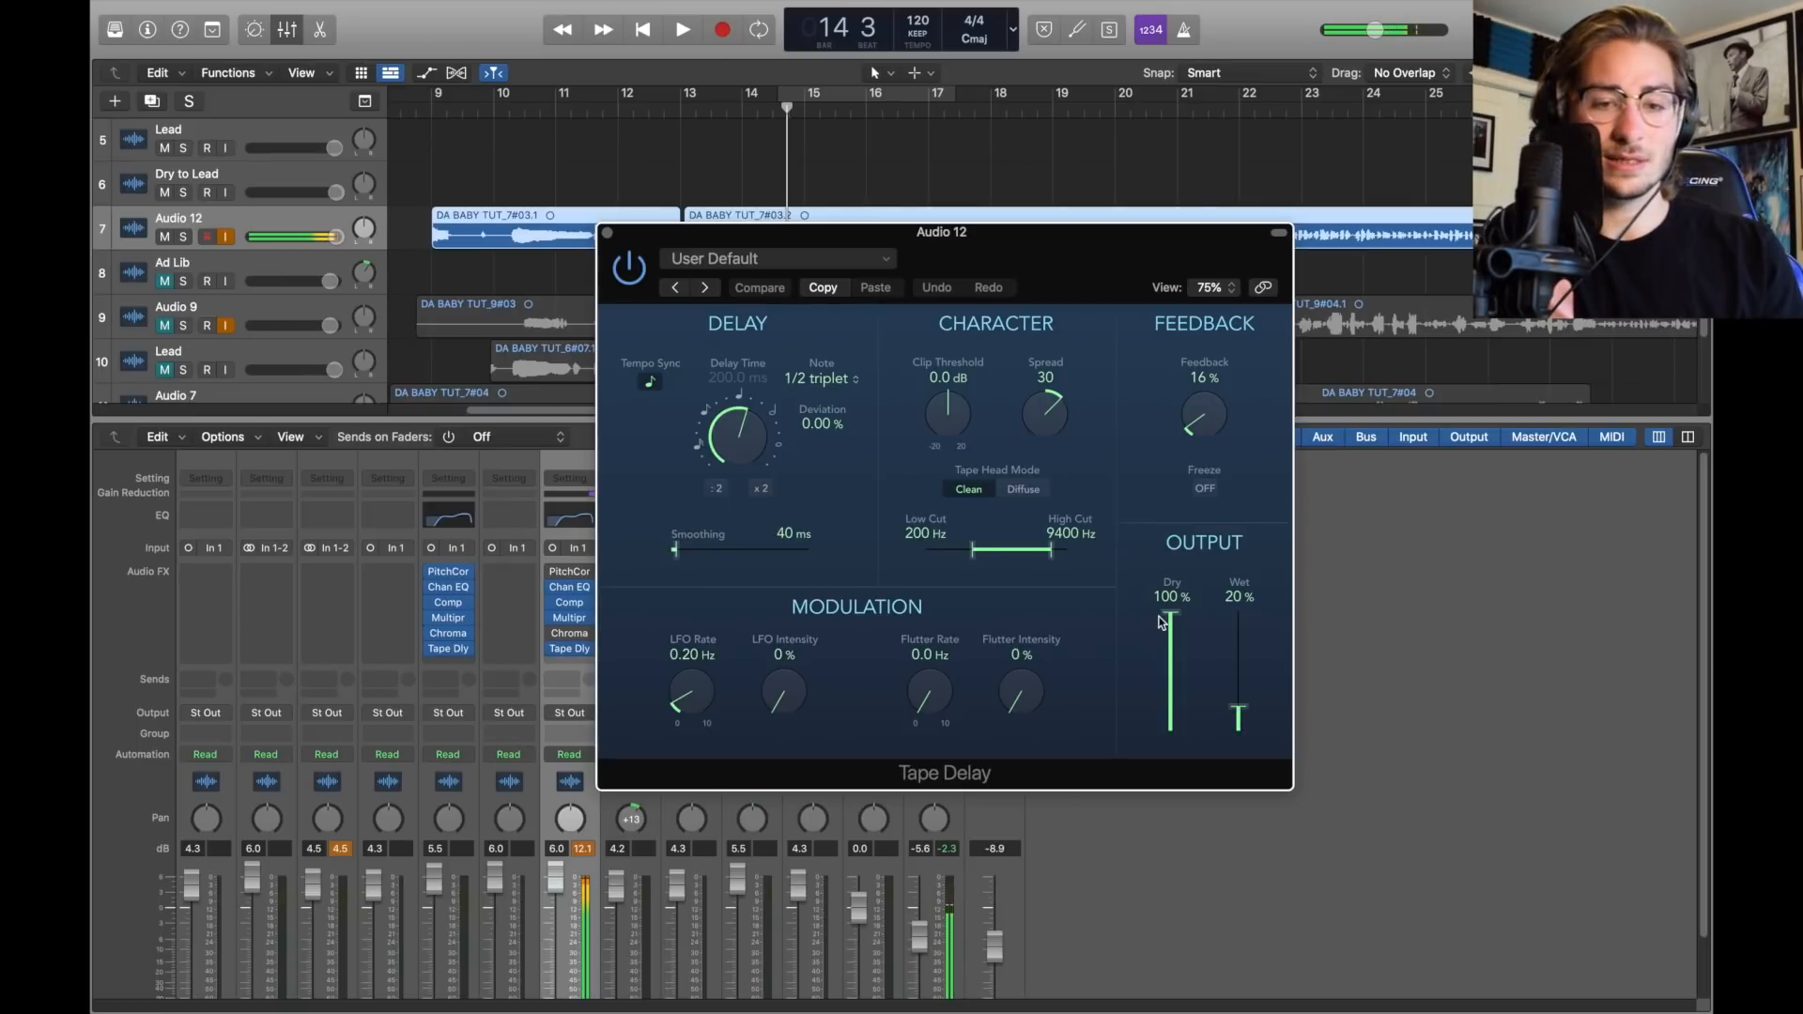
{"action": "left_click_drag", "start_coordinate": [1171, 619], "coordinate": [1171, 800]}
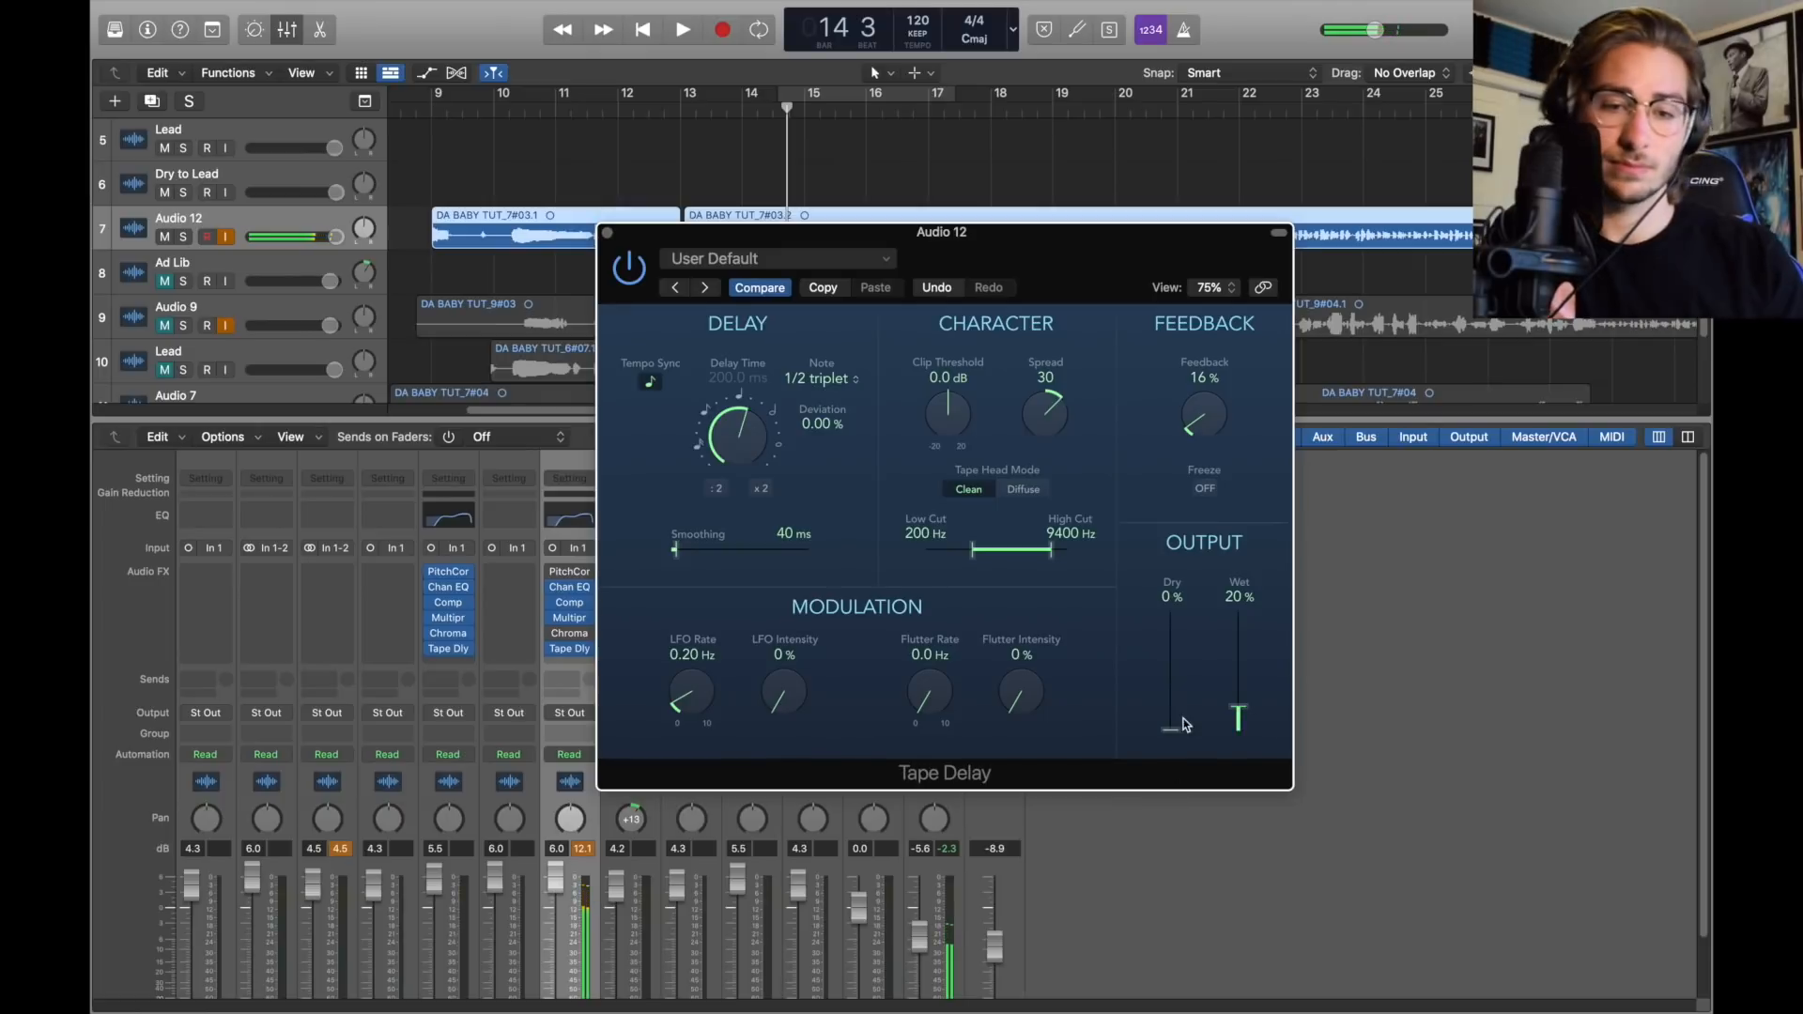
{"action": "left_click_drag", "start_coordinate": [1171, 732], "coordinate": [1157, 567]}
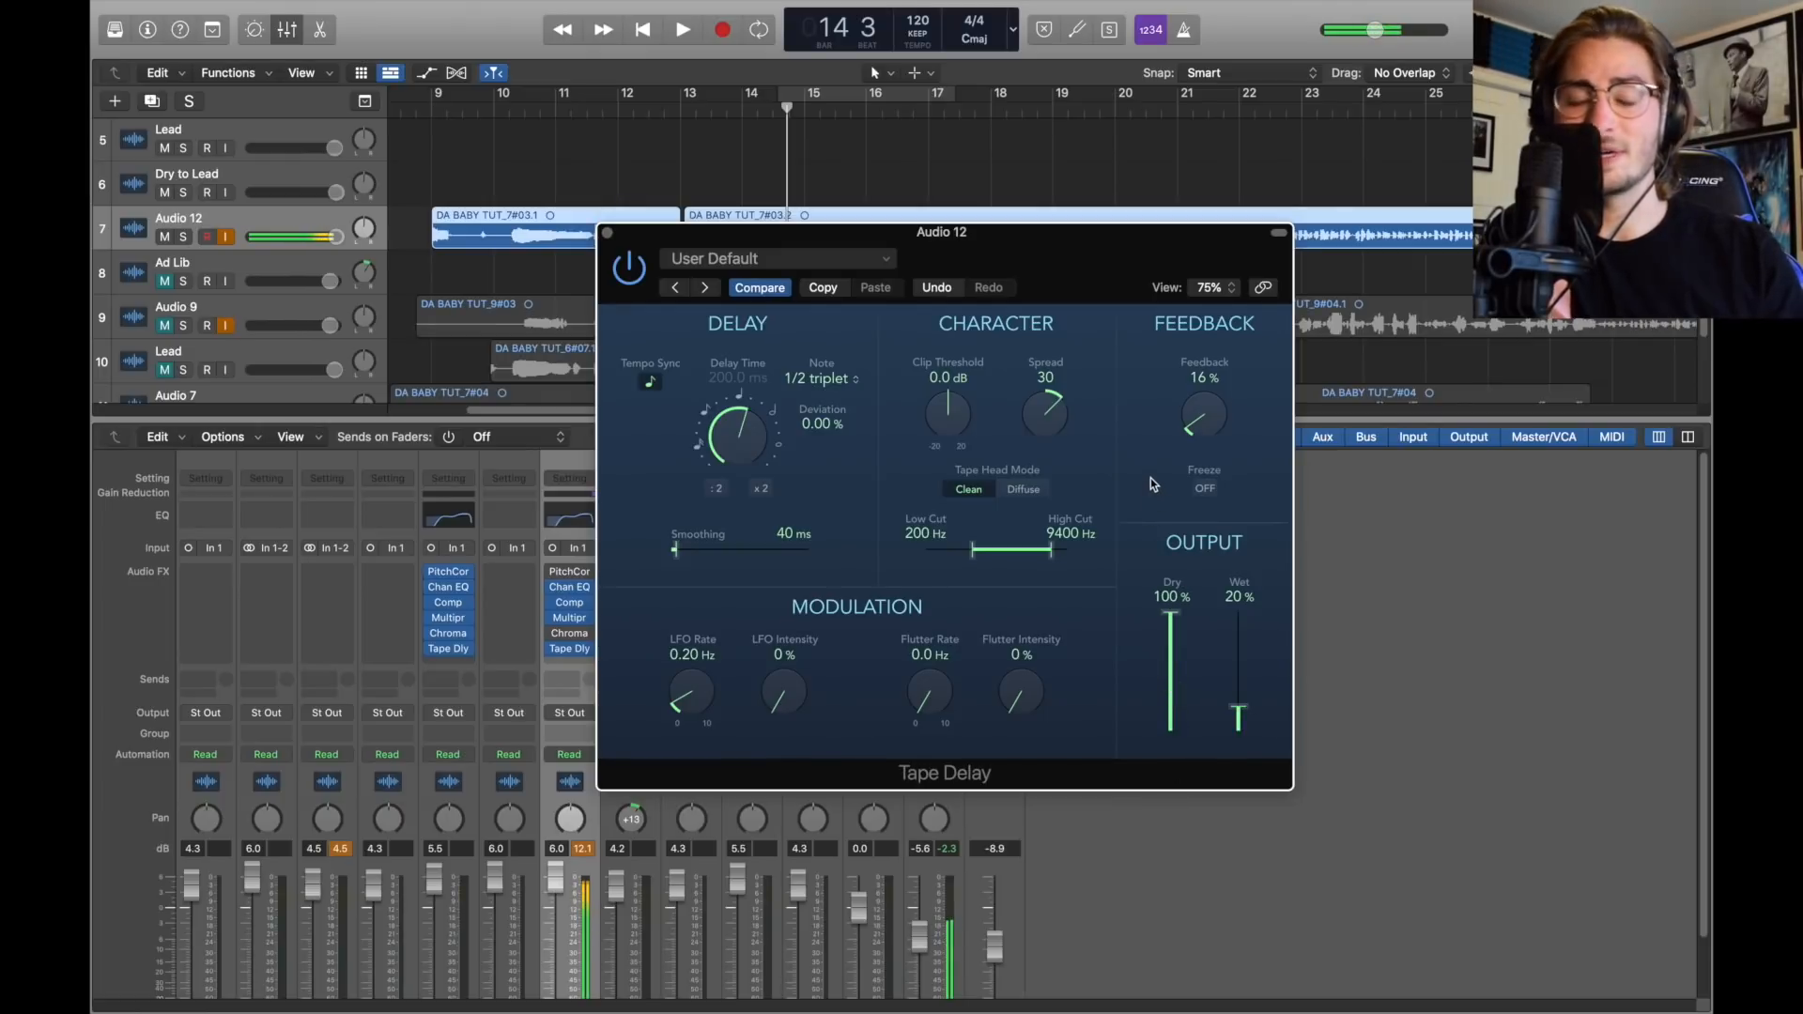
{"action": "left_click", "coordinate": [608, 234]}
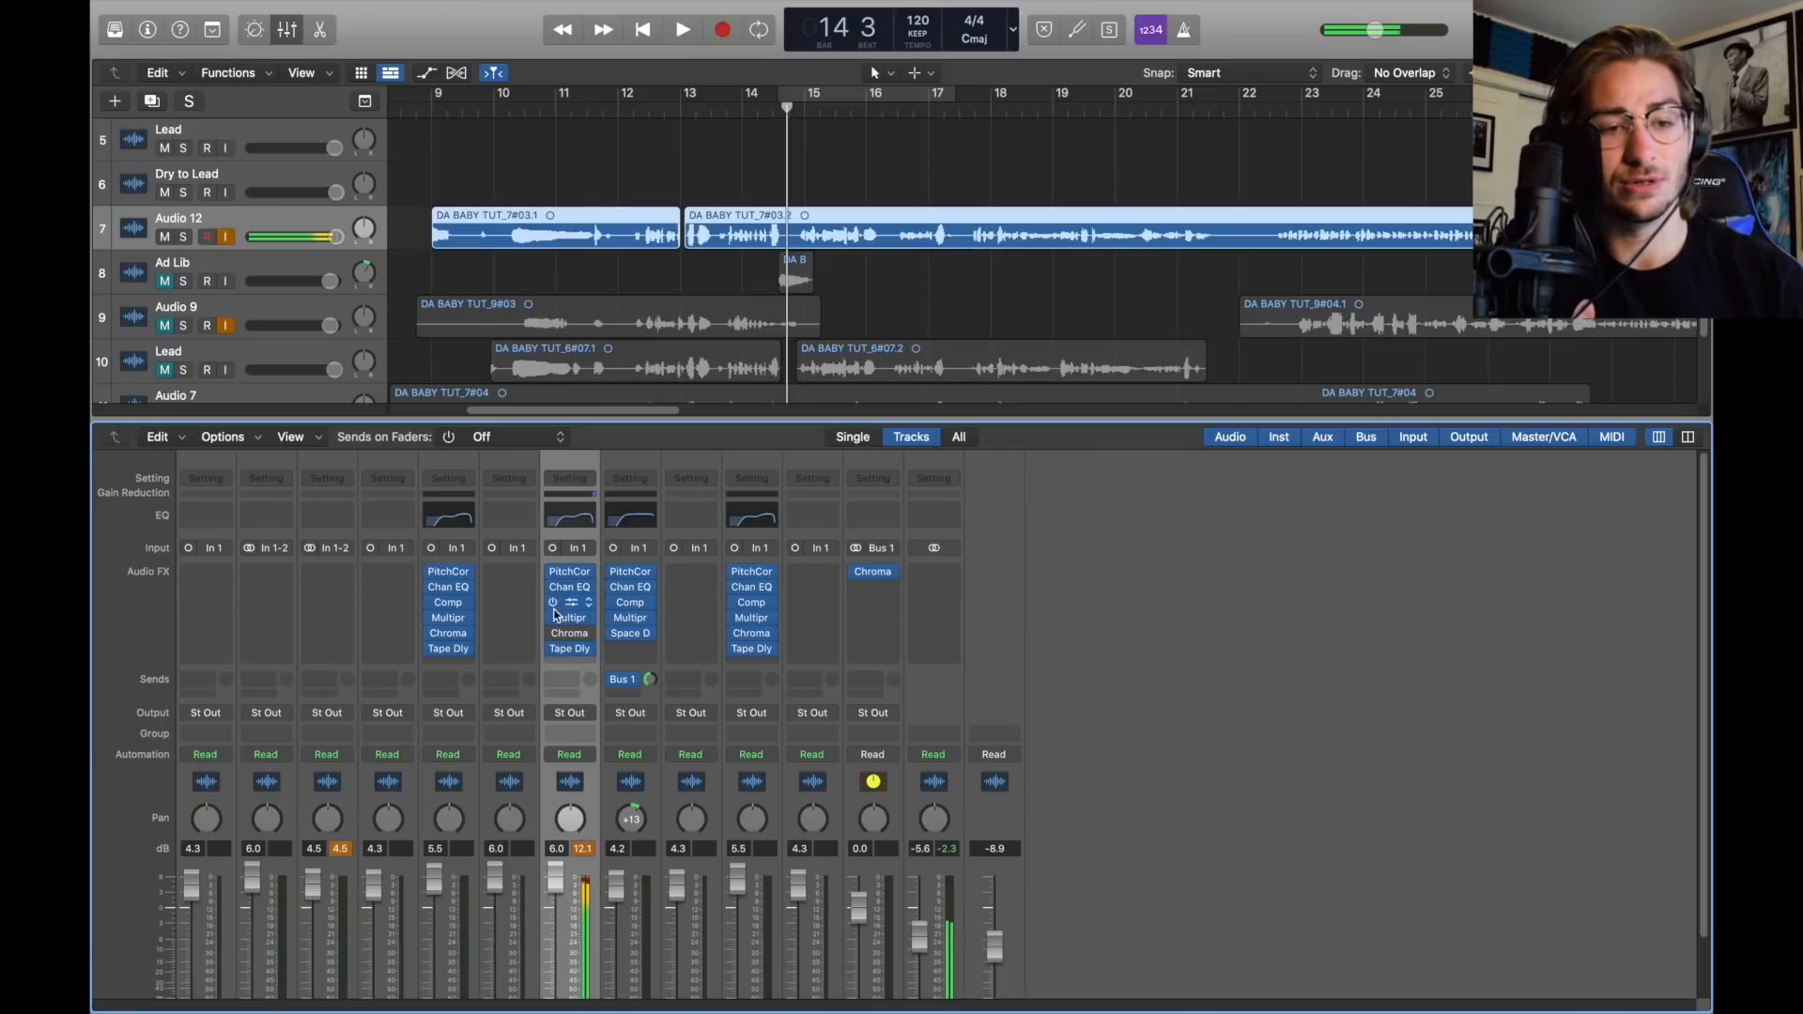
{"action": "left_click", "coordinate": [631, 108]}
{"action": "key", "text": "space"}
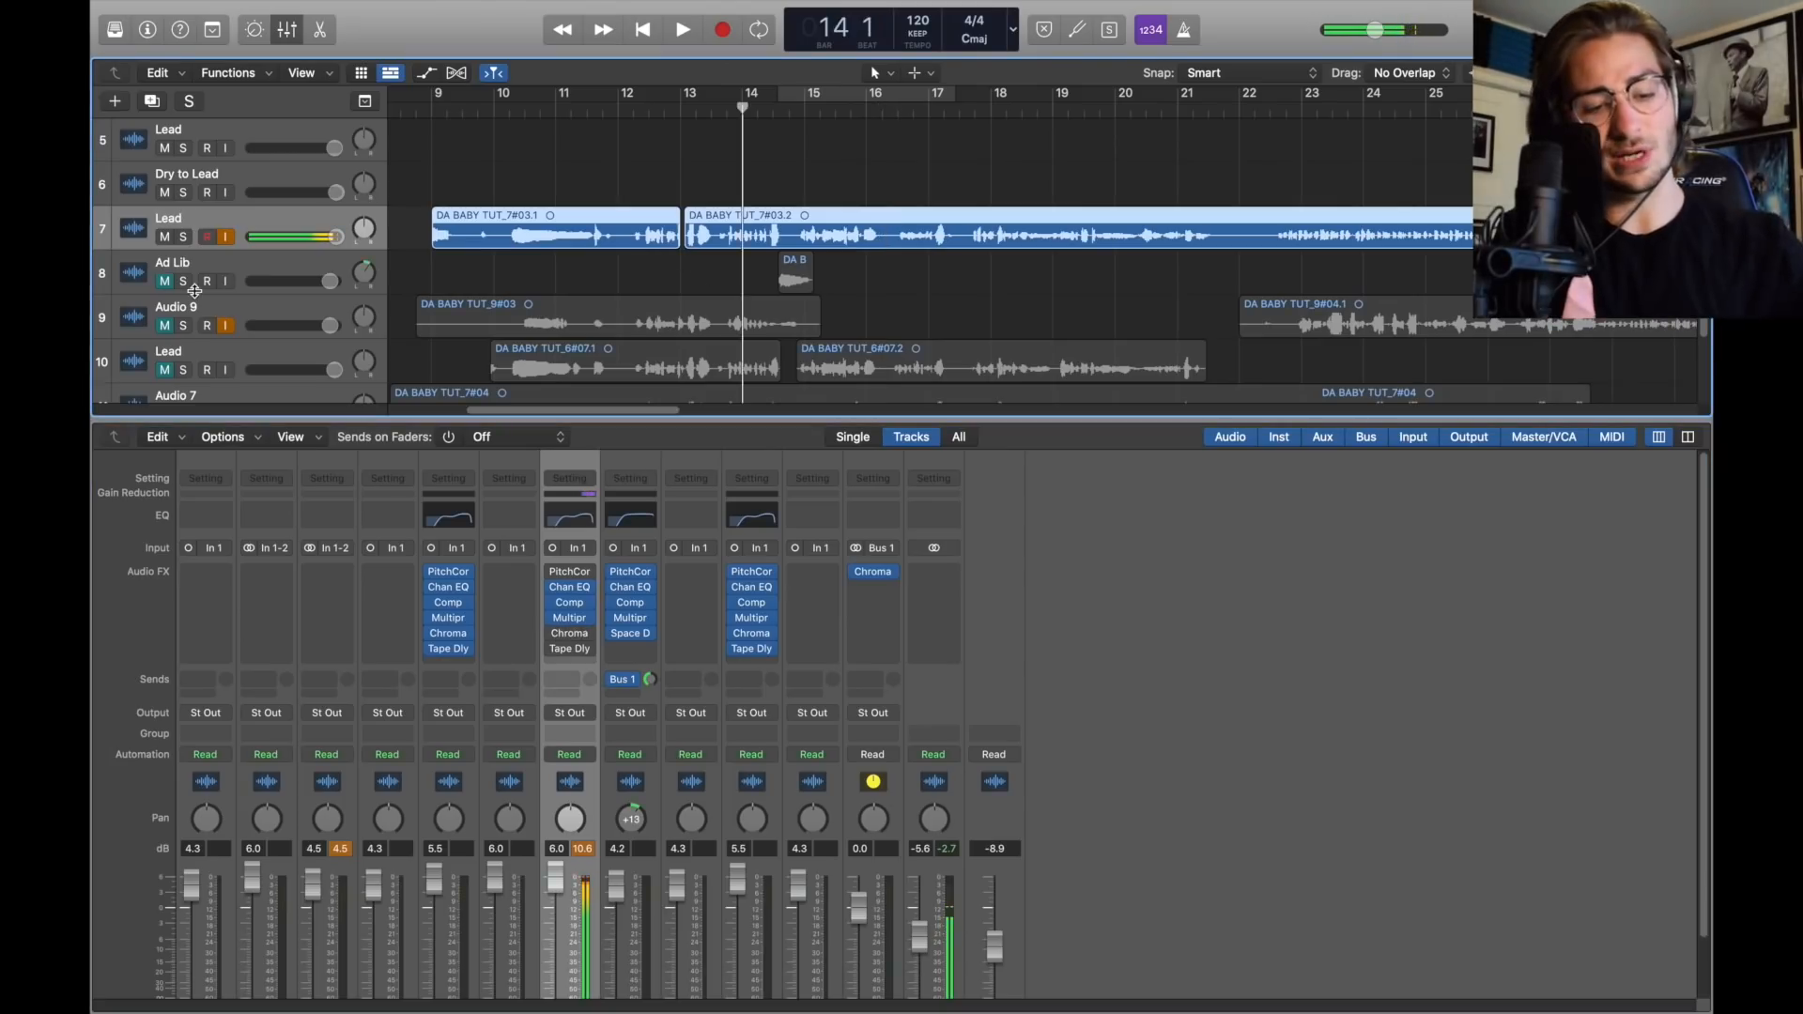
Step: Duplicate Lead track 7 with its effects and check the copy's Channel EQ settings
{"action": "key", "text": "super+d"}
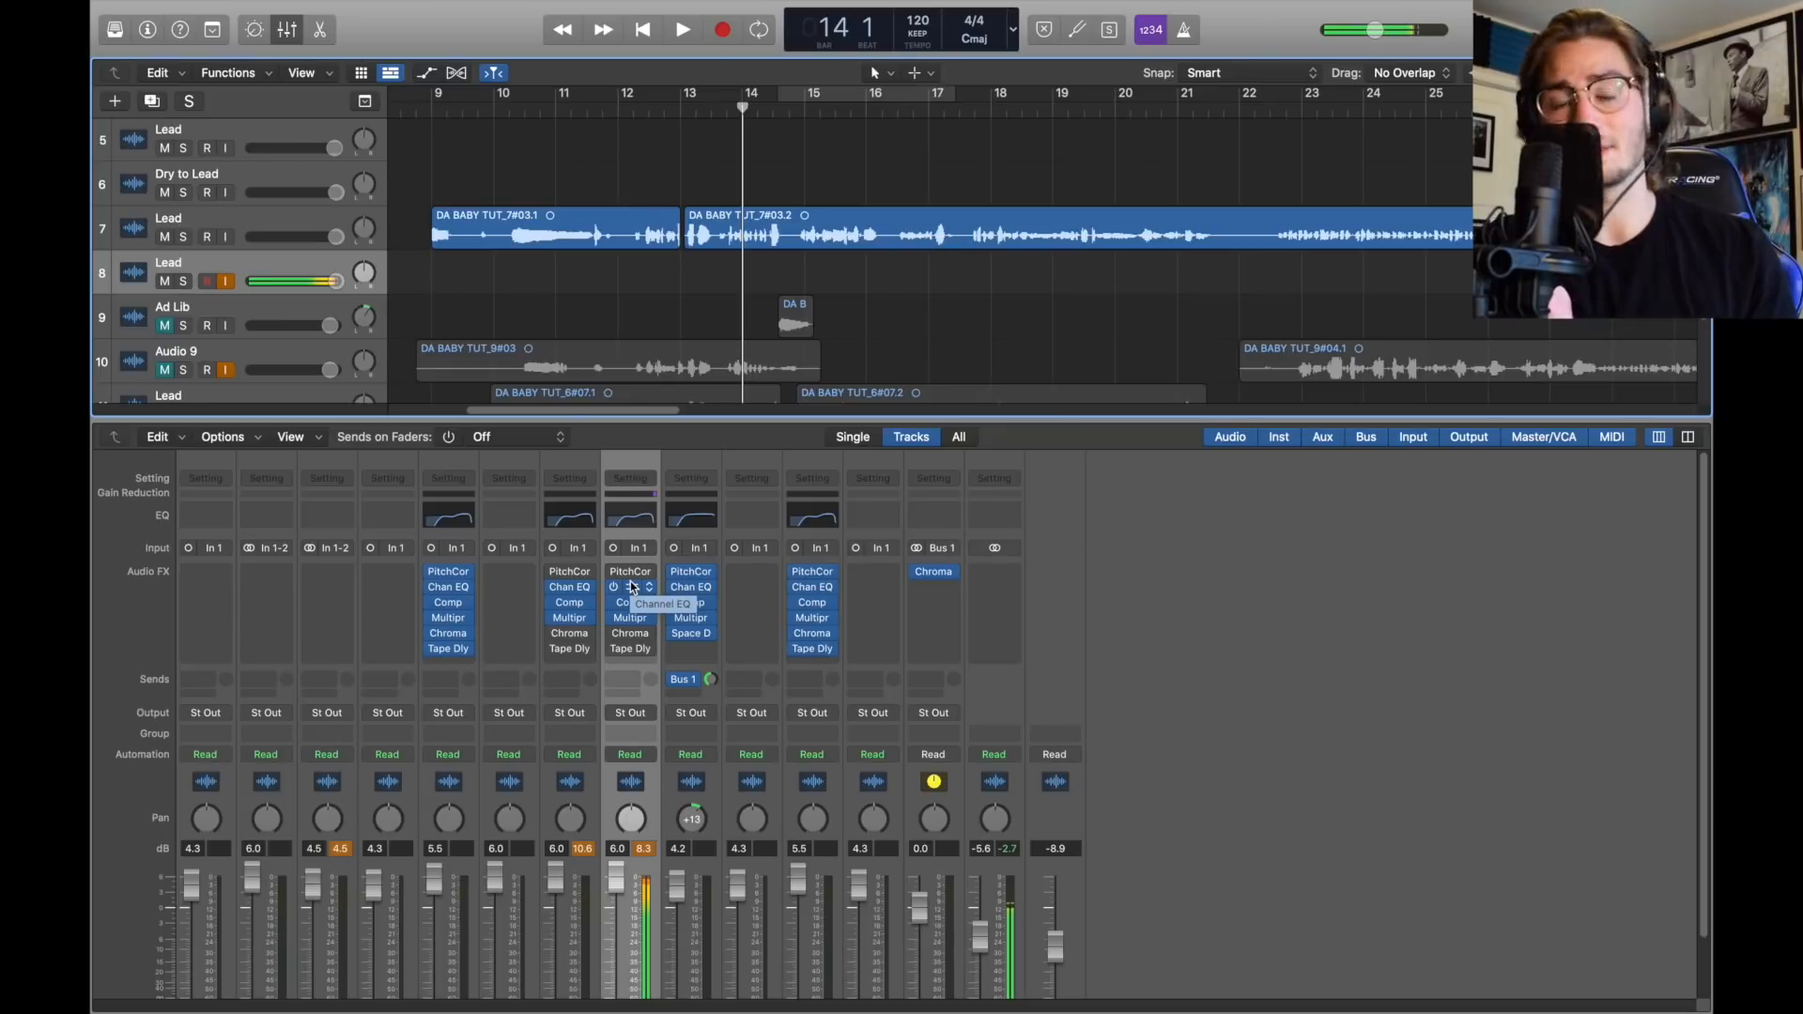
{"action": "left_click", "coordinate": [696, 588]}
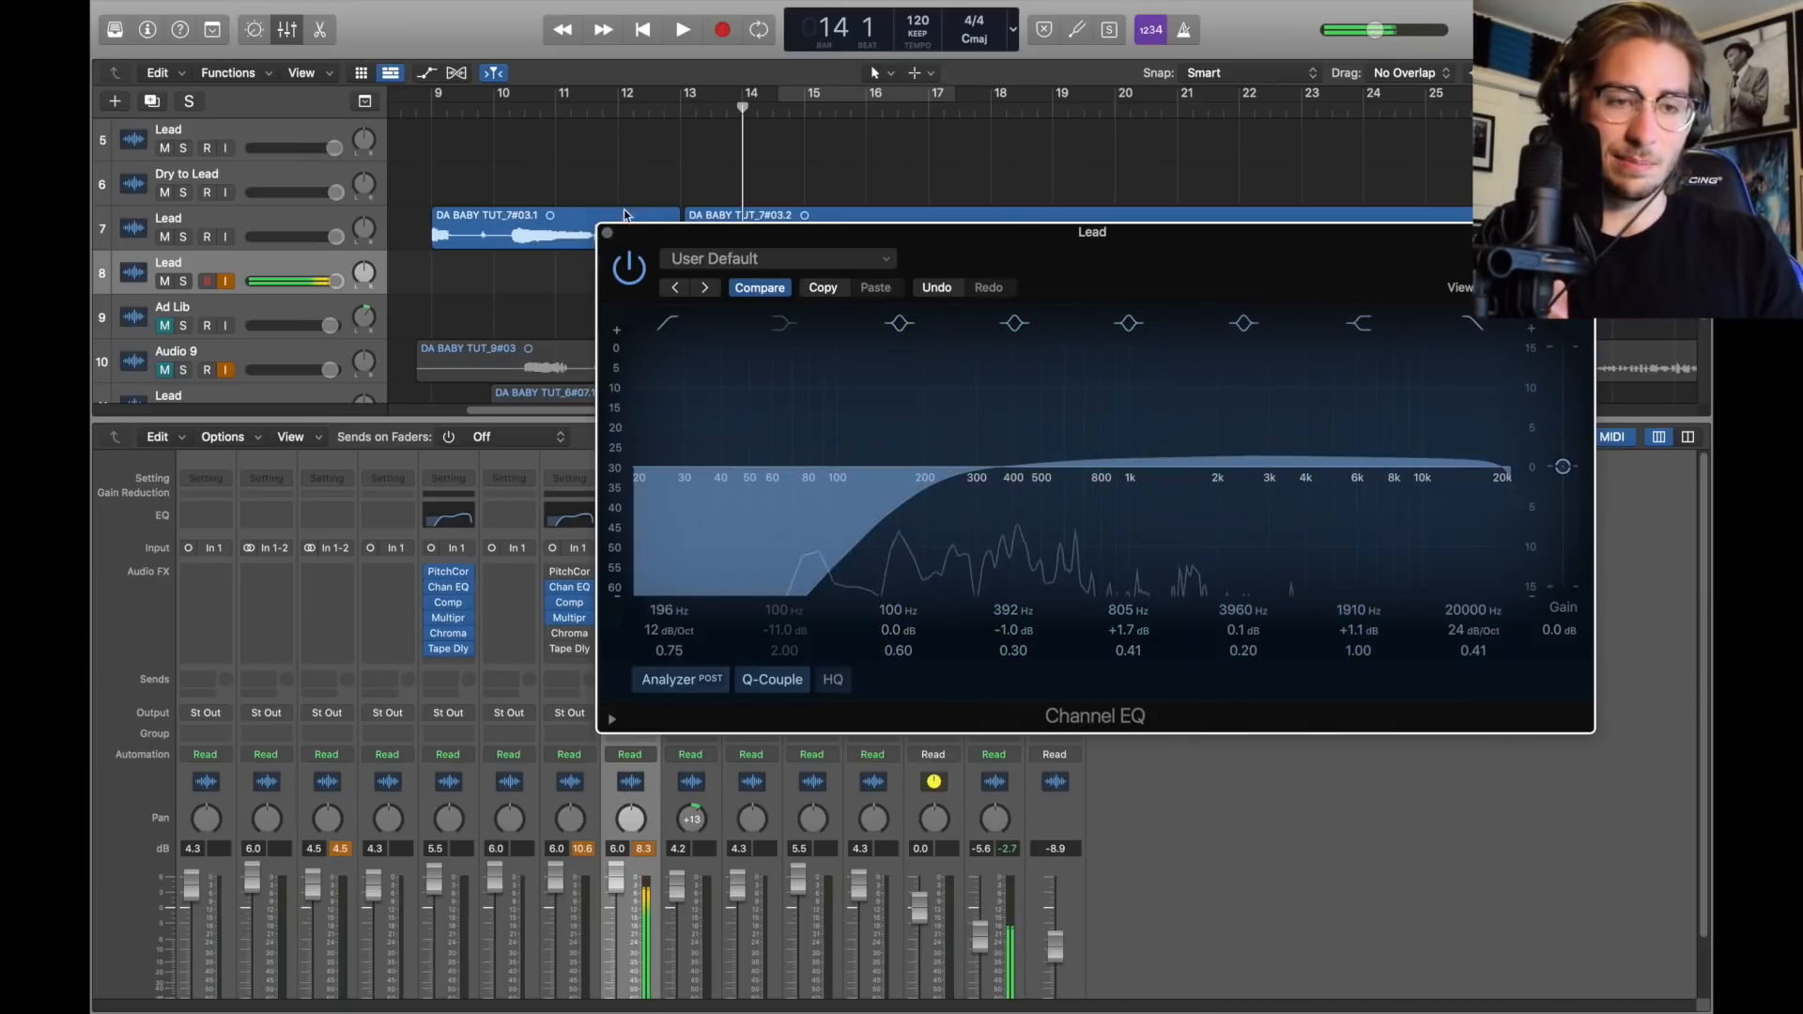
{"action": "left_click", "coordinate": [607, 232]}
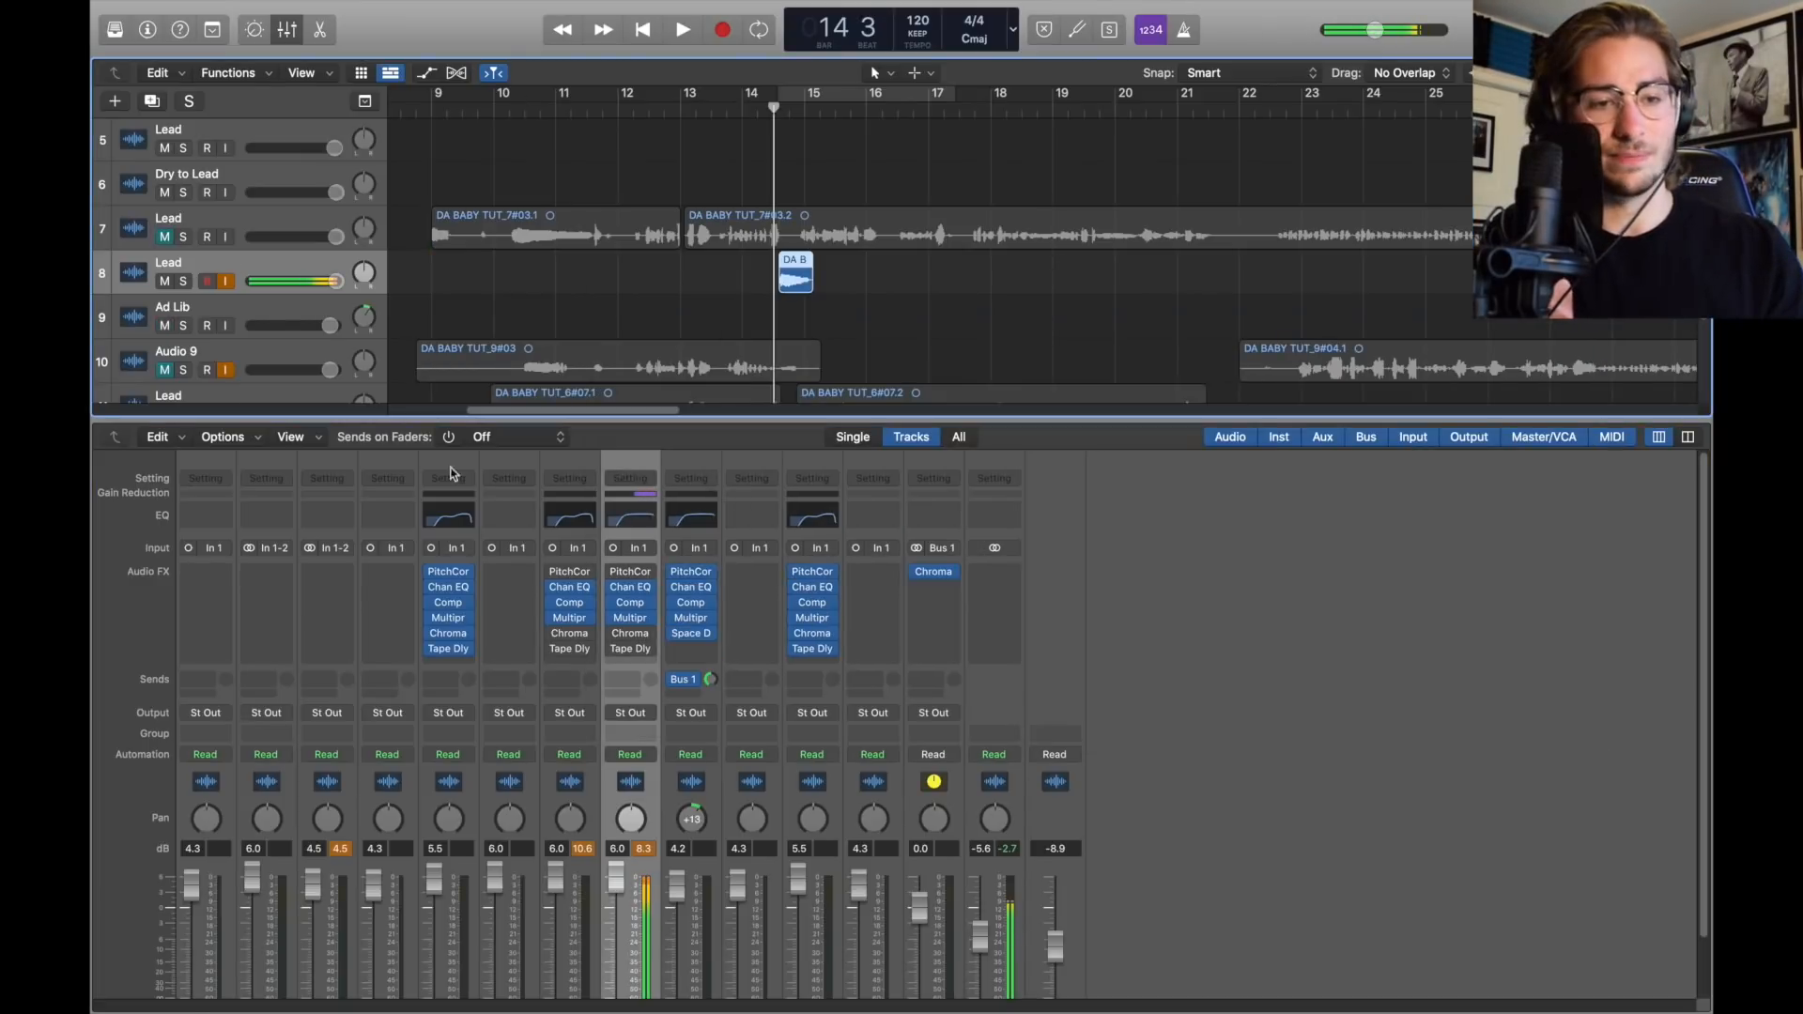
Step: Audition the short ad-lib clip on the duplicated Lead track with its Compressor and Multipressor bypassed
{"action": "left_click", "coordinate": [613, 603]}
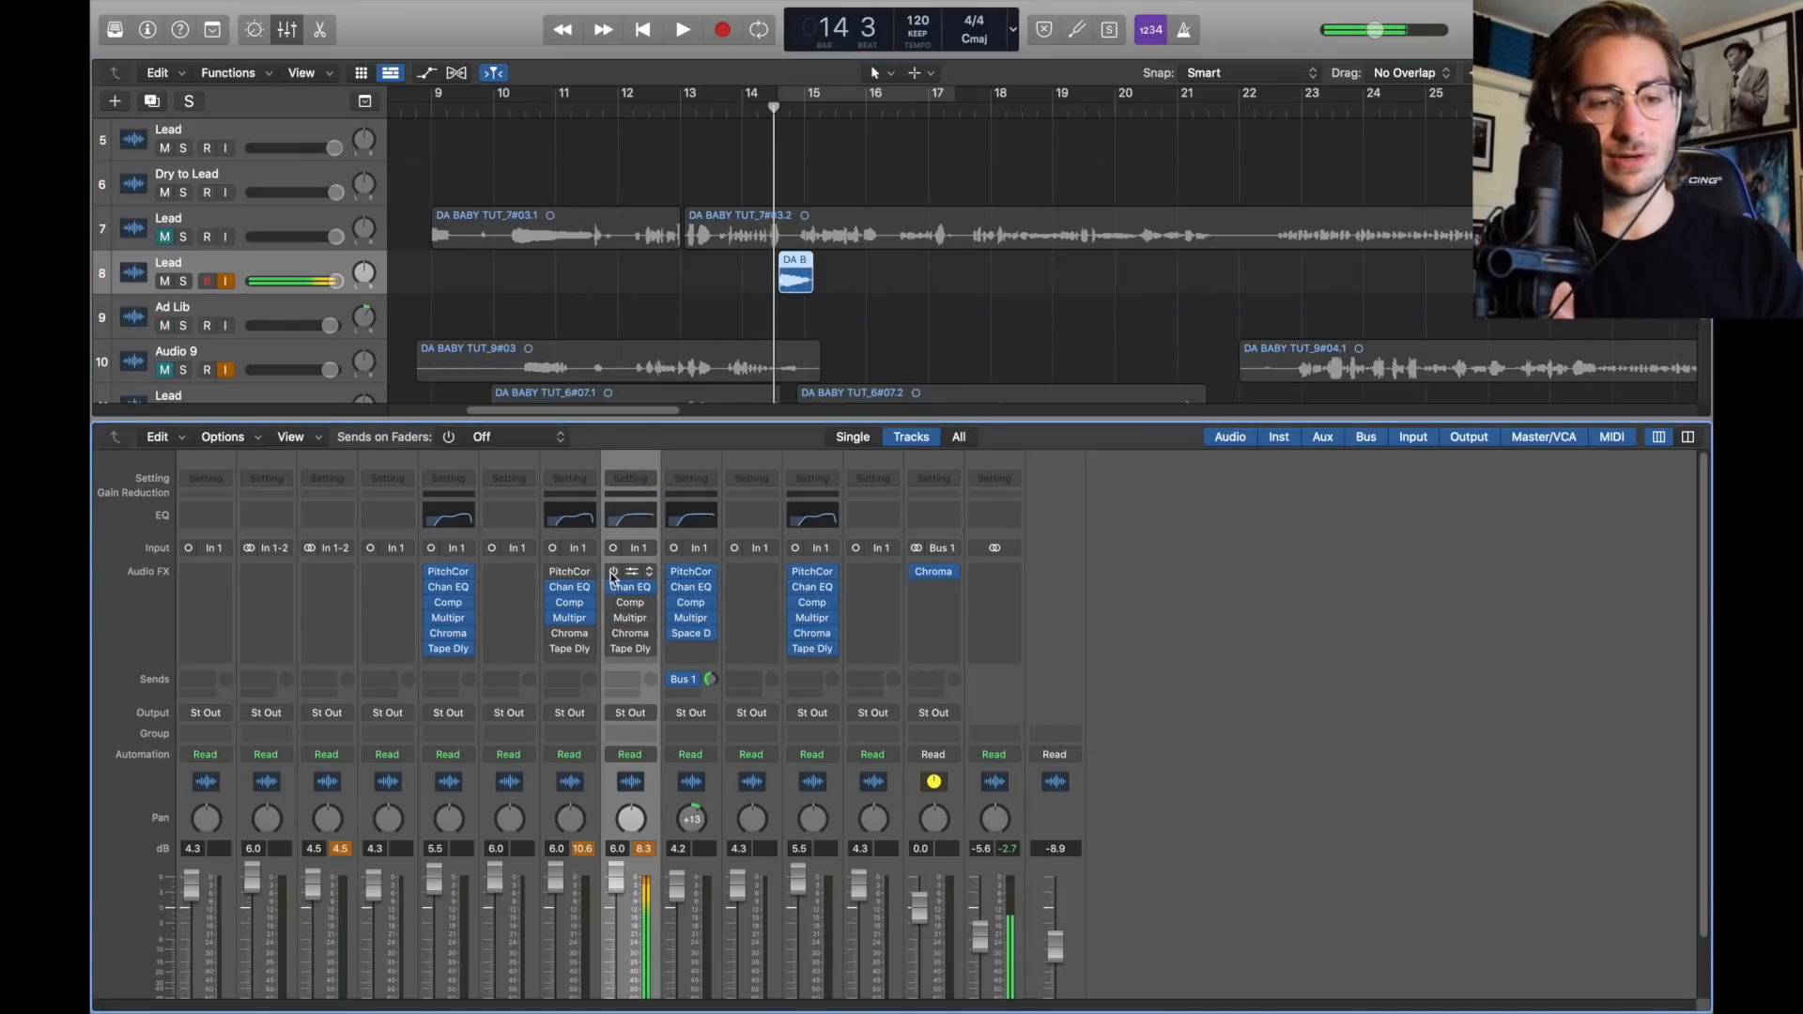
{"action": "left_click", "coordinate": [742, 147]}
{"action": "key", "text": "space"}
{"action": "key", "text": "space"}
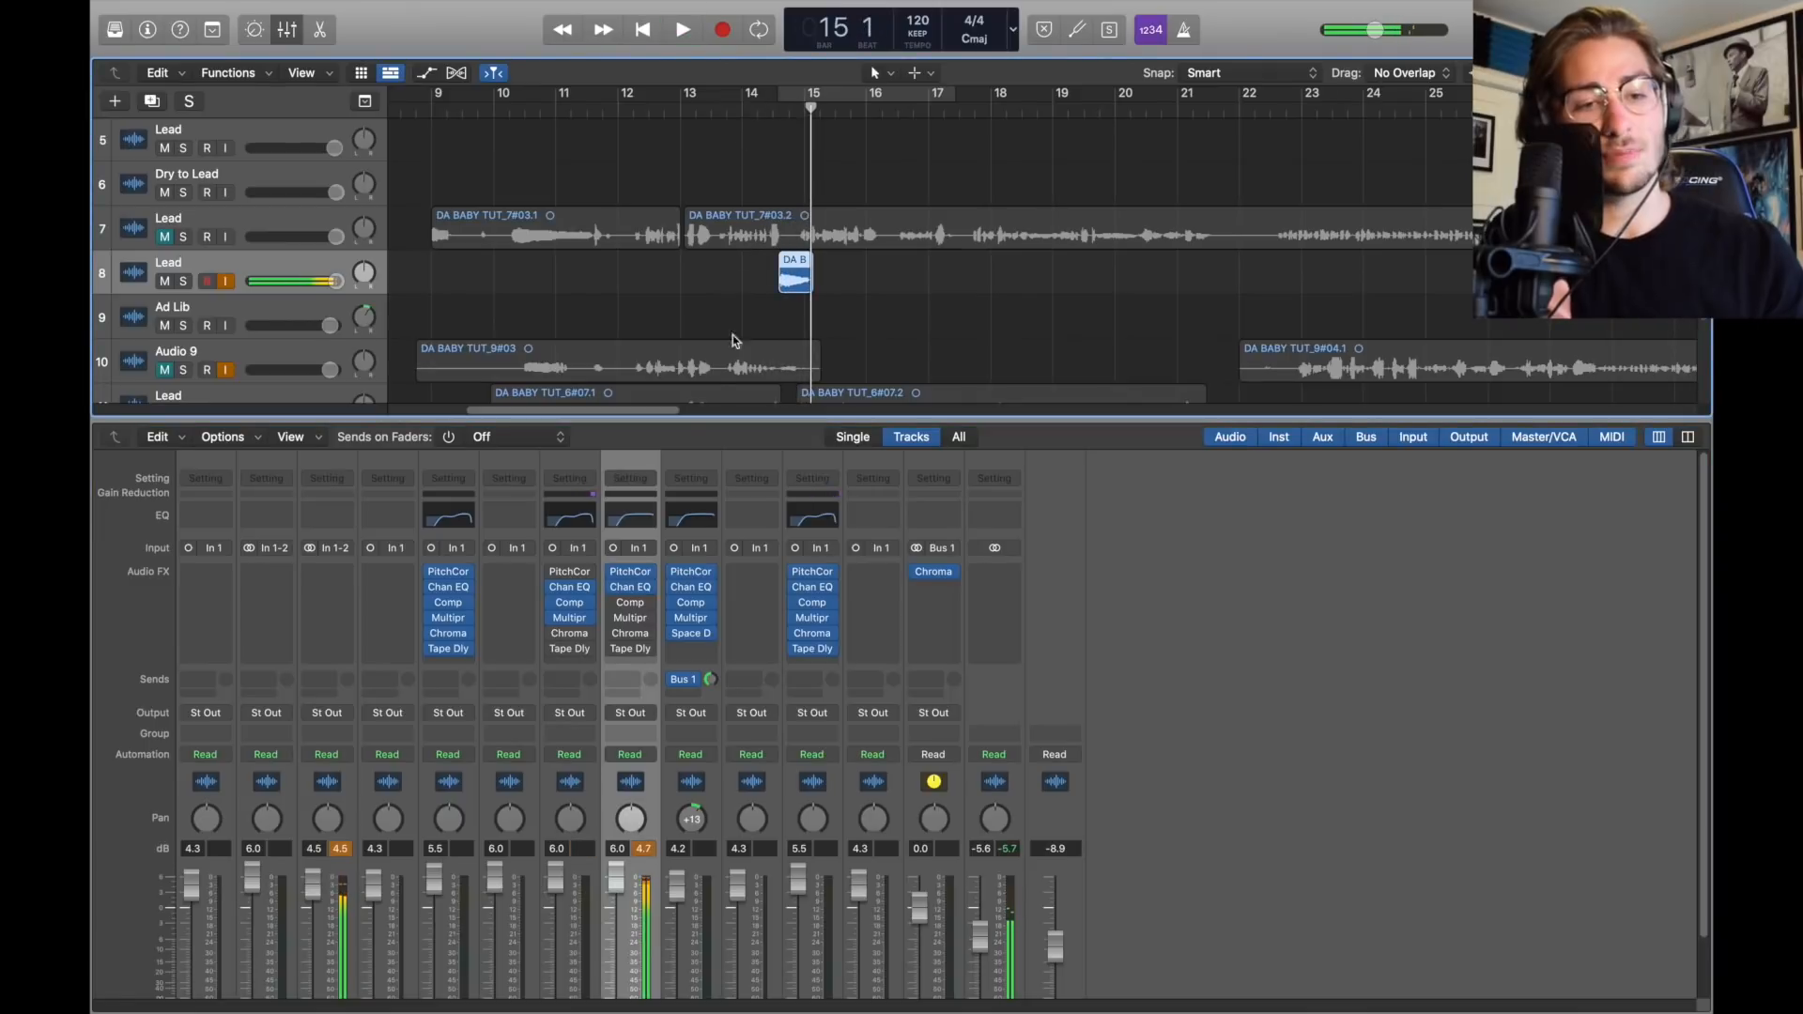
Step: Re-enable the Compressor and Multipressor and bypass Pitch Correction on the duplicated Lead track
{"action": "left_click", "coordinate": [612, 576]}
{"action": "left_click", "coordinate": [604, 599]}
{"action": "left_click", "coordinate": [613, 602]}
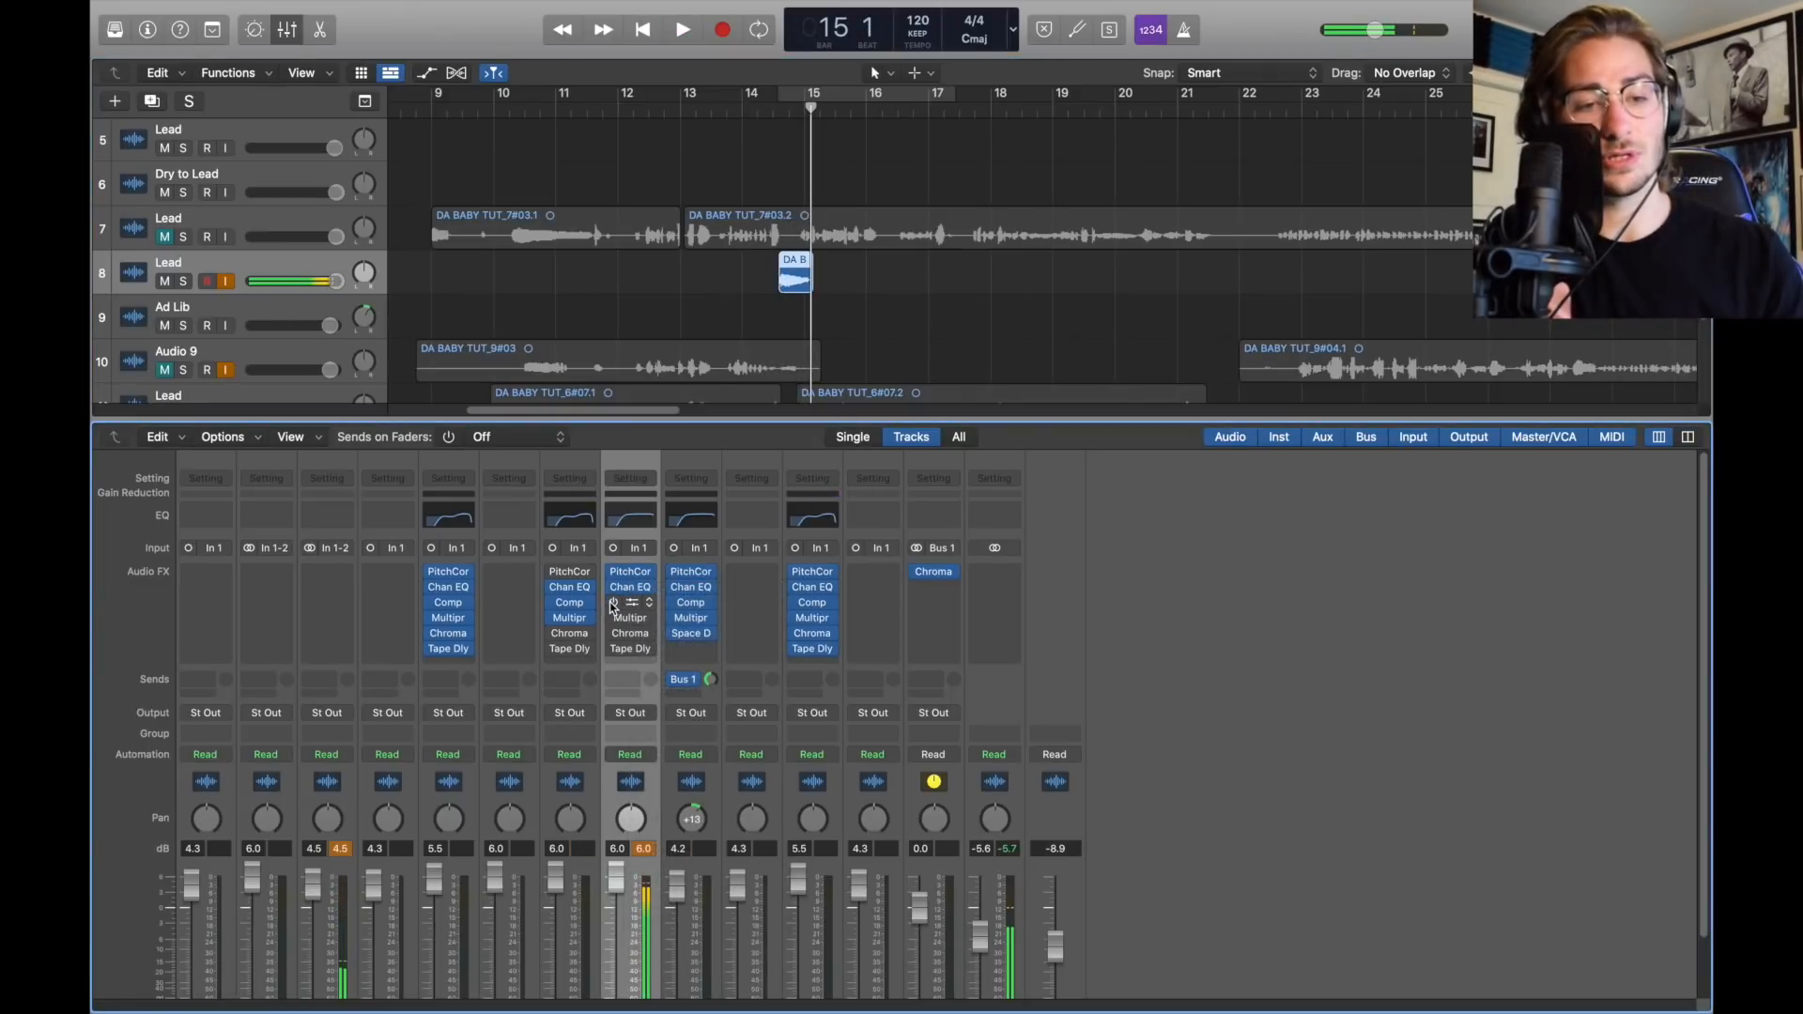
{"action": "left_click", "coordinate": [611, 570]}
{"action": "left_click", "coordinate": [613, 618]}
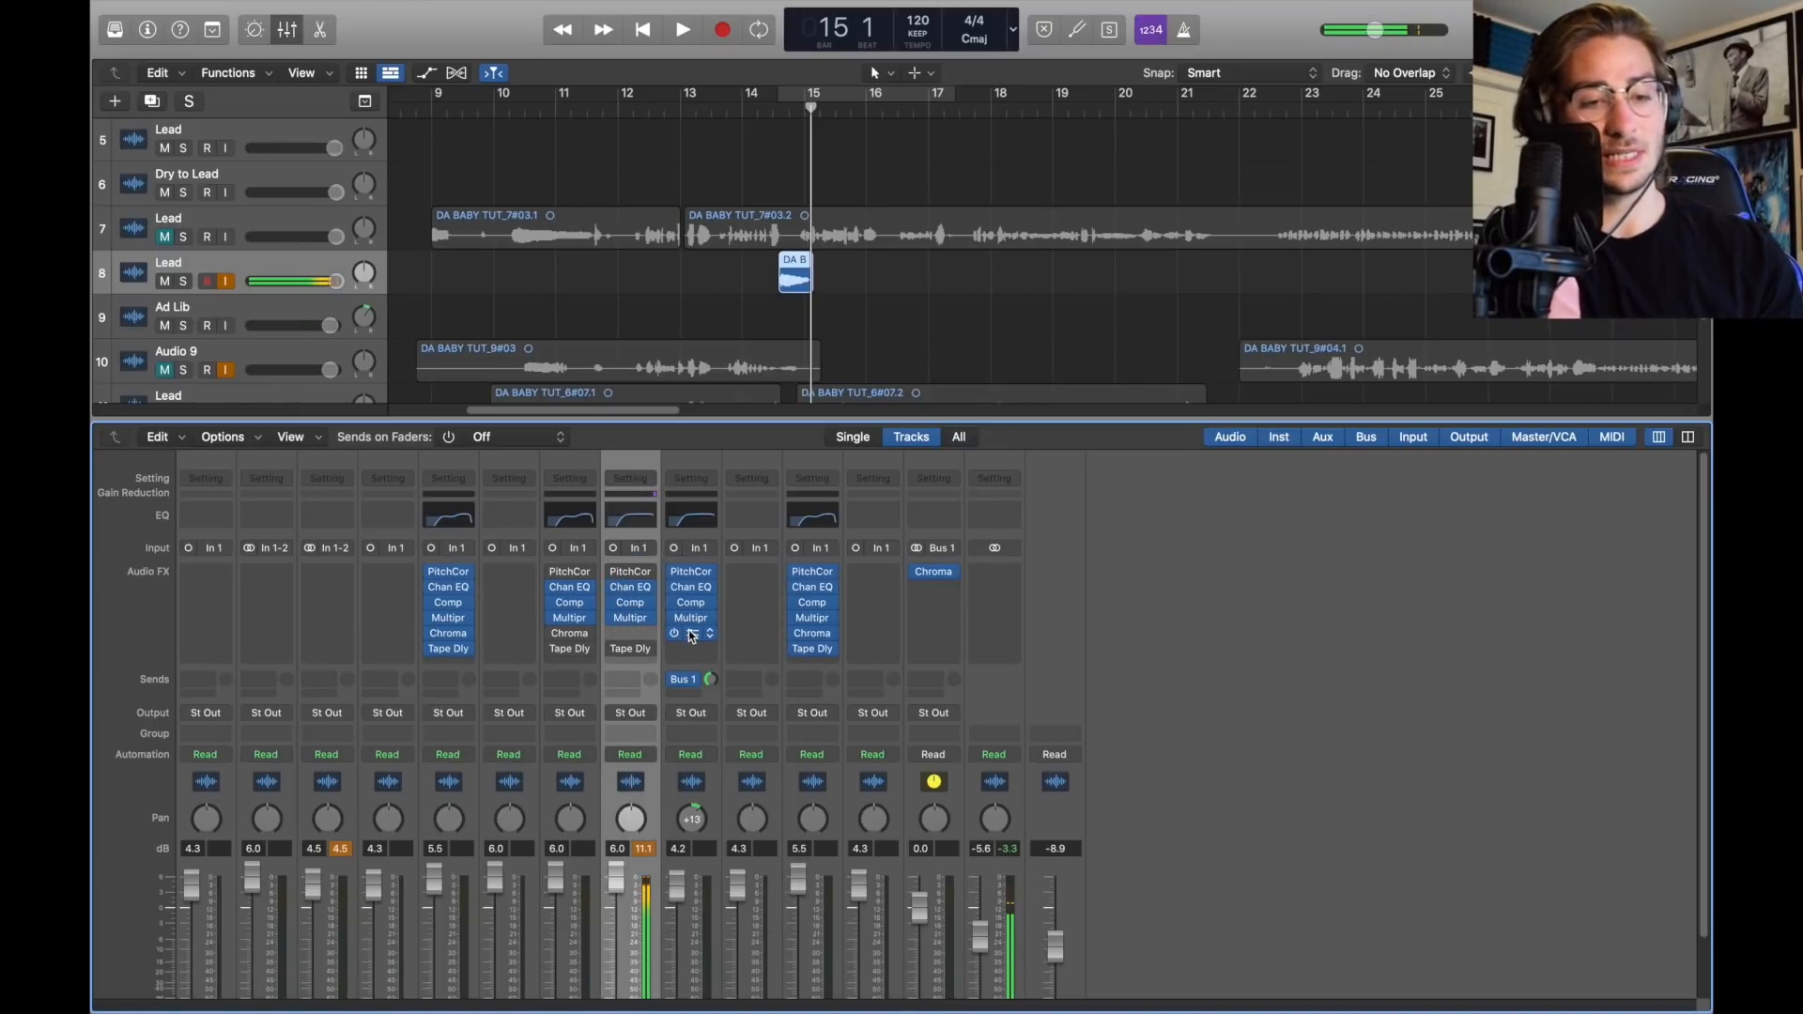
Step: Insert a stereo Space Designer between the Multipressor and Tape Delay on the duplicated Lead track
{"action": "left_click", "coordinate": [690, 636]}
{"action": "left_click", "coordinate": [607, 231]}
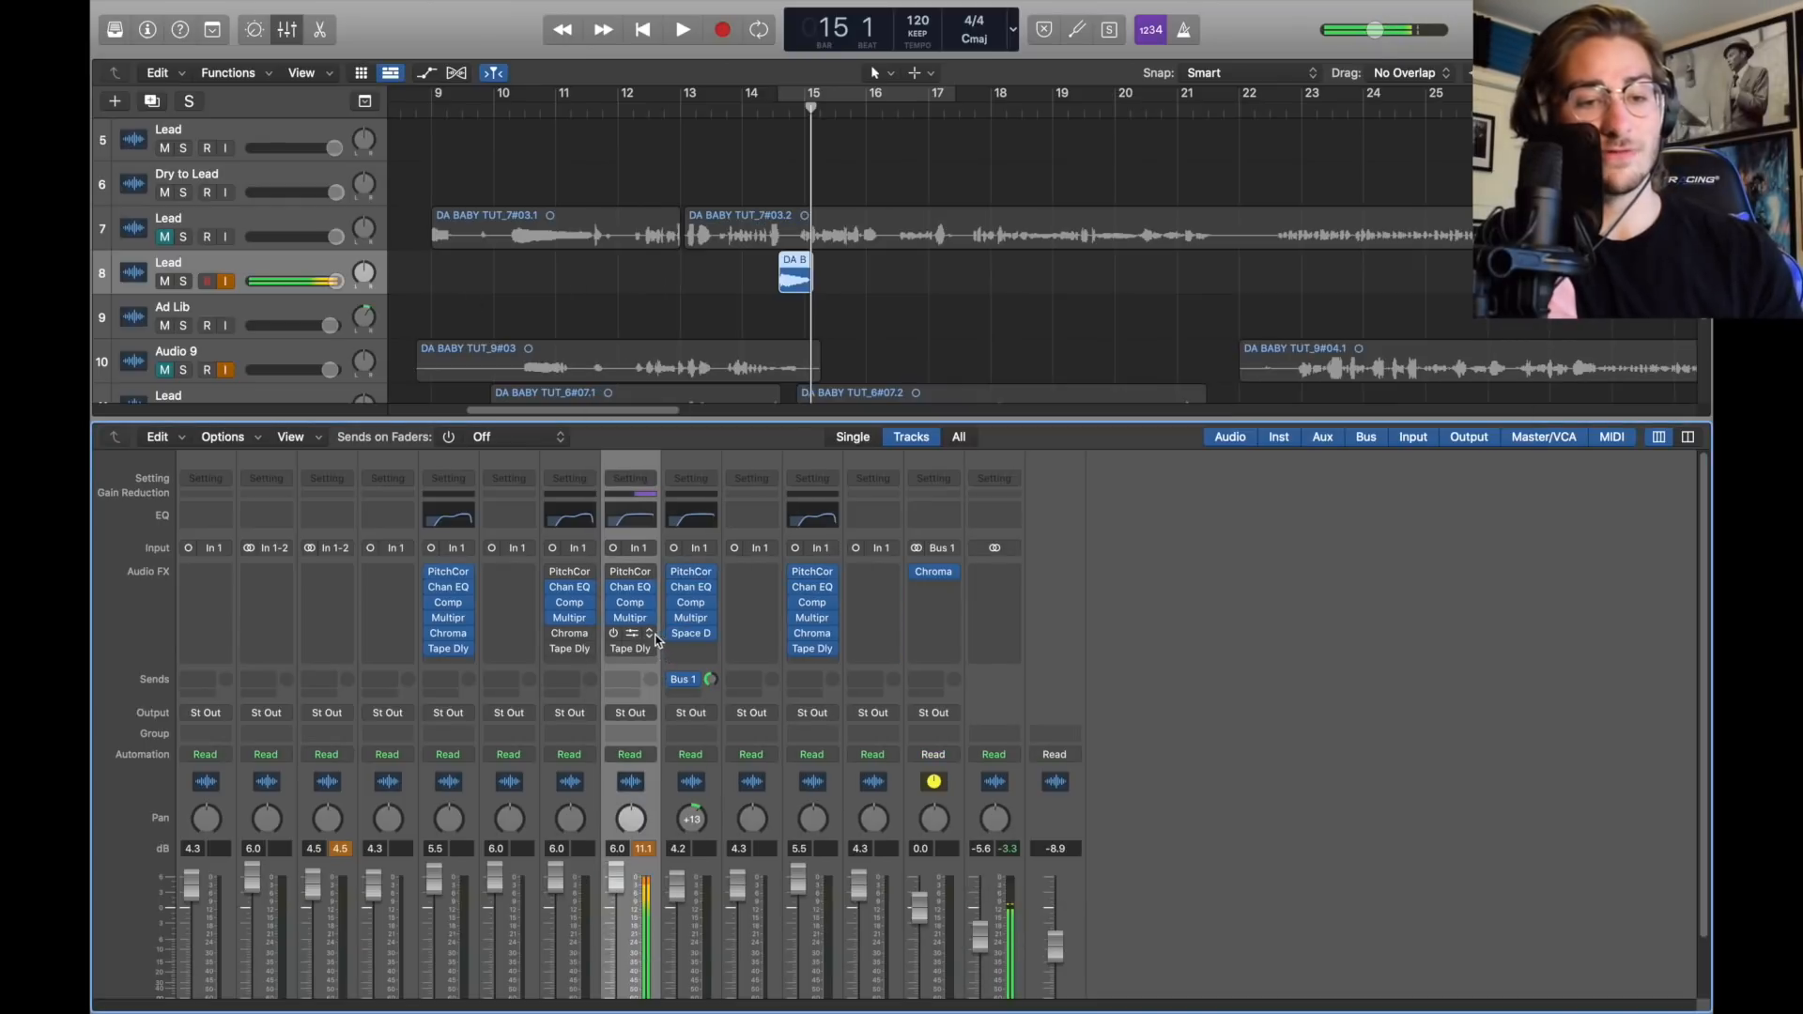
{"action": "left_click", "coordinate": [665, 634]}
{"action": "mouse_move", "coordinate": [712, 945]}
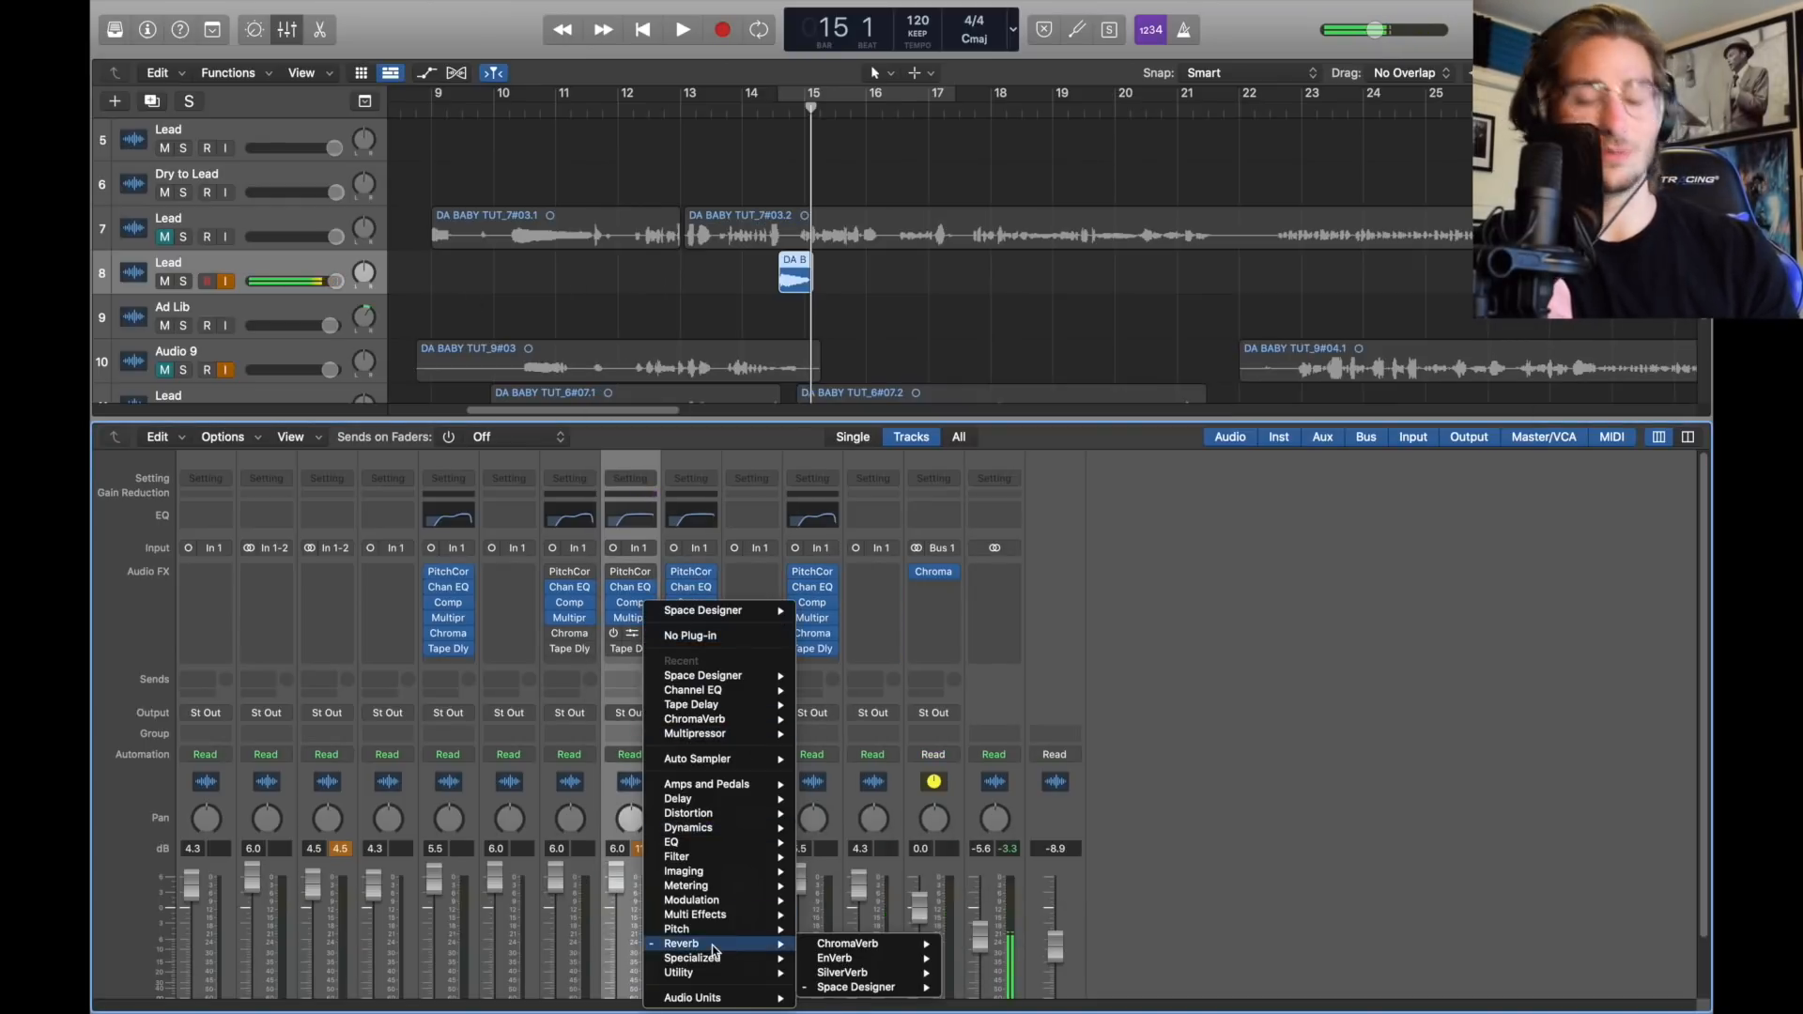
{"action": "mouse_move", "coordinate": [878, 988]}
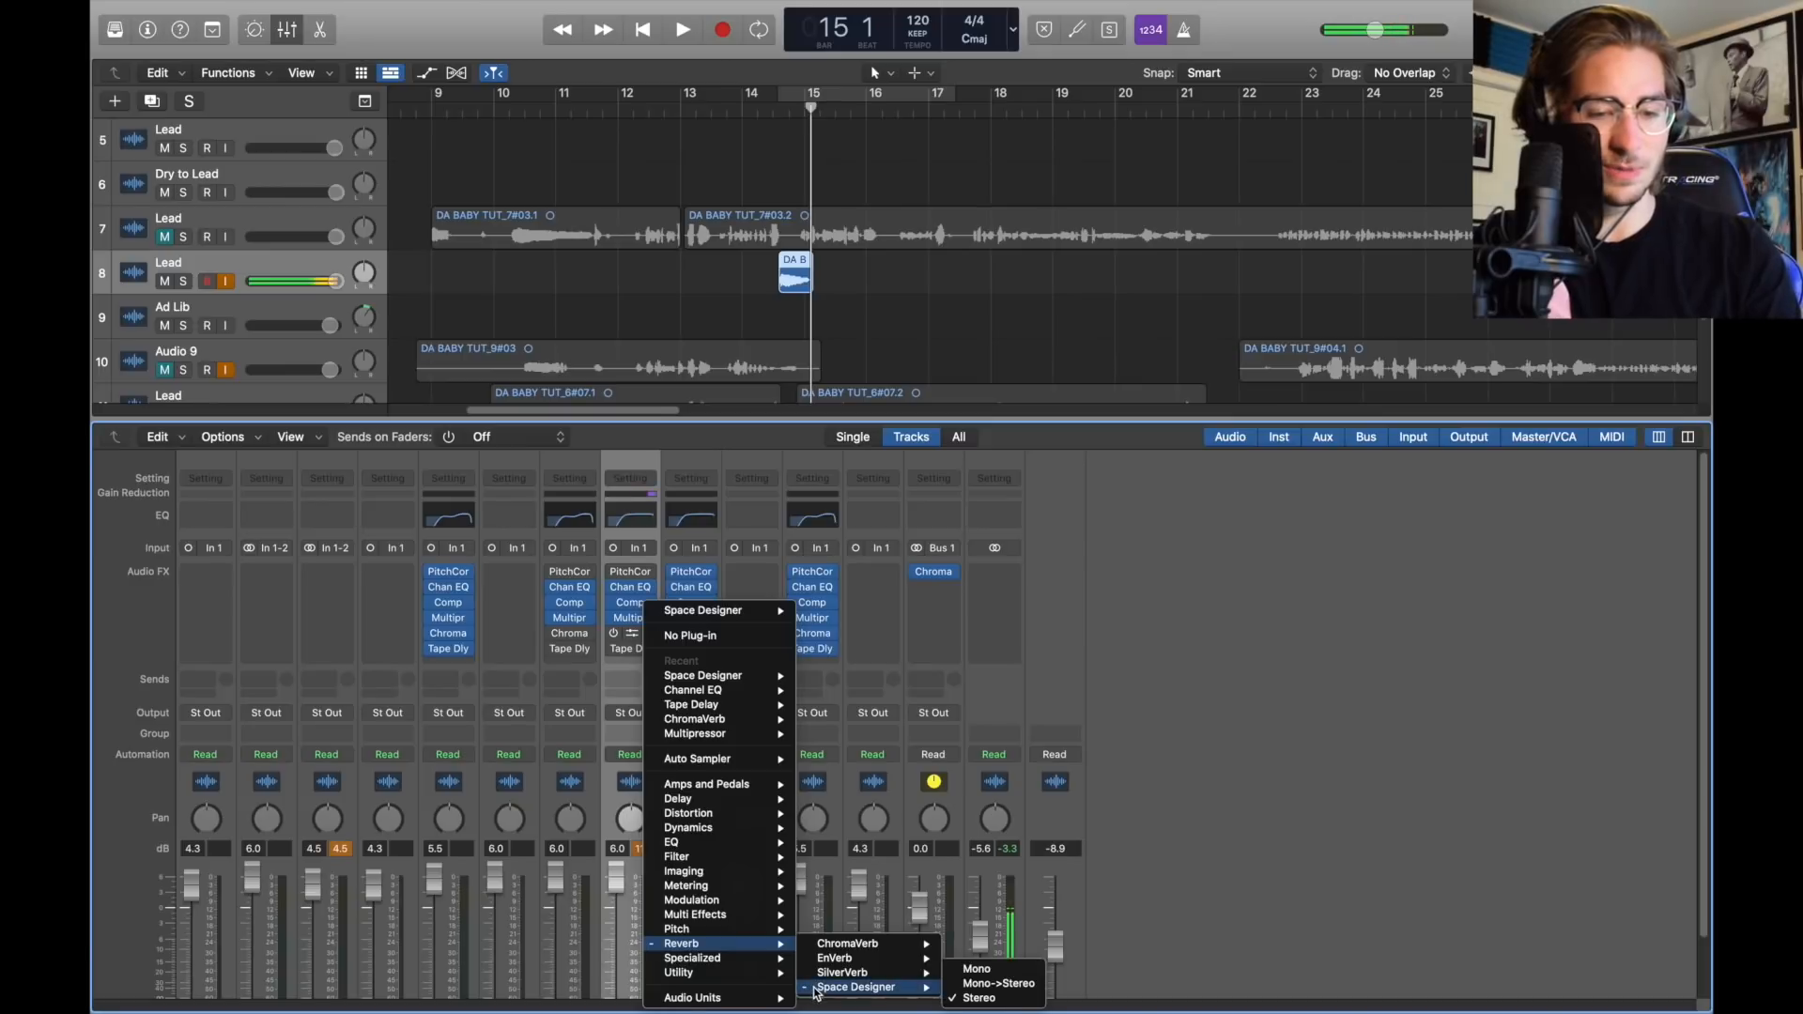
{"action": "left_click", "coordinate": [977, 998]}
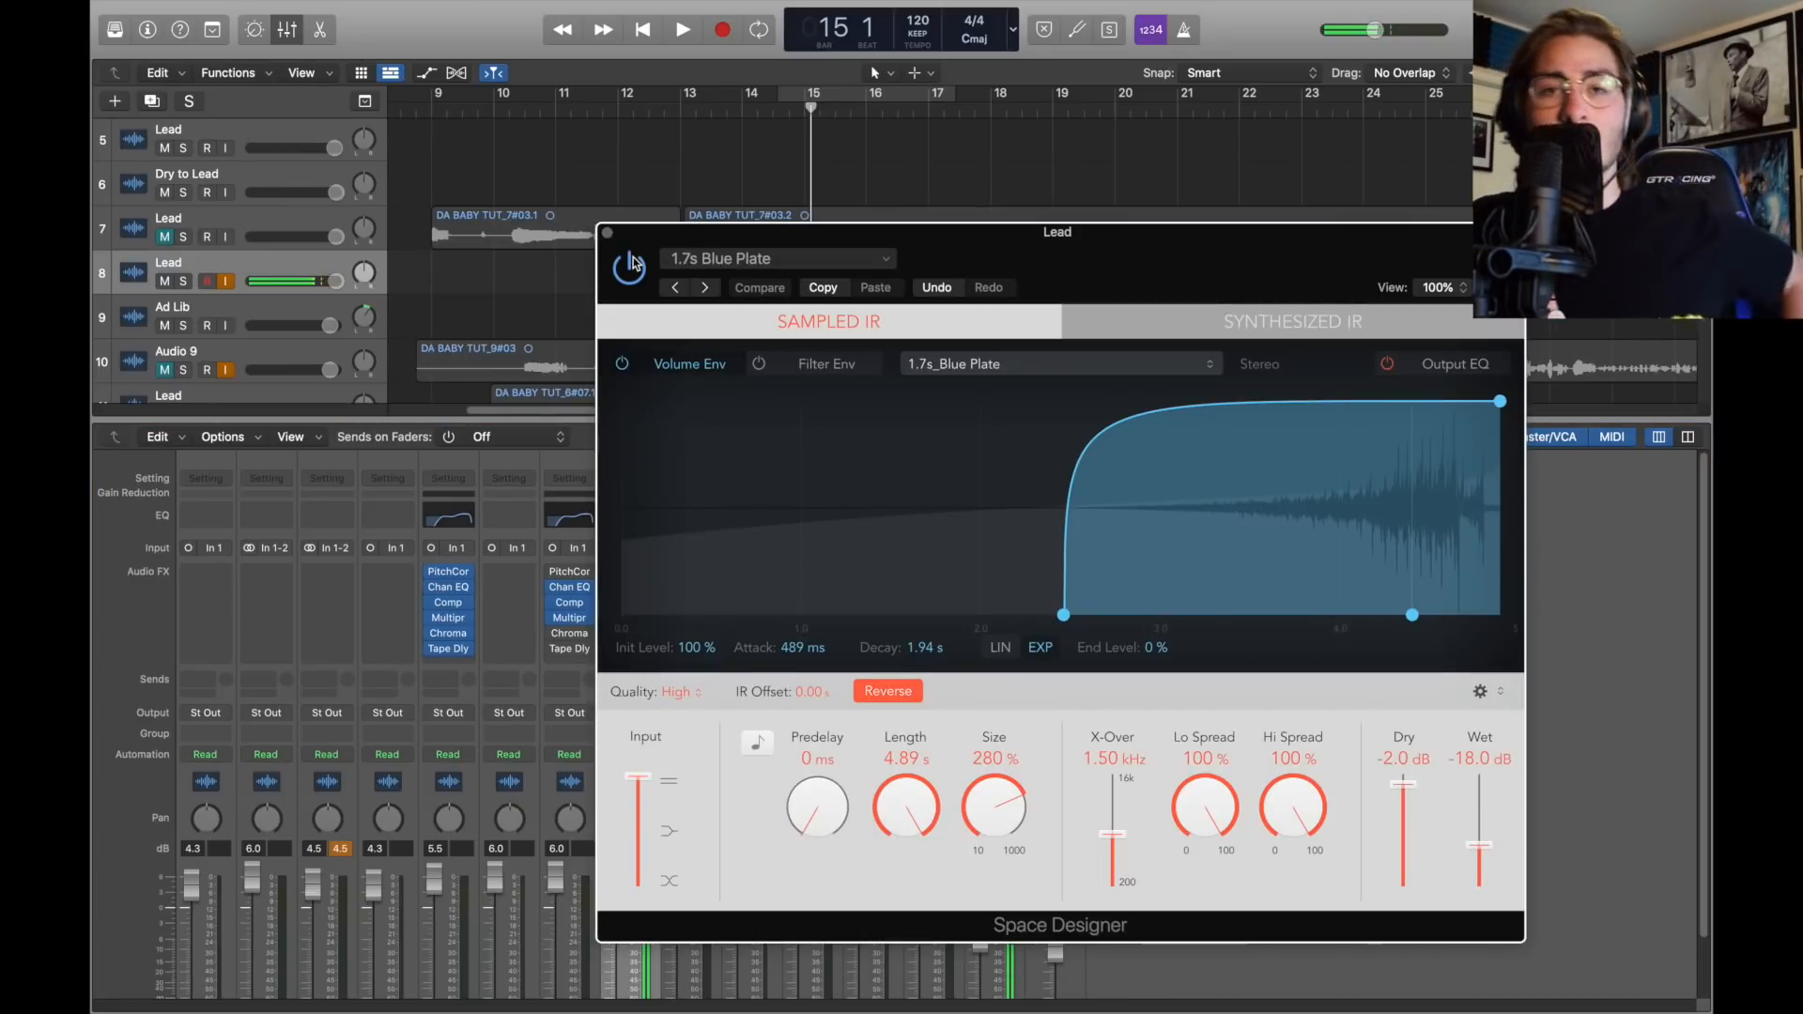
Step: Check where the 1.7s Blue Plate preset sits among Space Designer's Medium Spaces plate reverbs
{"action": "left_click", "coordinate": [752, 259]}
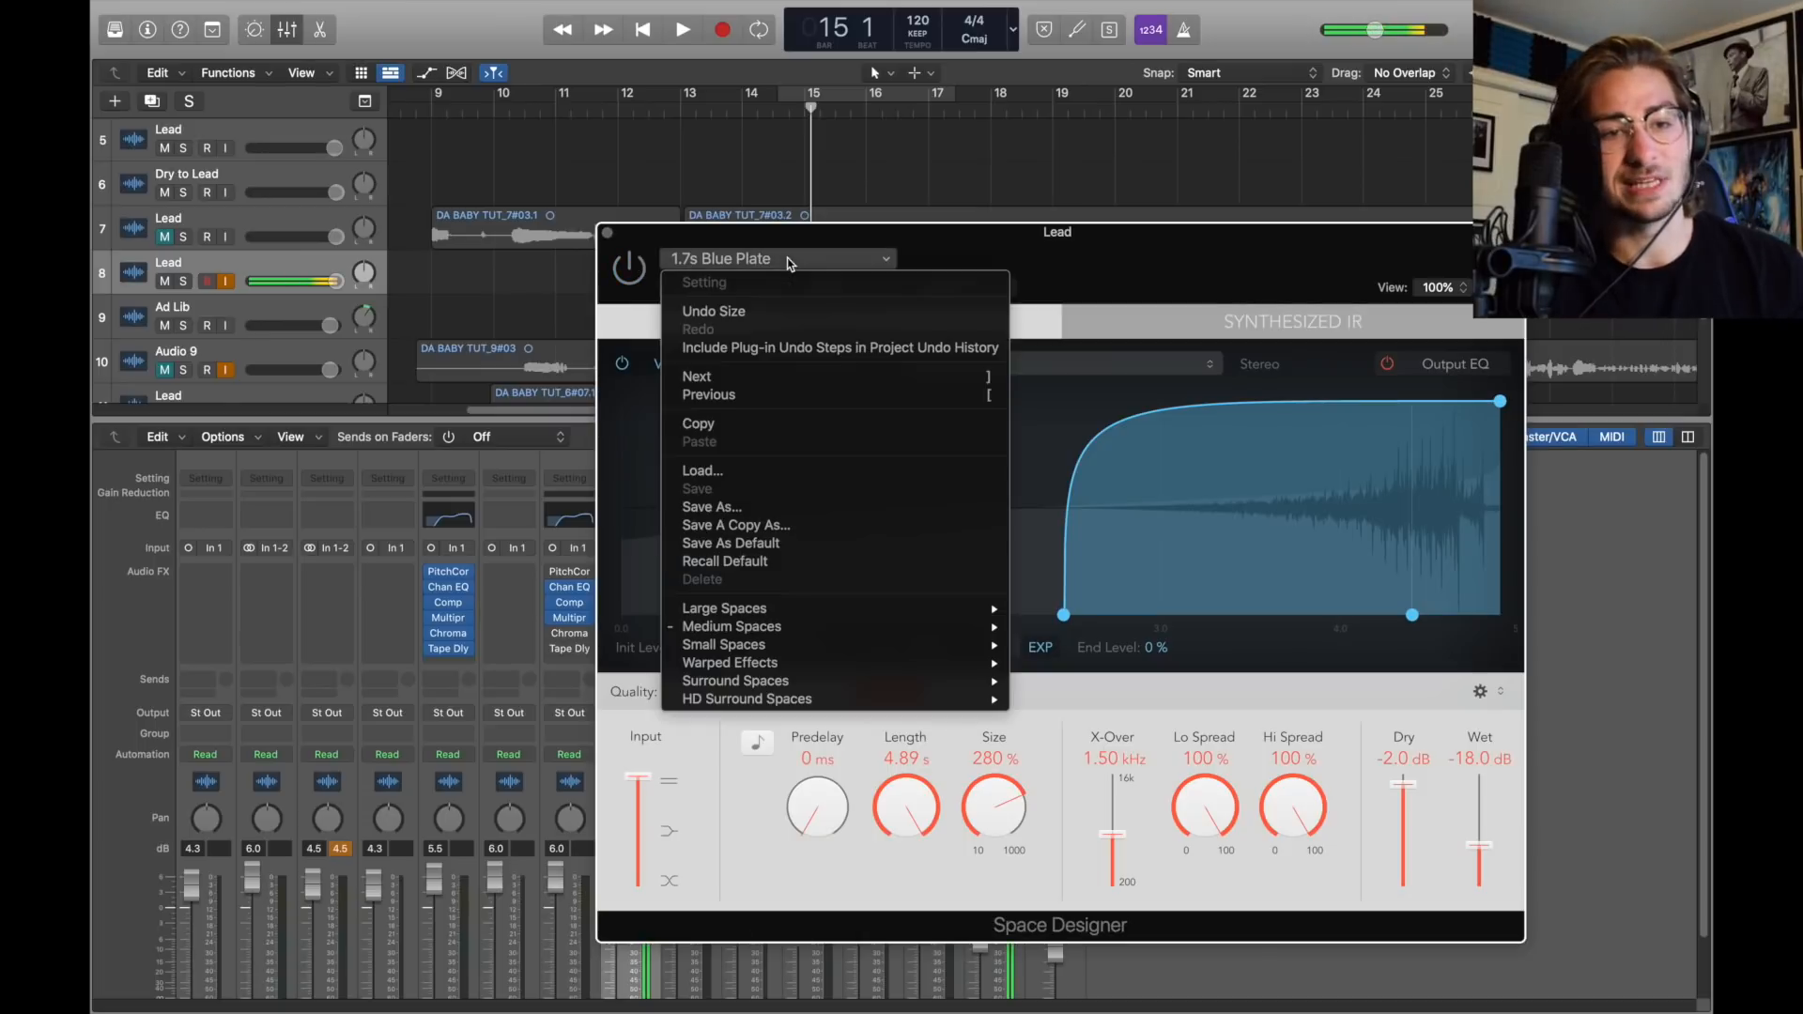
{"action": "mouse_move", "coordinate": [794, 626]}
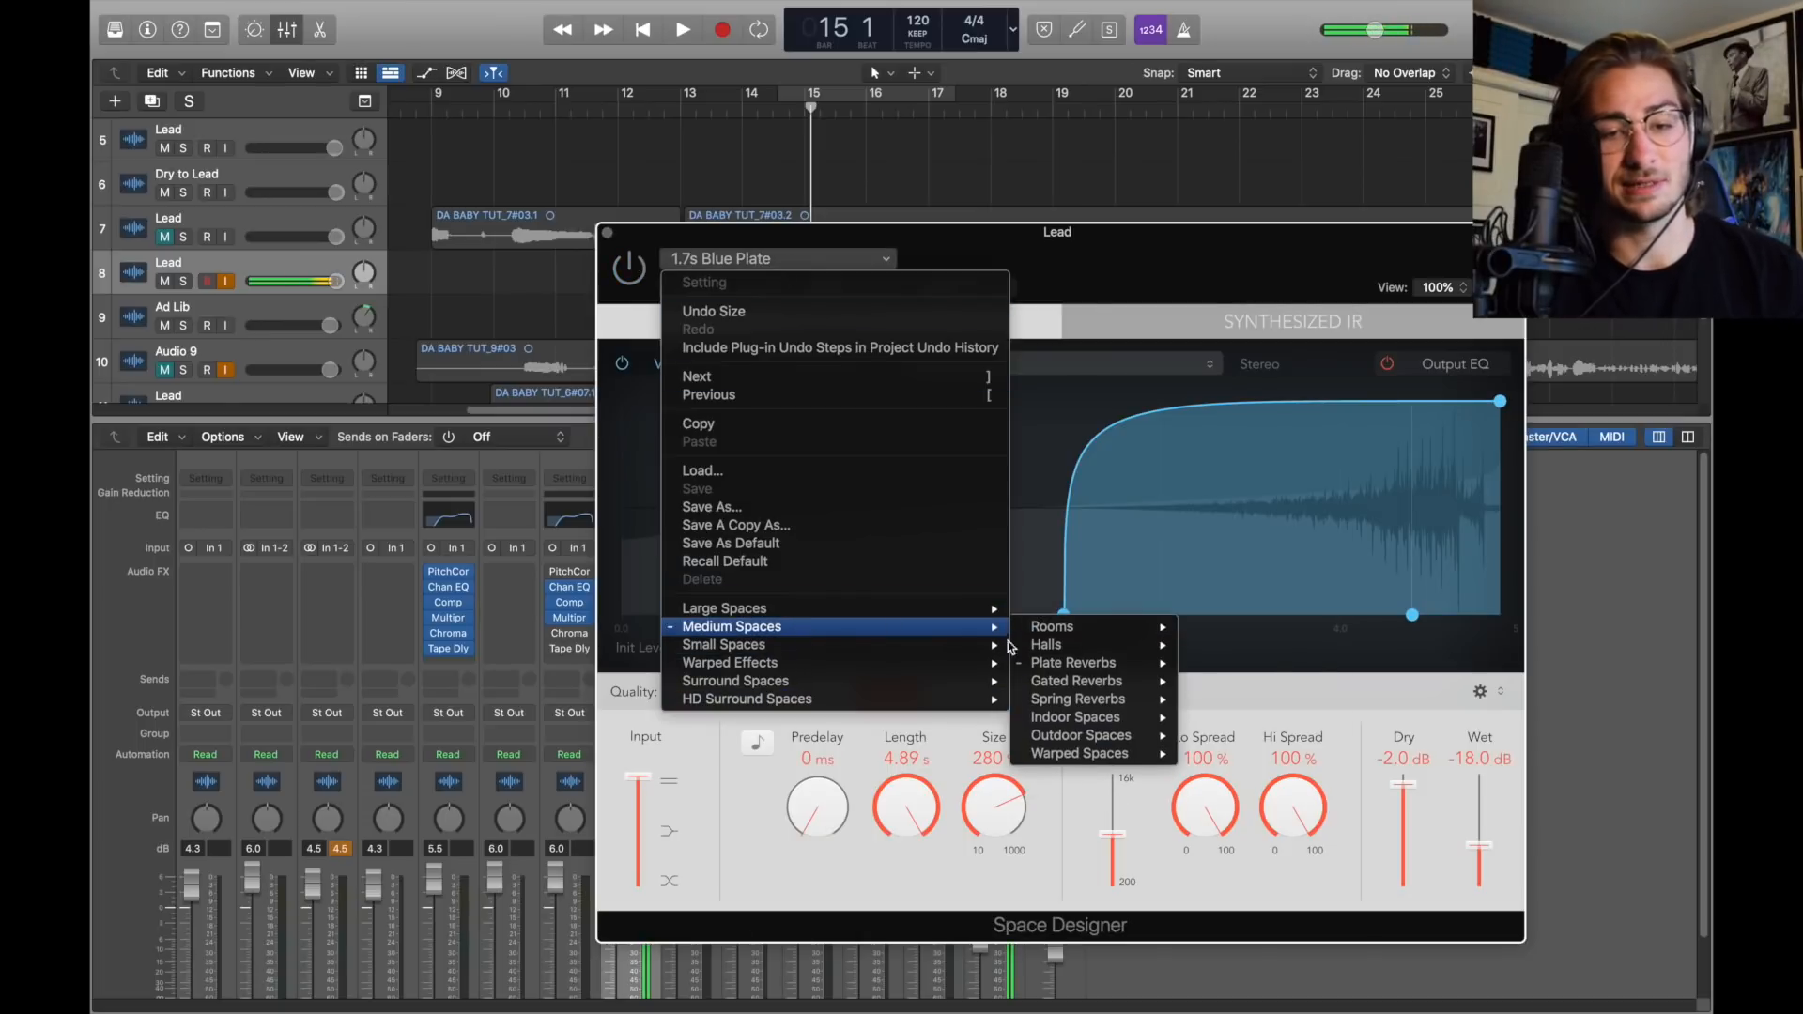
{"action": "mouse_move", "coordinate": [1080, 663]}
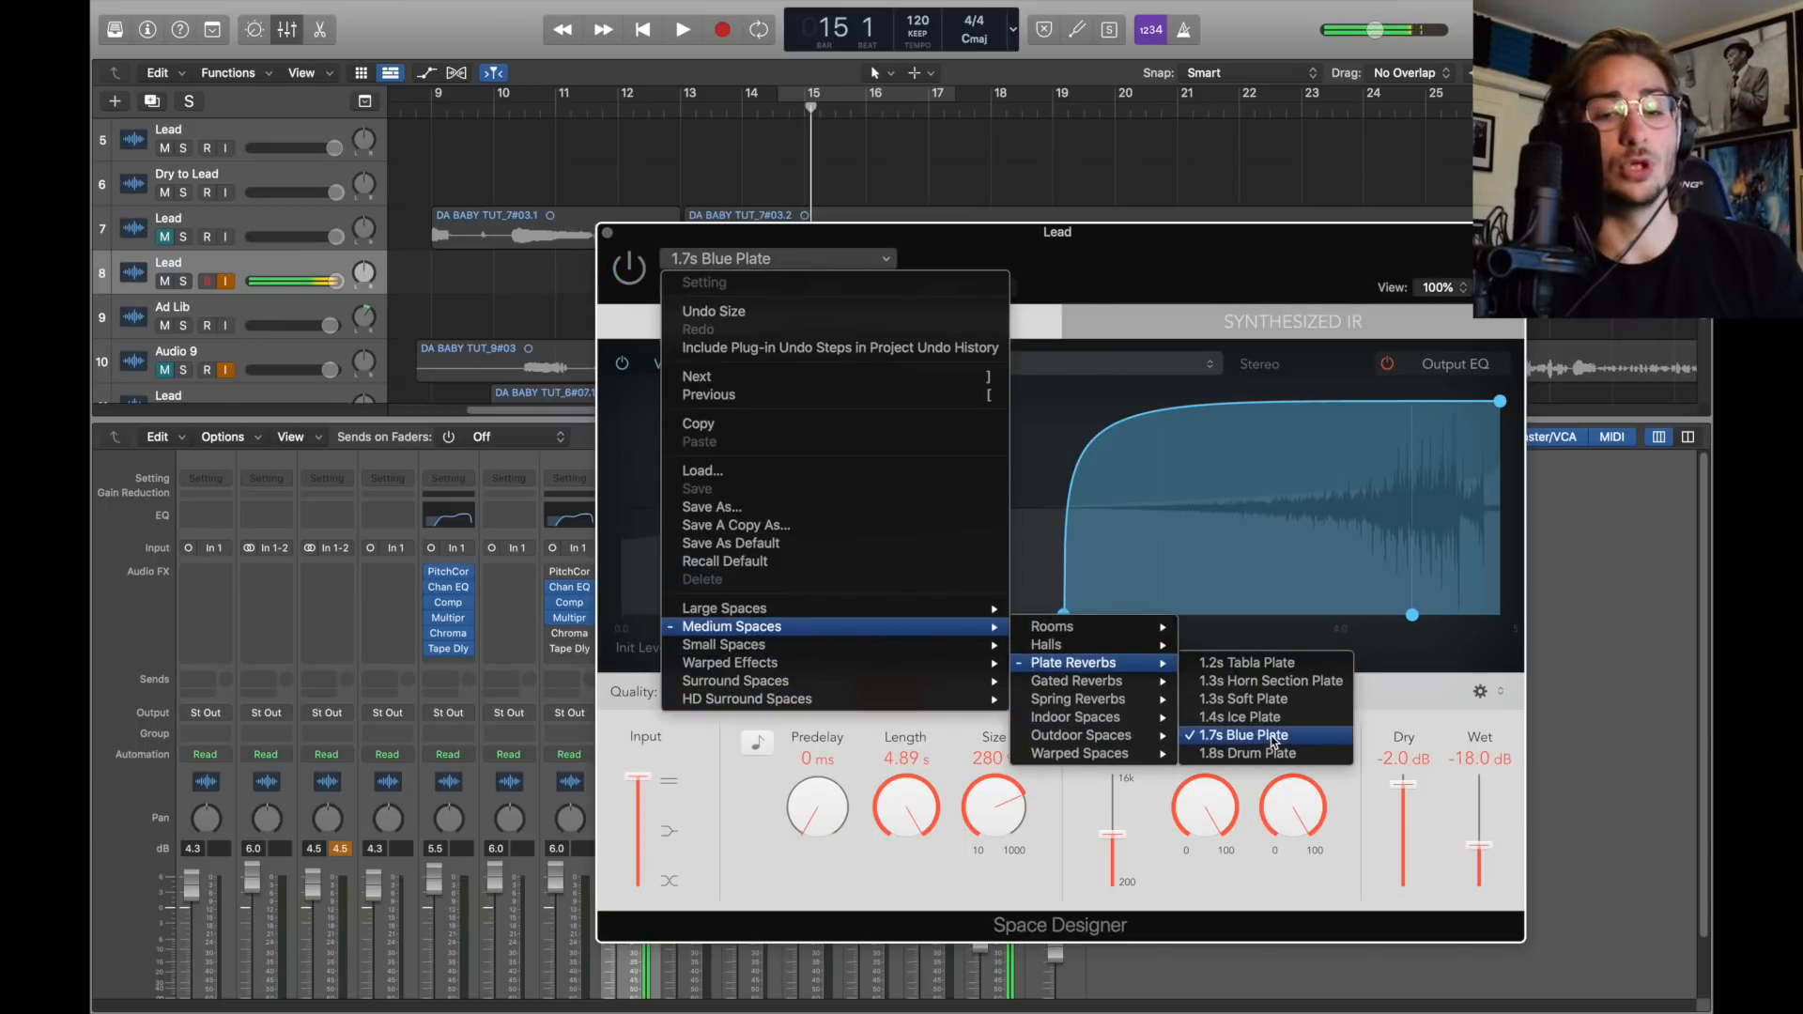
{"action": "key", "text": "Escape"}
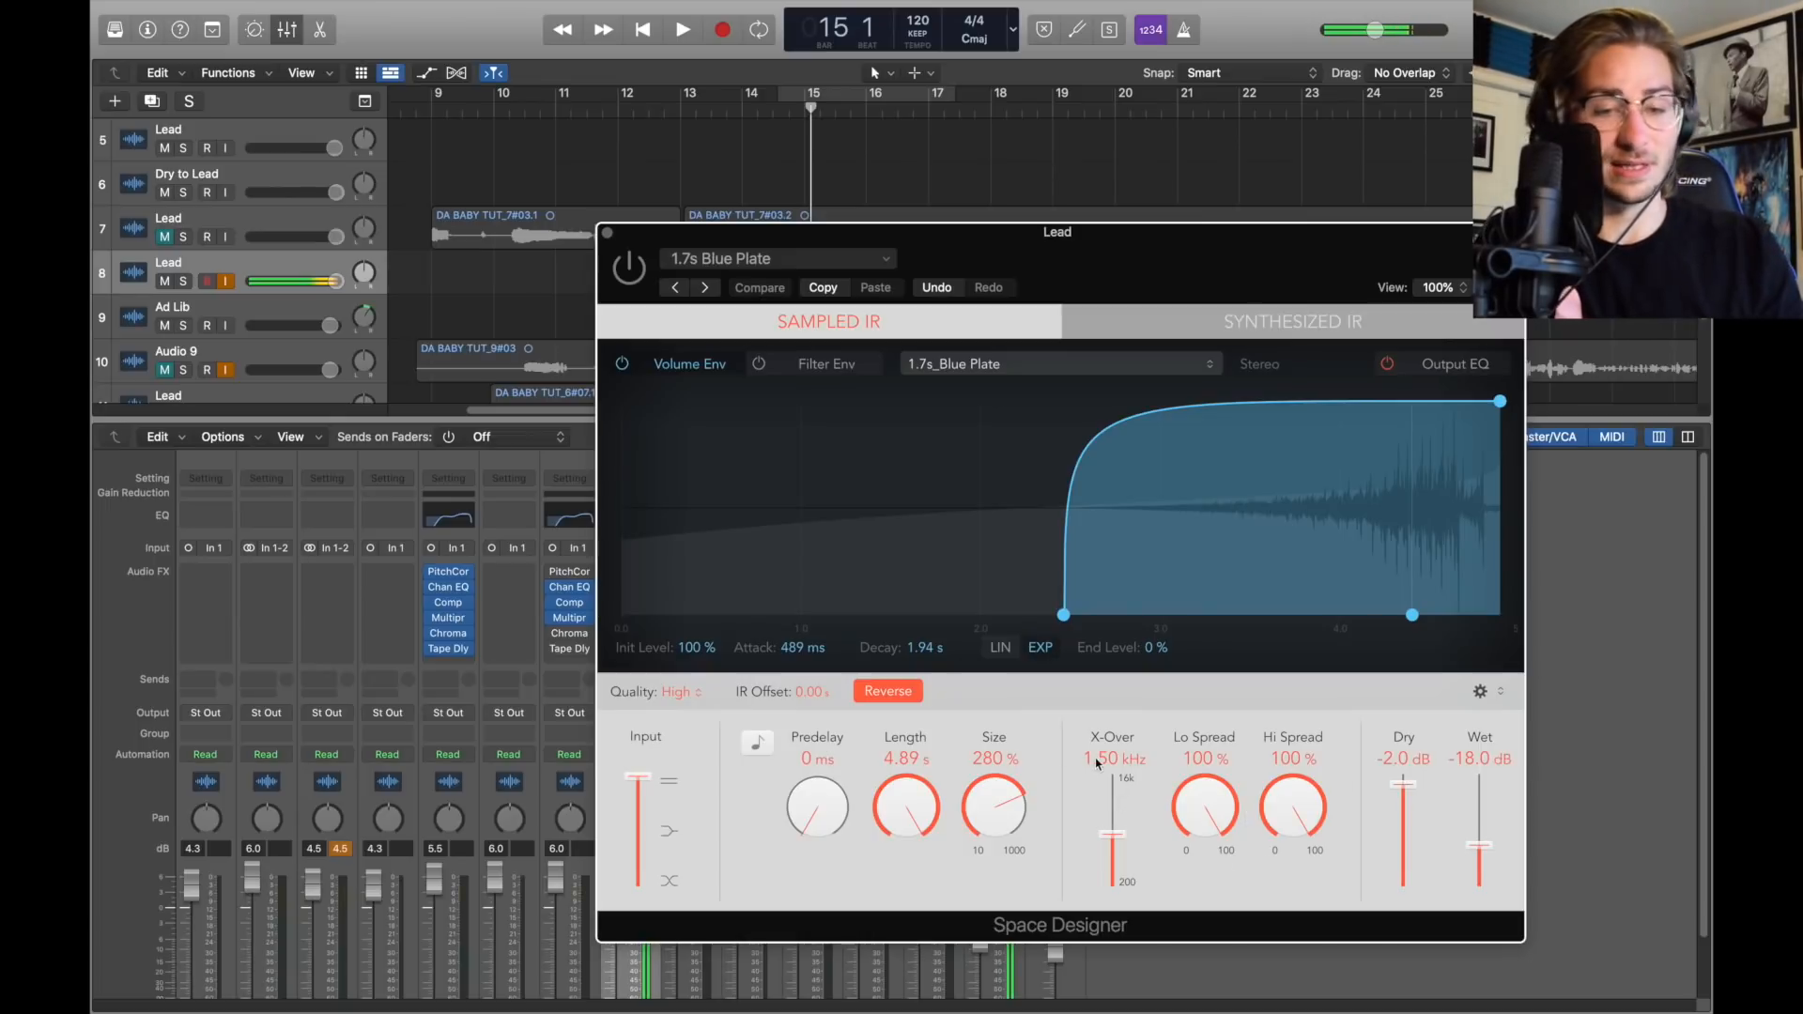
Step: Compare the impulse response with and without Reverse, leave Reverse on, and set the volume envelope's decay to 1.97 s
{"action": "left_click", "coordinate": [880, 692]}
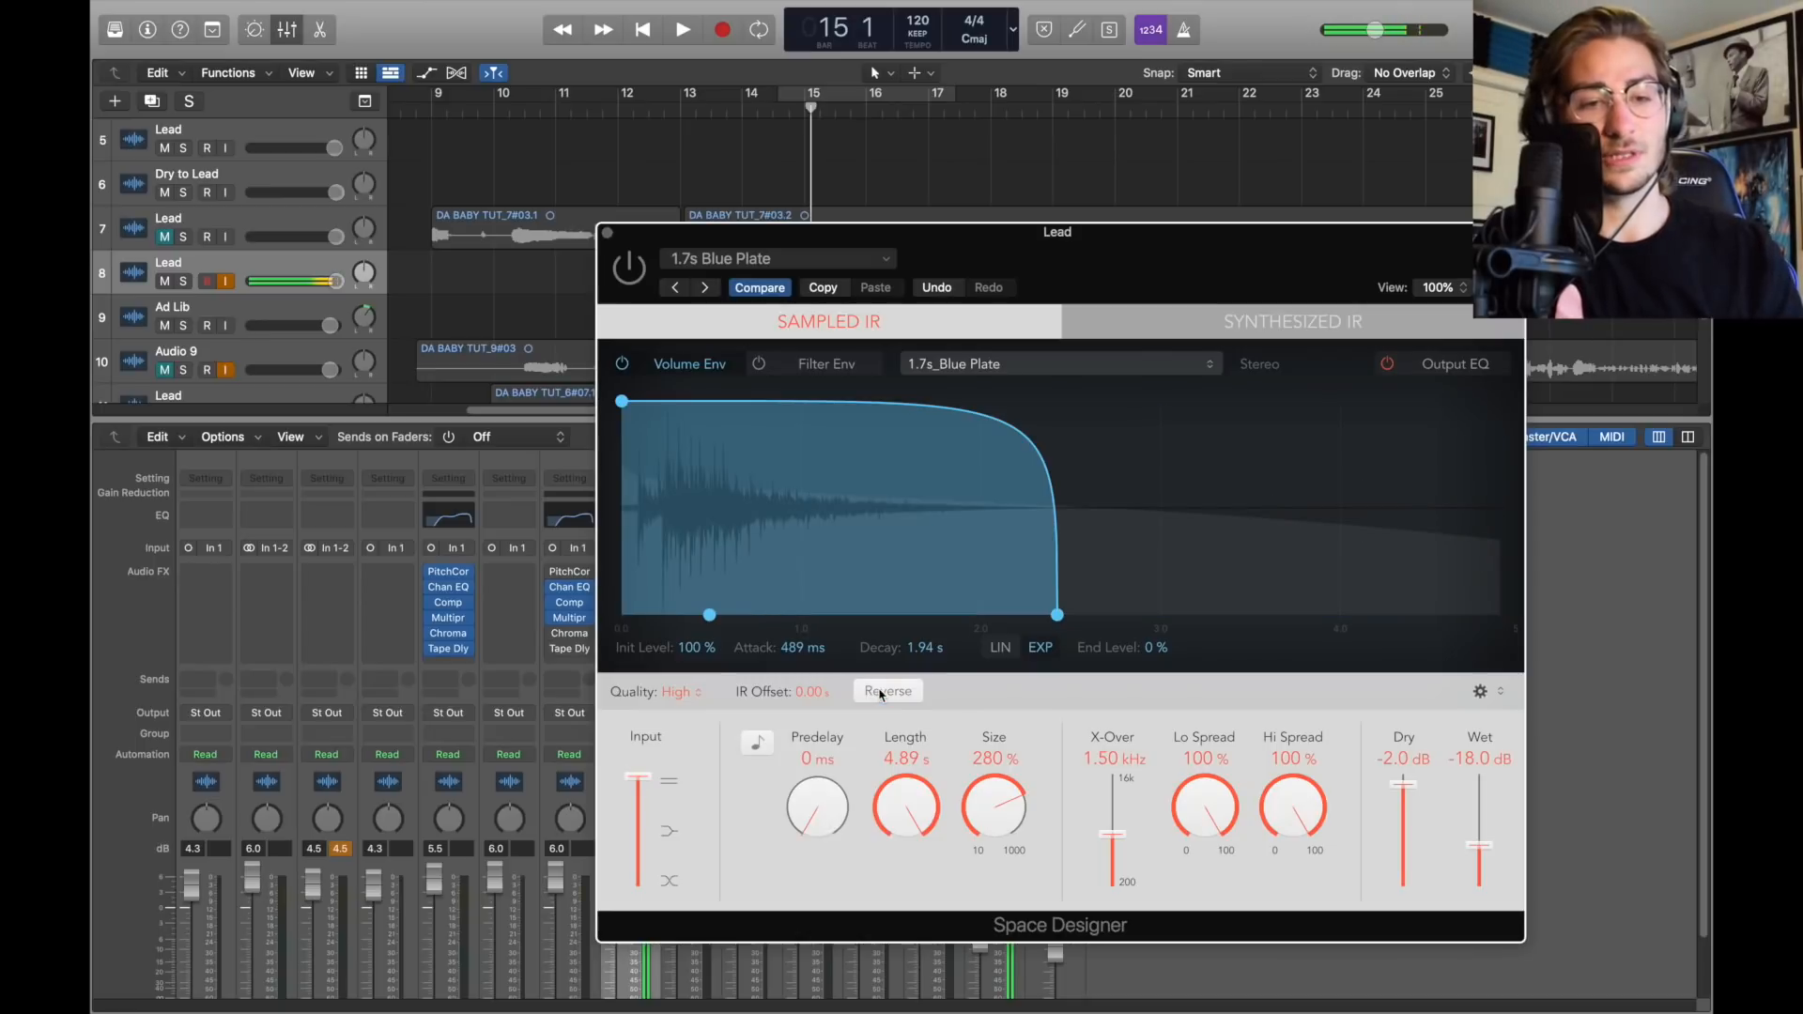
{"action": "left_click", "coordinate": [881, 692]}
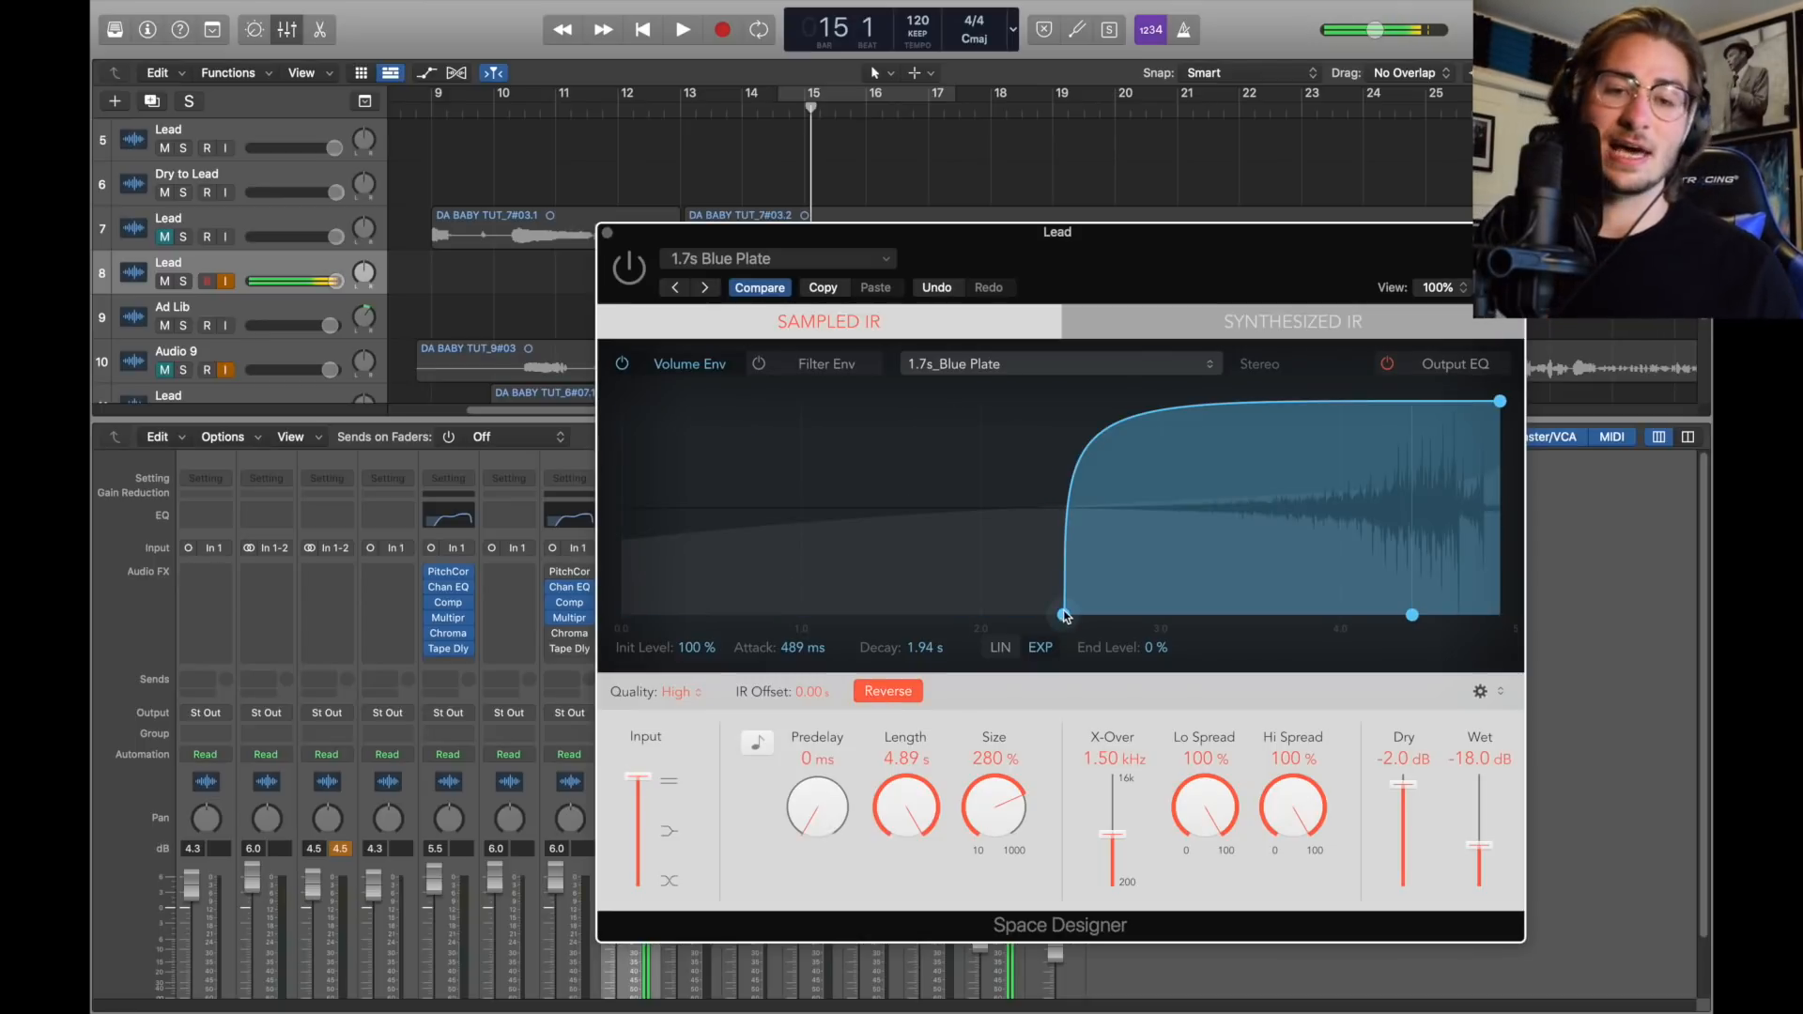
{"action": "left_click_drag", "start_coordinate": [1064, 615], "coordinate": [650, 620]}
{"action": "left_click_drag", "start_coordinate": [654, 702], "coordinate": [1064, 617]}
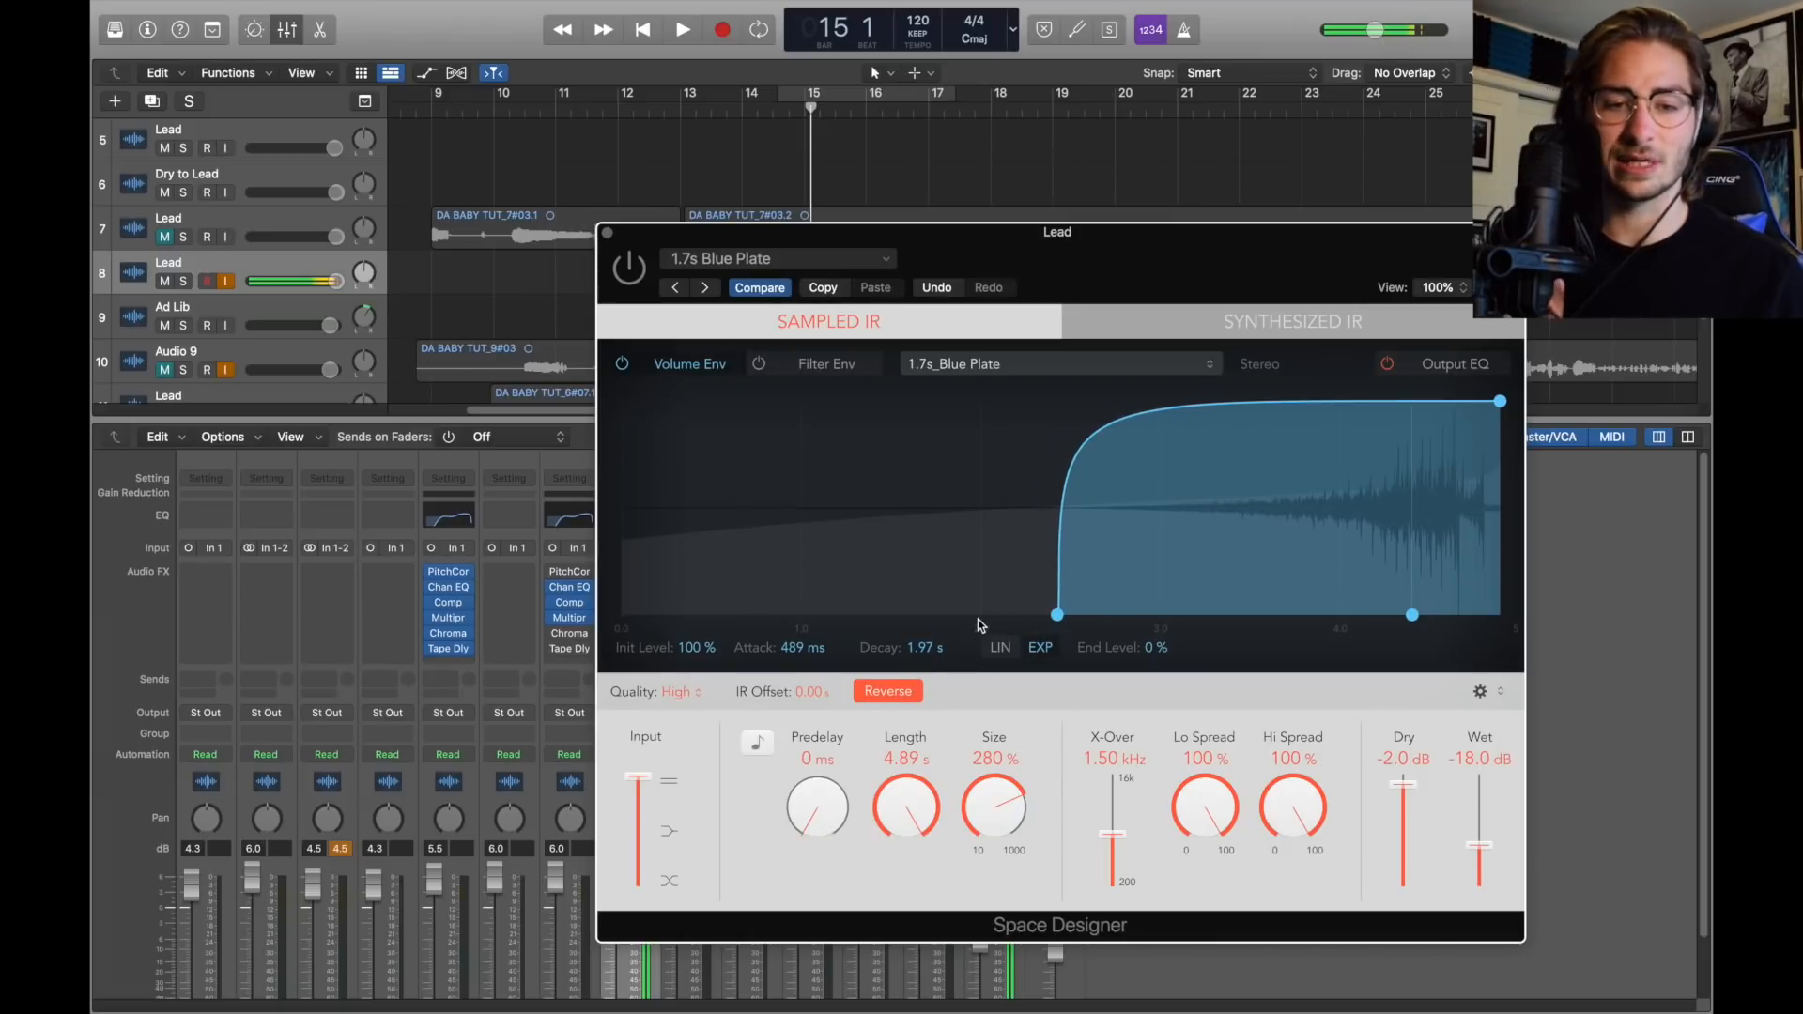
Step: Switch off Space Designer's Output EQ and close the plug-in window
{"action": "left_click", "coordinate": [1475, 367]}
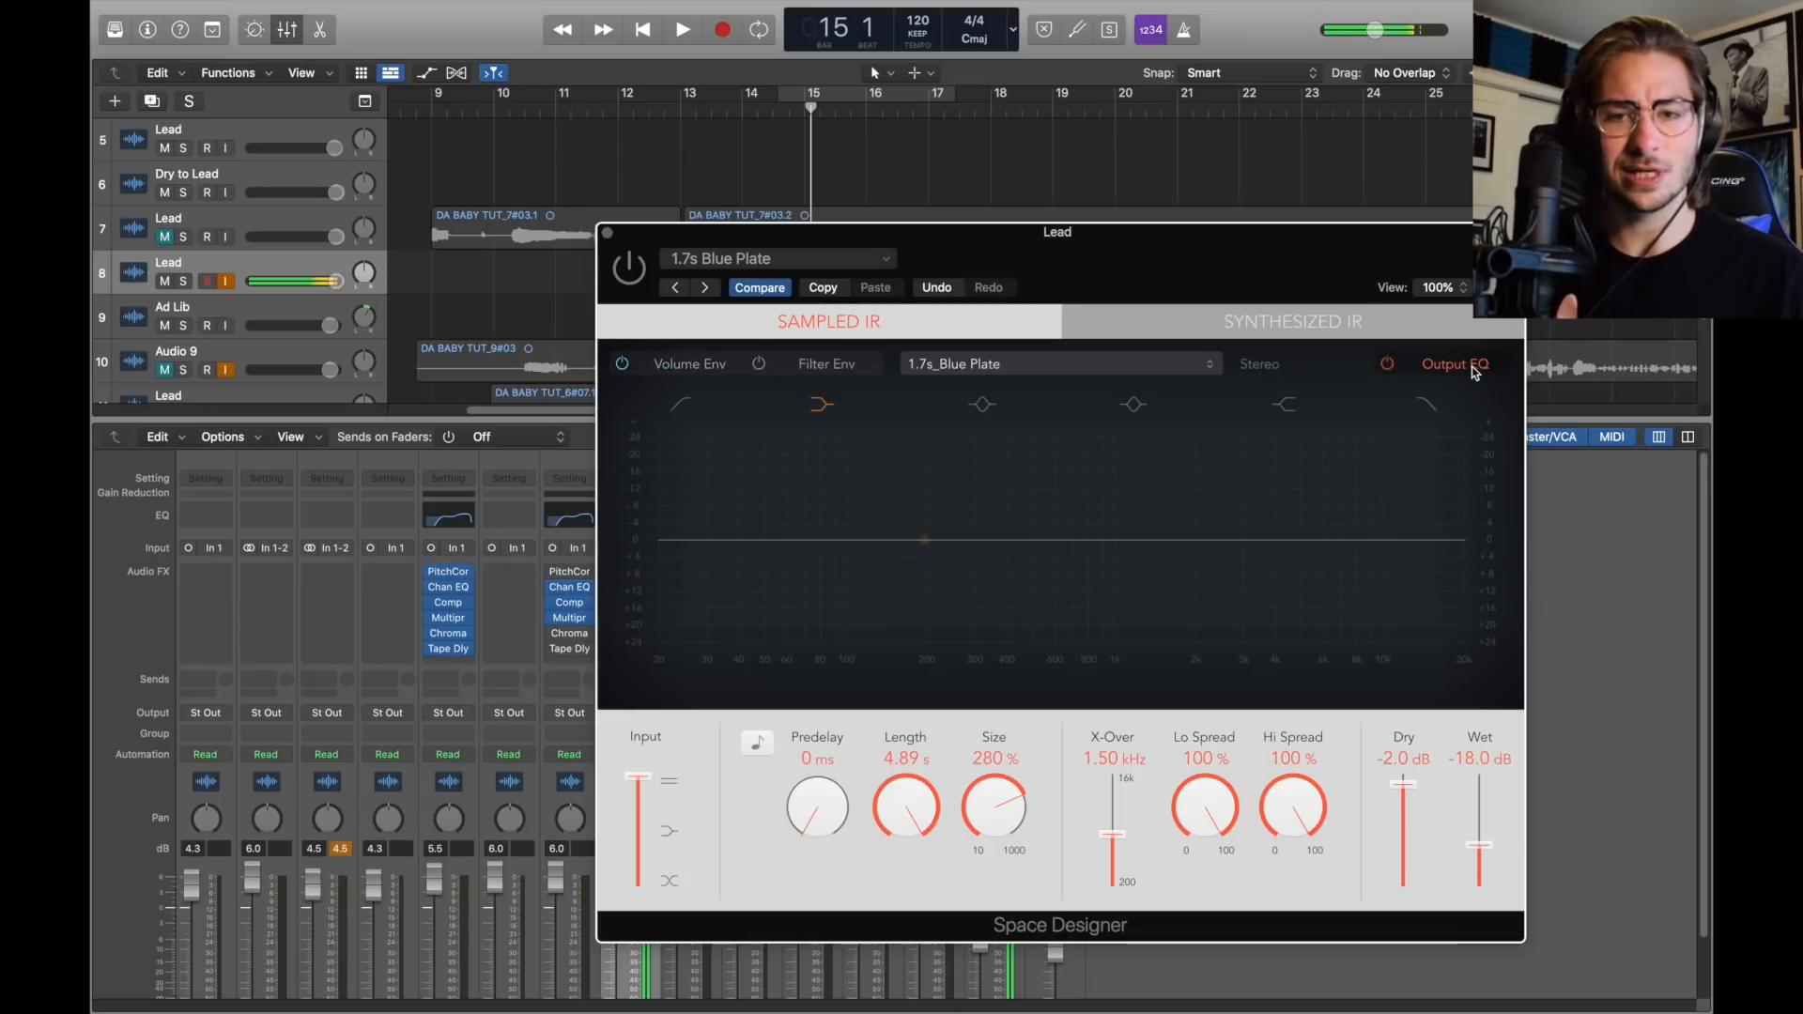
{"action": "left_click", "coordinate": [1421, 373]}
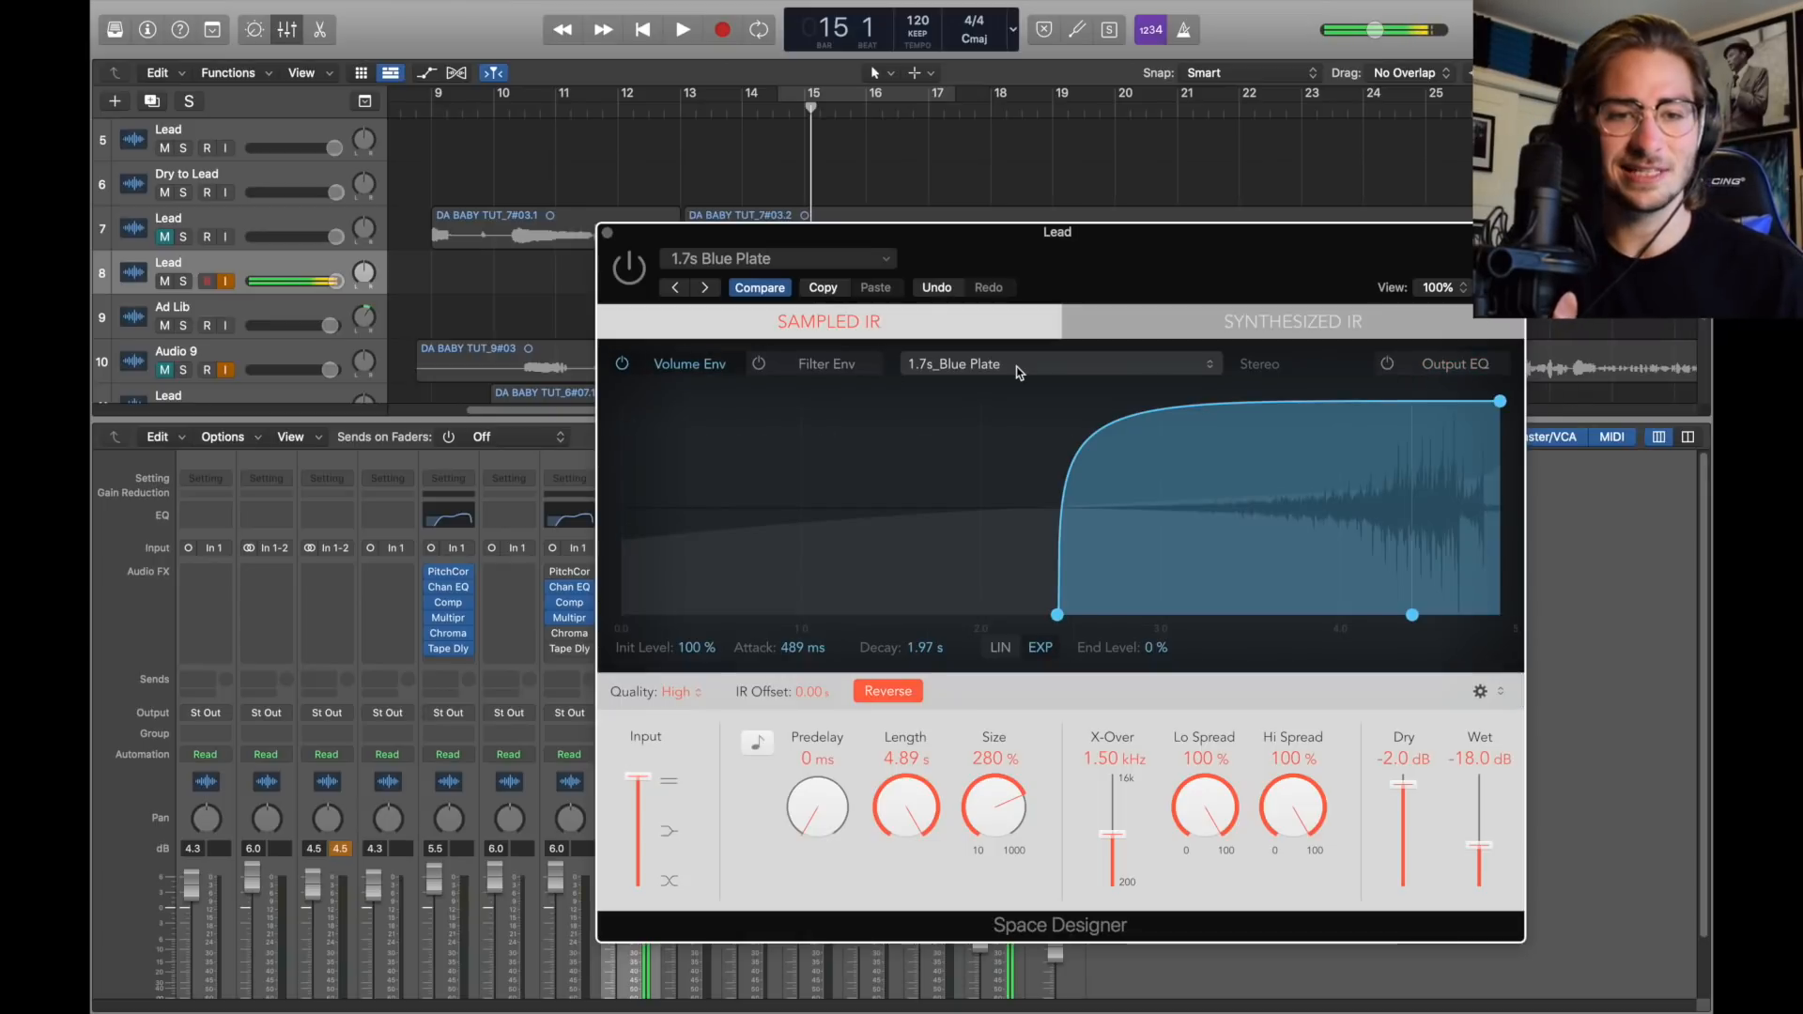
{"action": "left_click", "coordinate": [608, 232]}
Step: Remove the Tape Delay from the duplicated Lead track and audition the ad-lib clip from just after bar 14
{"action": "left_click", "coordinate": [650, 649]}
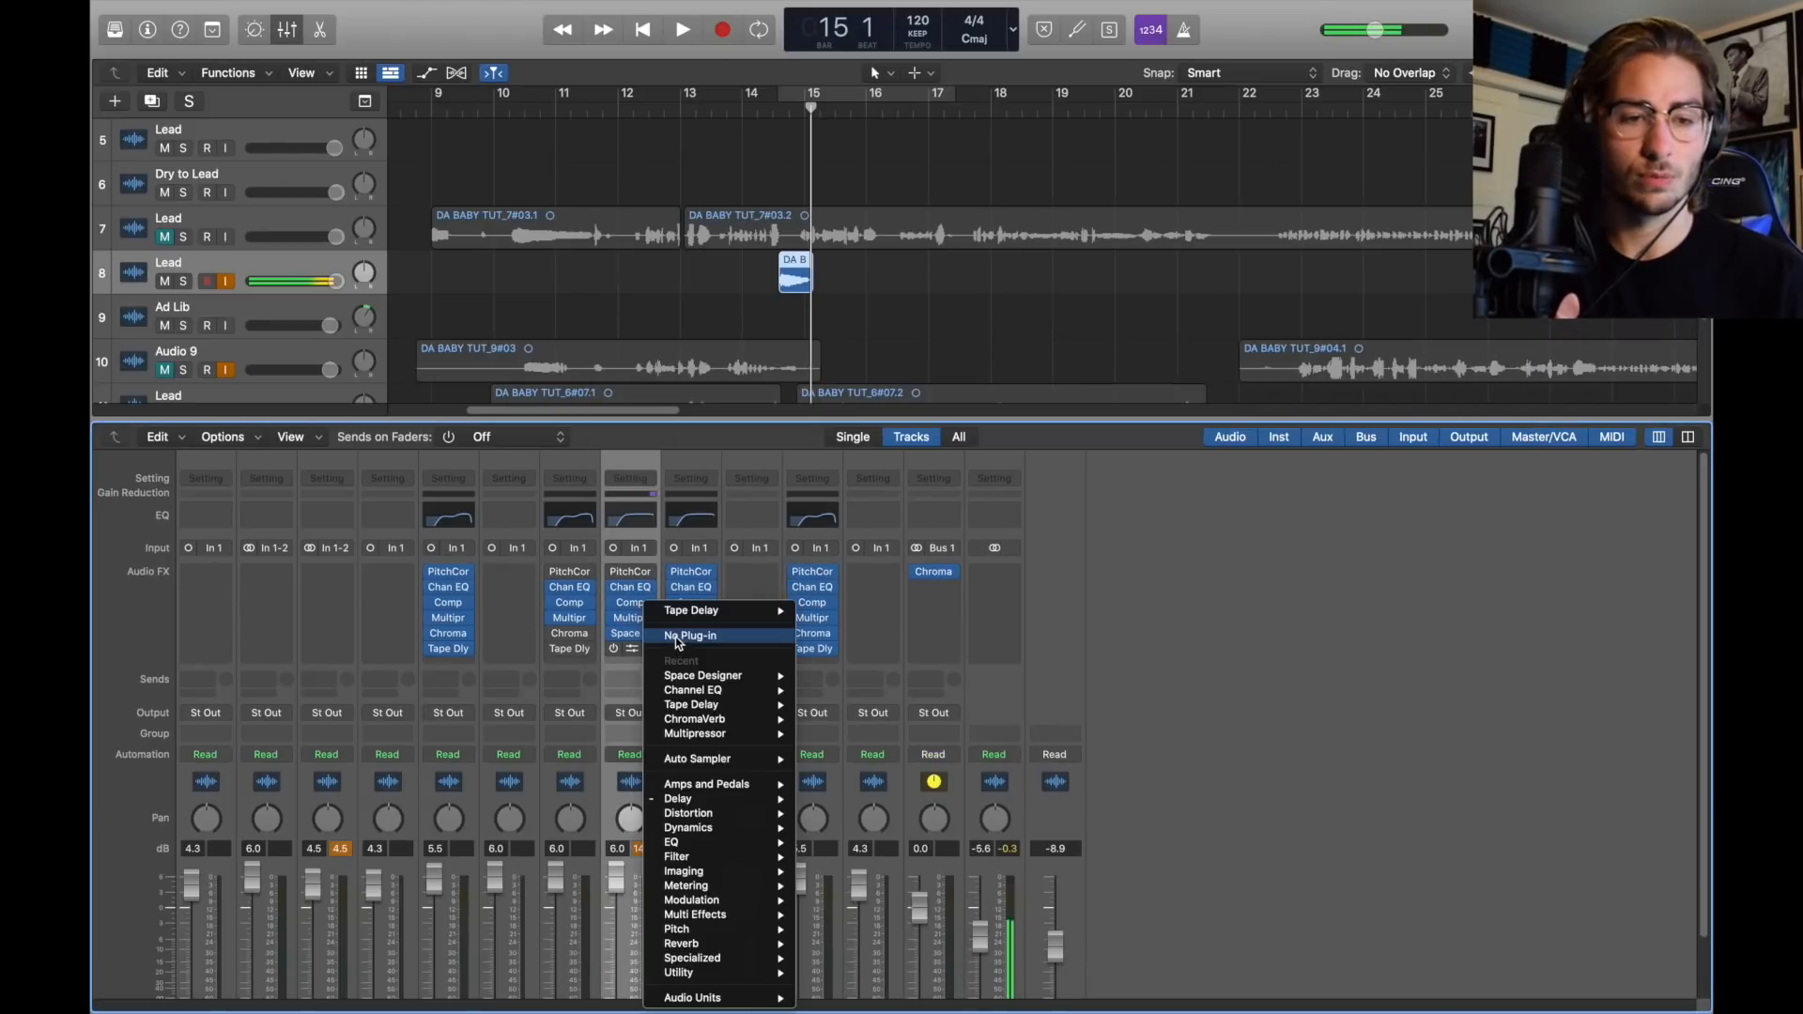
{"action": "left_click", "coordinate": [674, 635]}
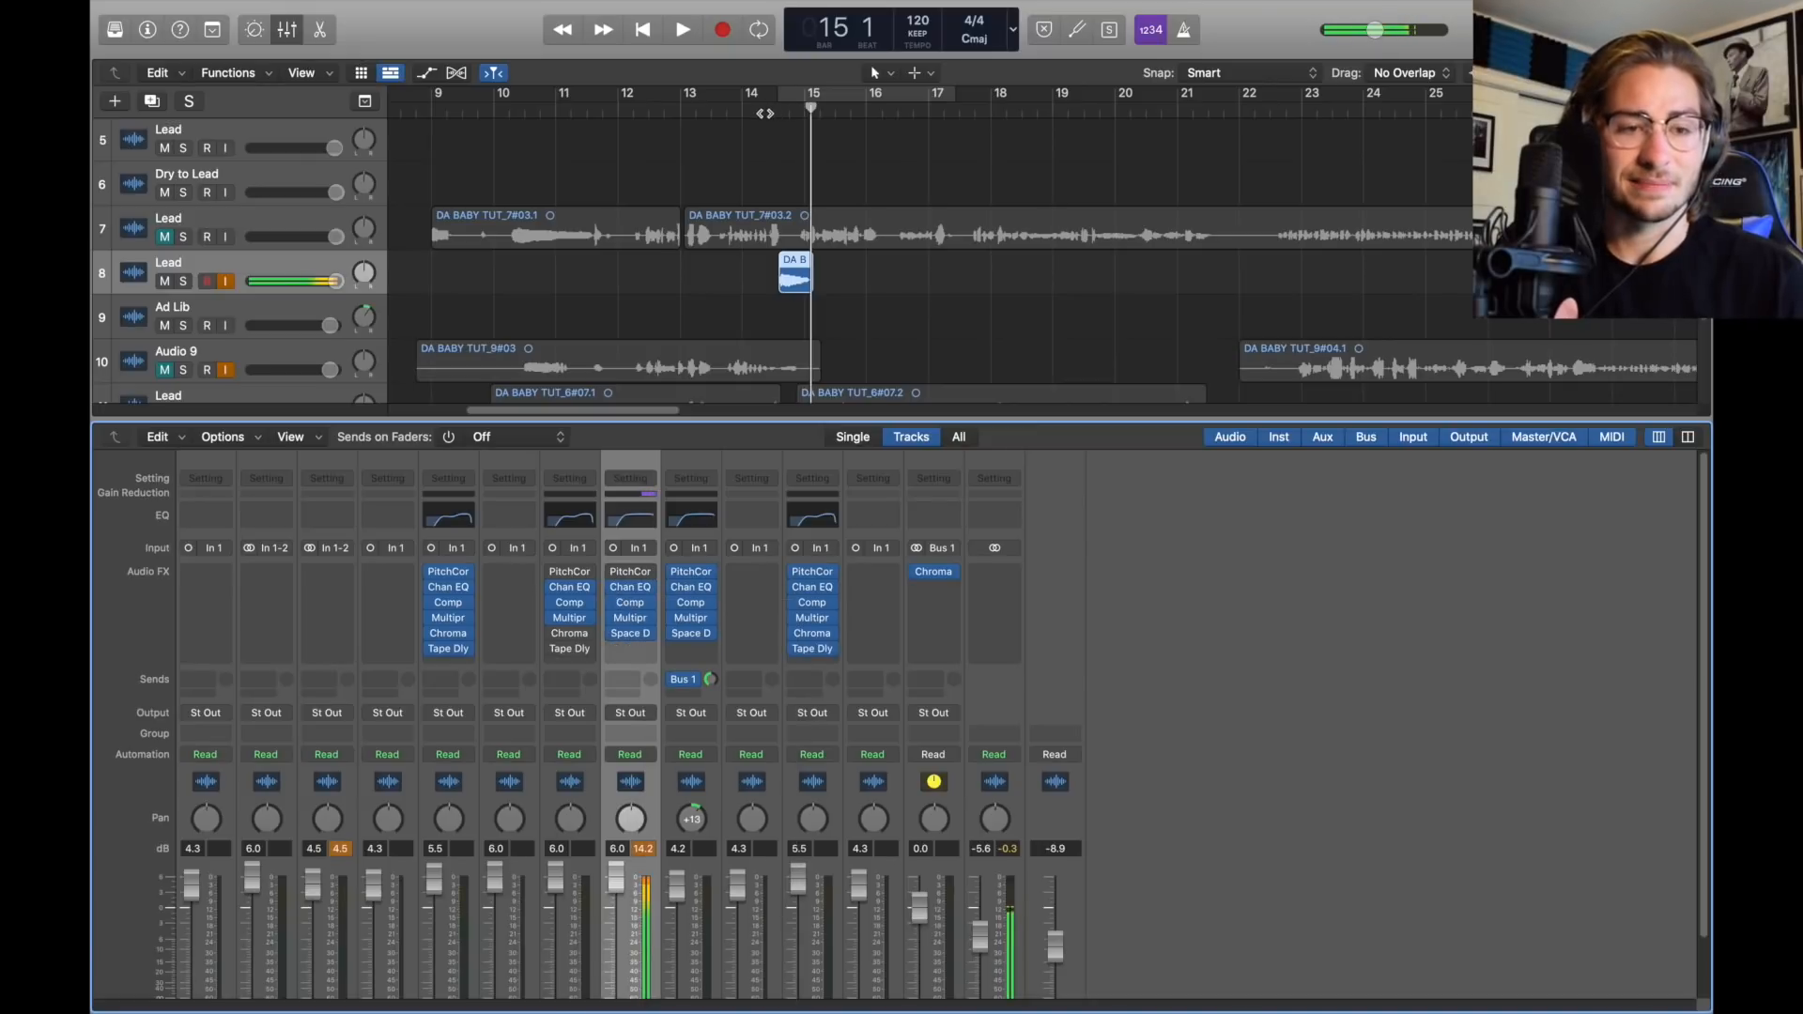
{"action": "left_click", "coordinate": [762, 112]}
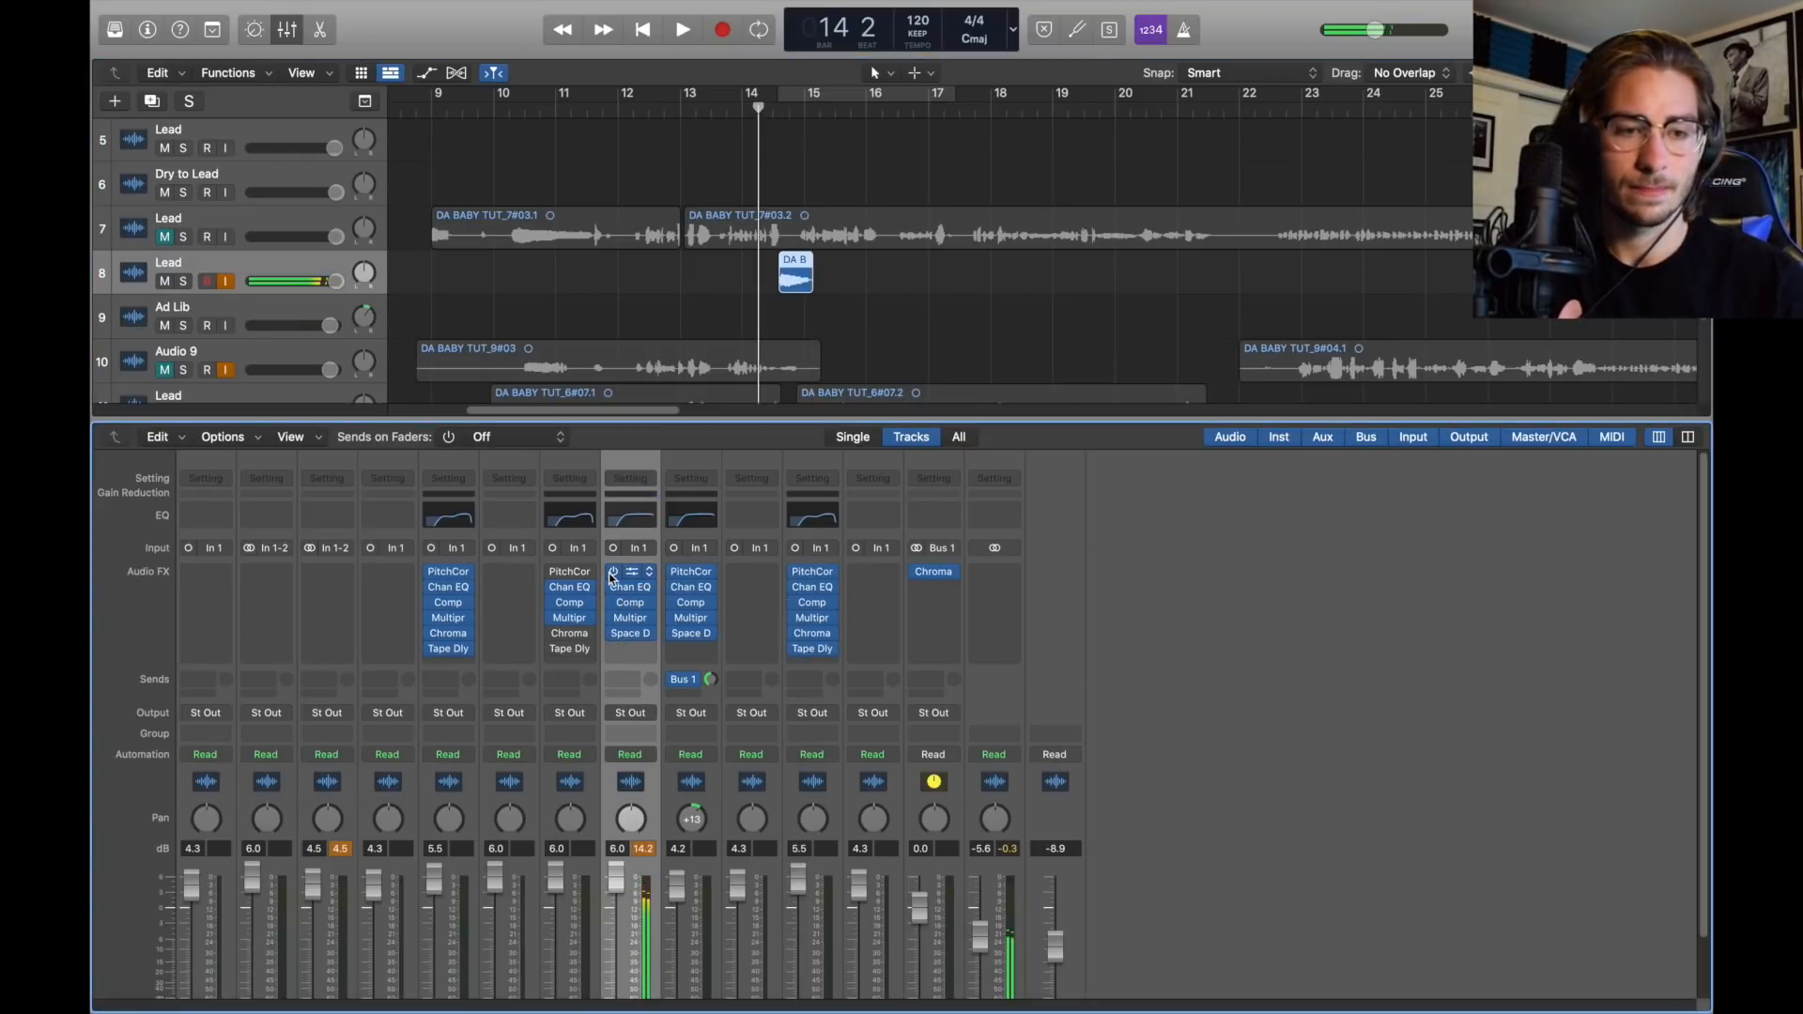
{"action": "key", "text": "space"}
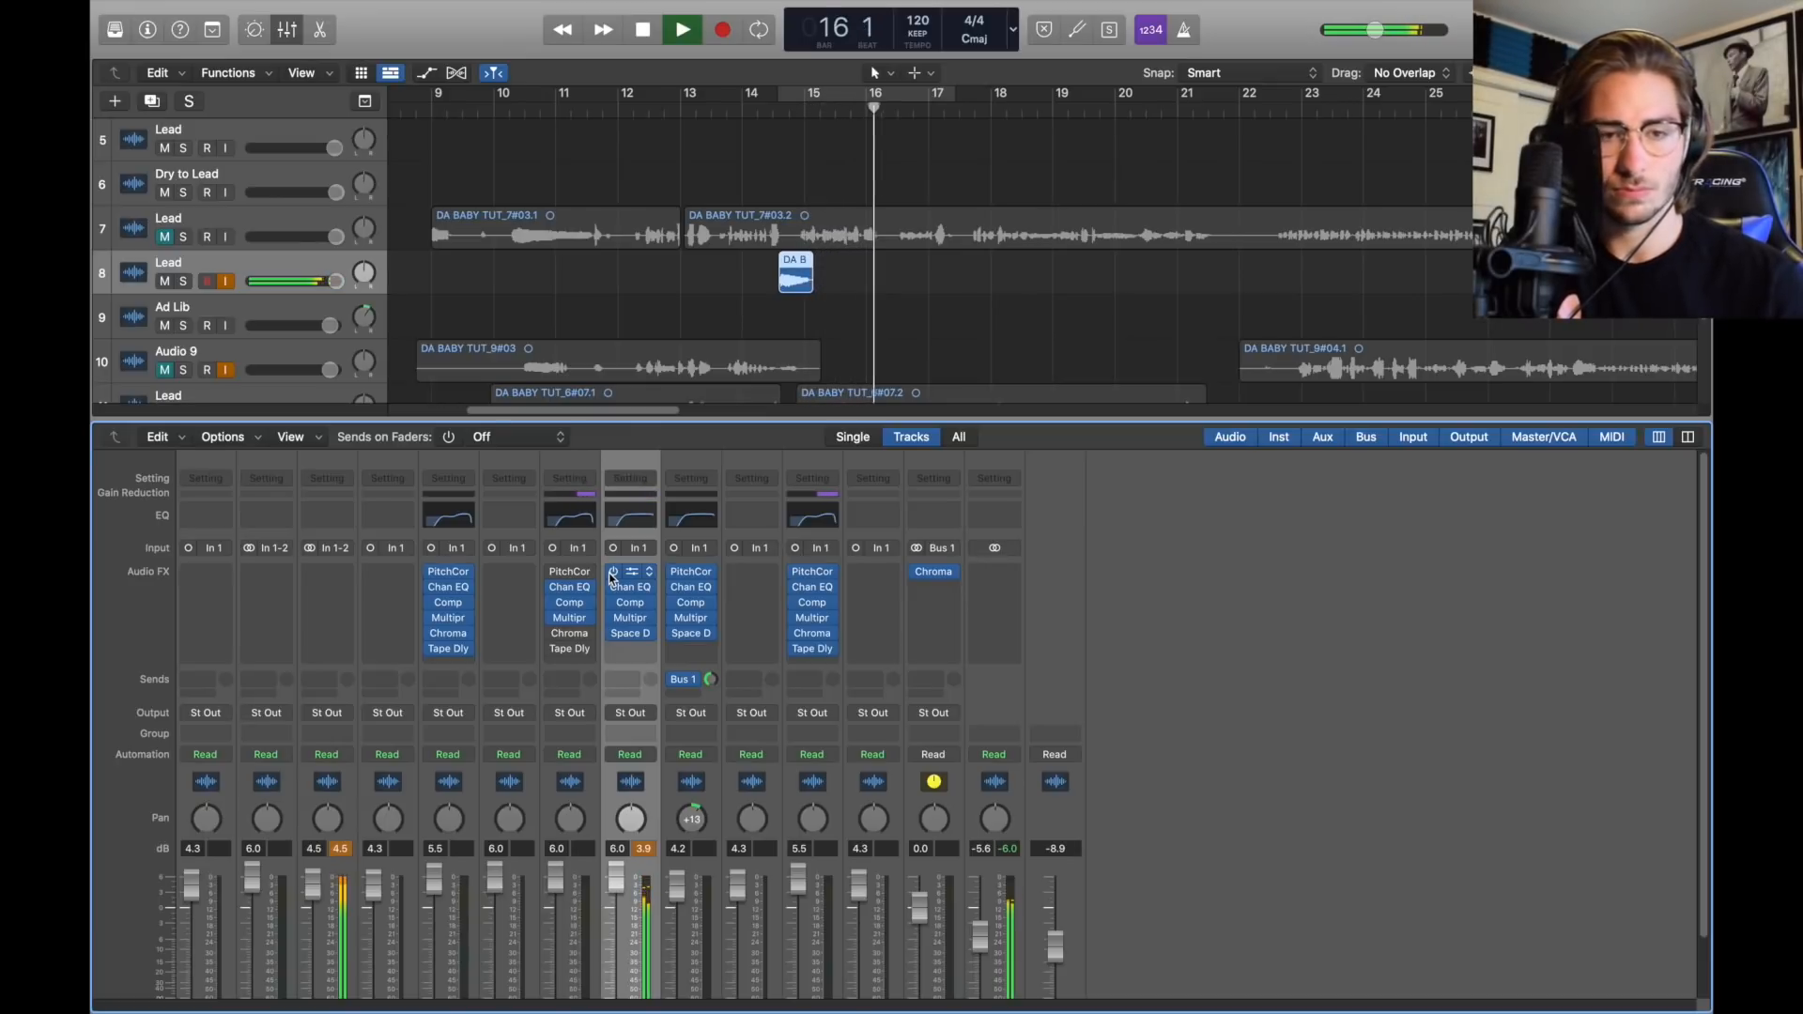
{"action": "key", "text": "space"}
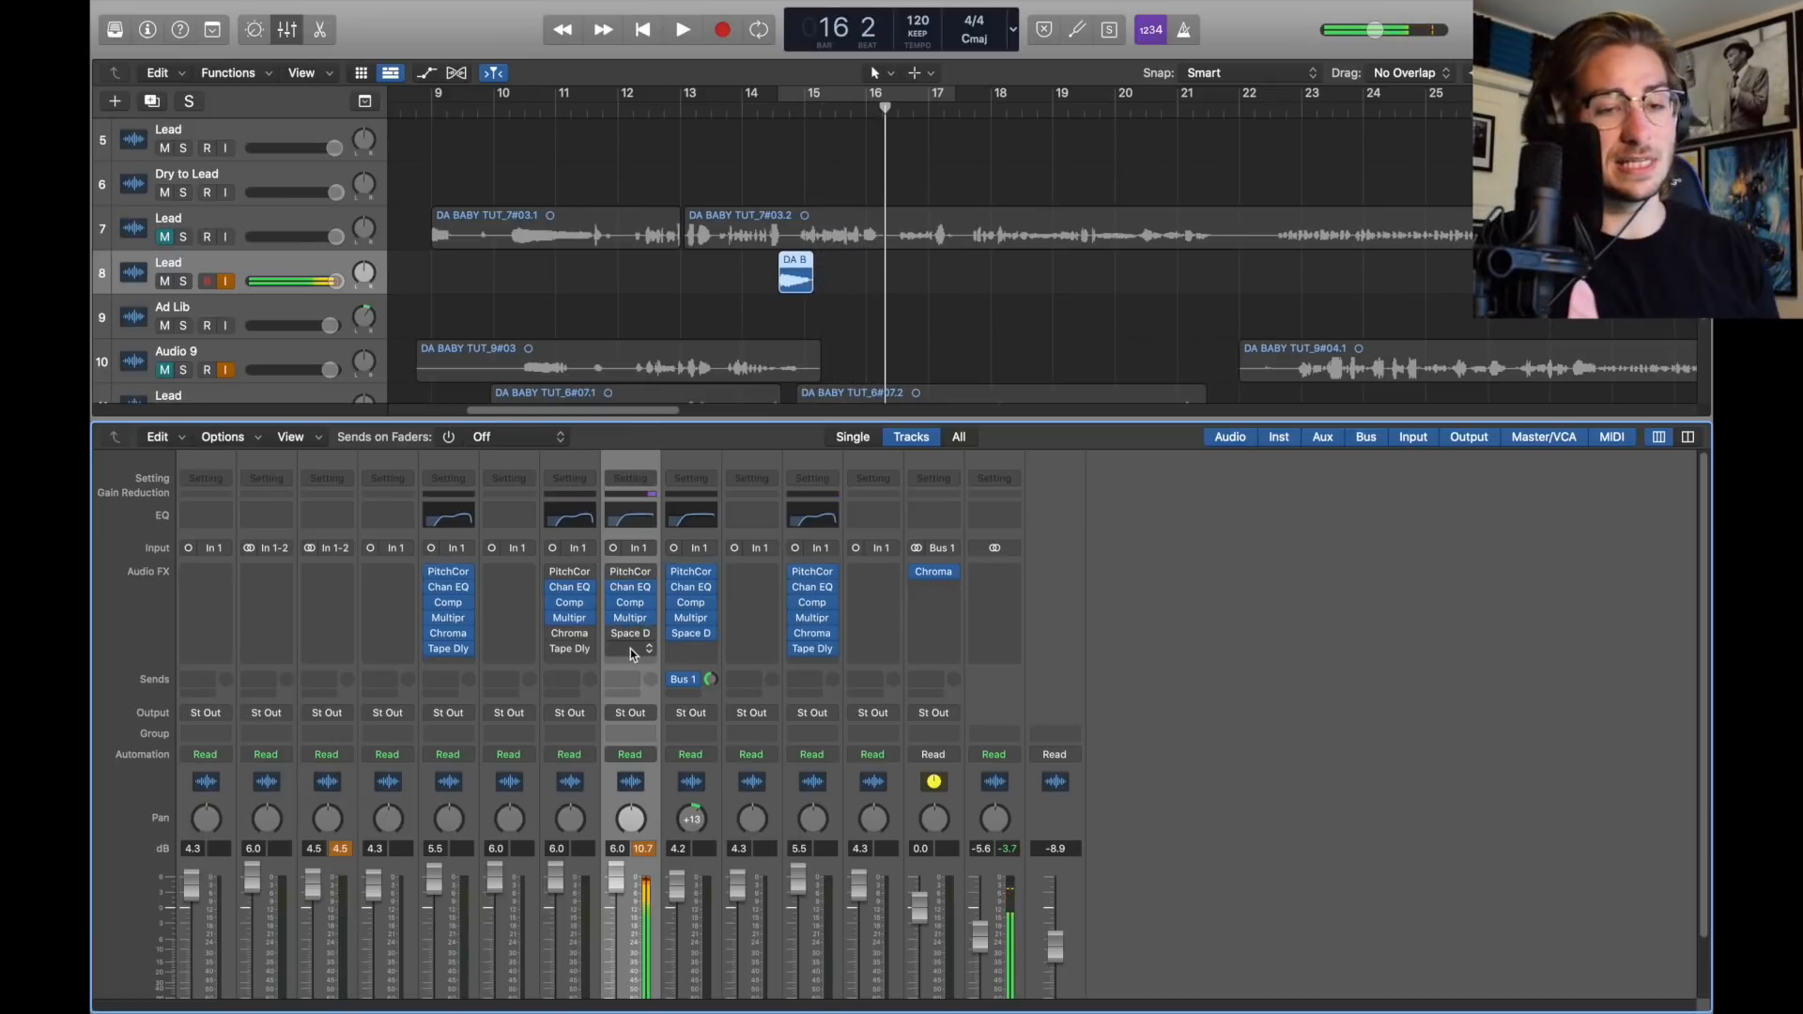
Step: Add a send to Bus 1 on the duplicated Lead track
{"action": "left_click", "coordinate": [626, 678]}
{"action": "mouse_move", "coordinate": [648, 702]}
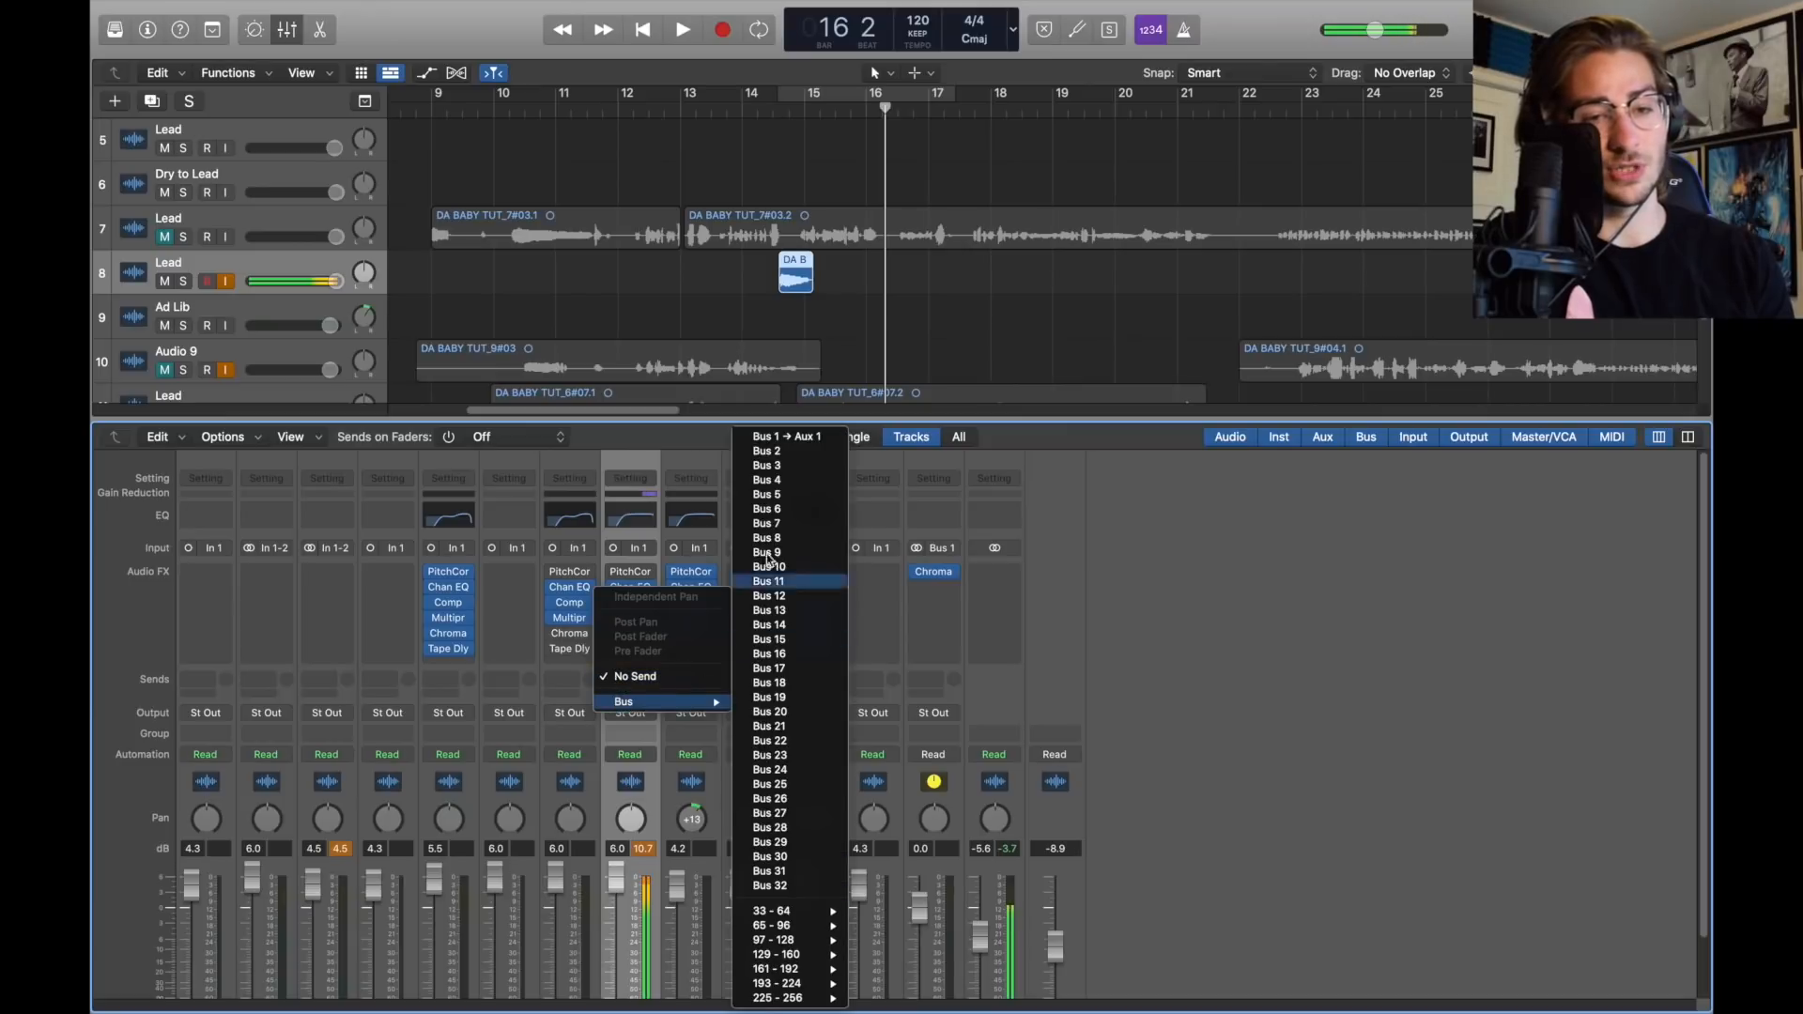
{"action": "left_click", "coordinate": [800, 438]}
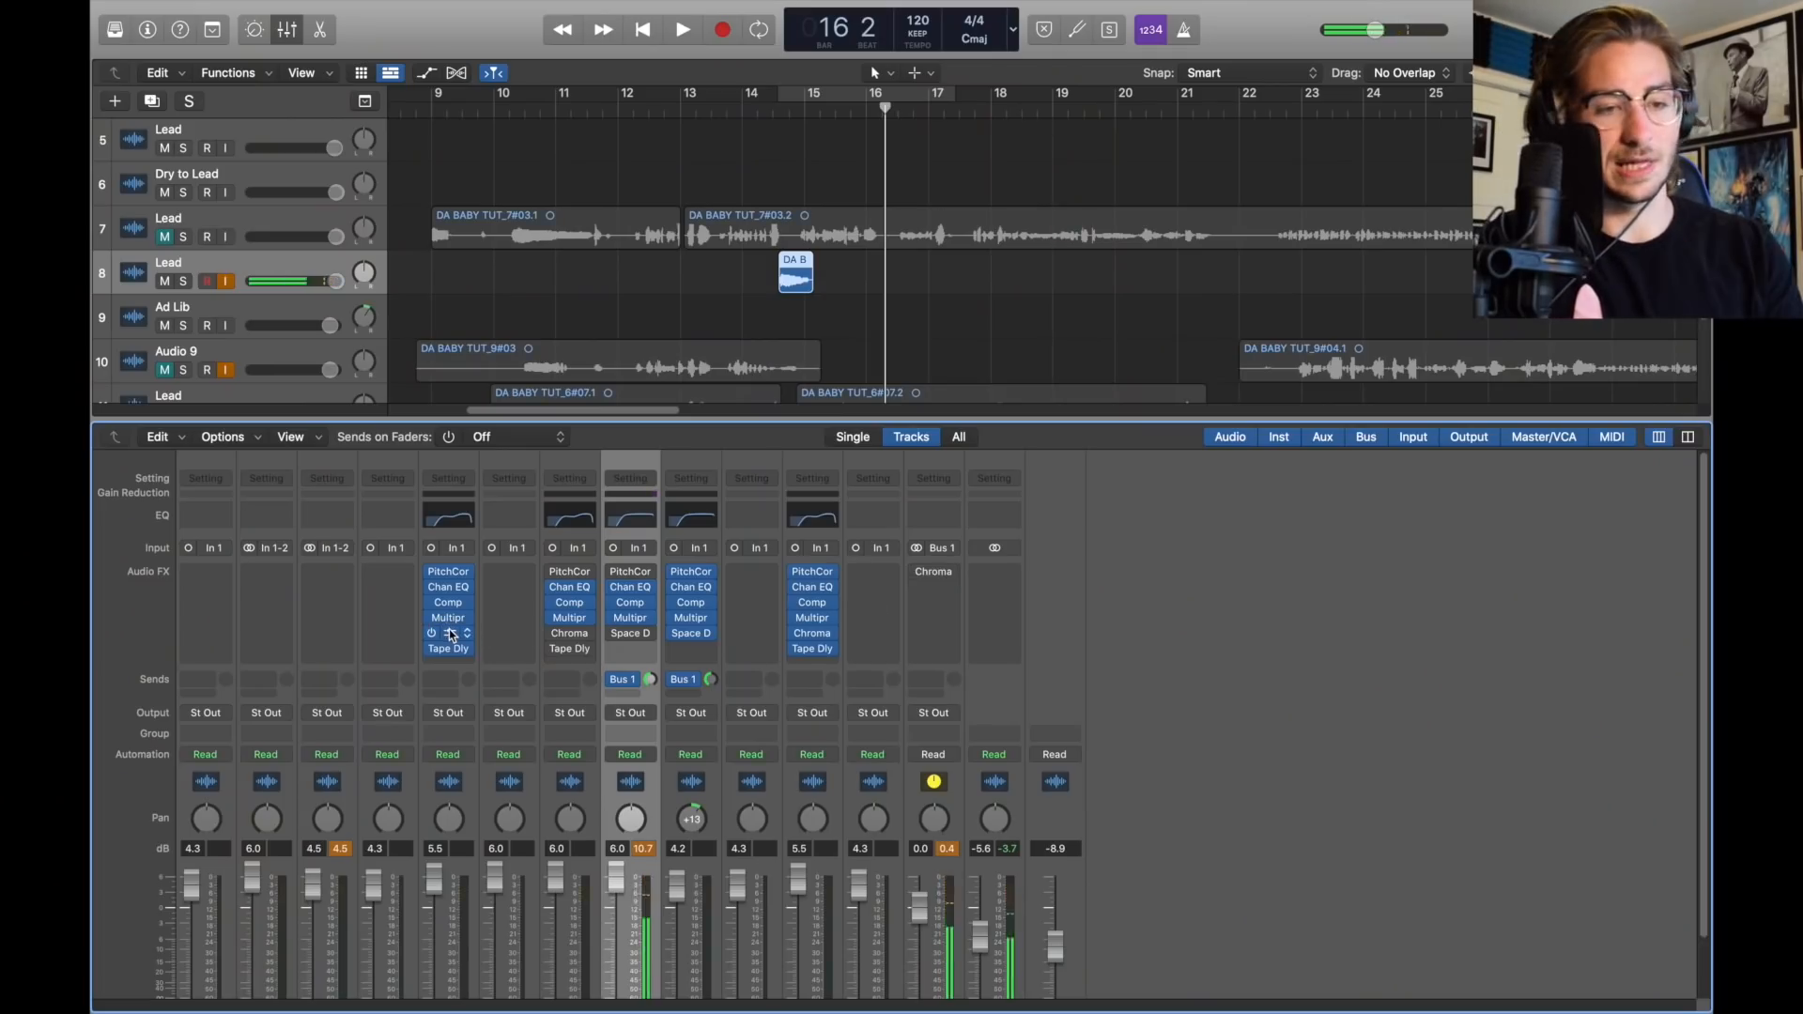
{"action": "left_click_drag", "start_coordinate": [451, 635], "coordinate": [1039, 615]}
Step: Examine the ChromaVerb settings on Aux 1, comparing the free Predelay time with its tempo-synced 1/64 setting
{"action": "left_click", "coordinate": [937, 575]}
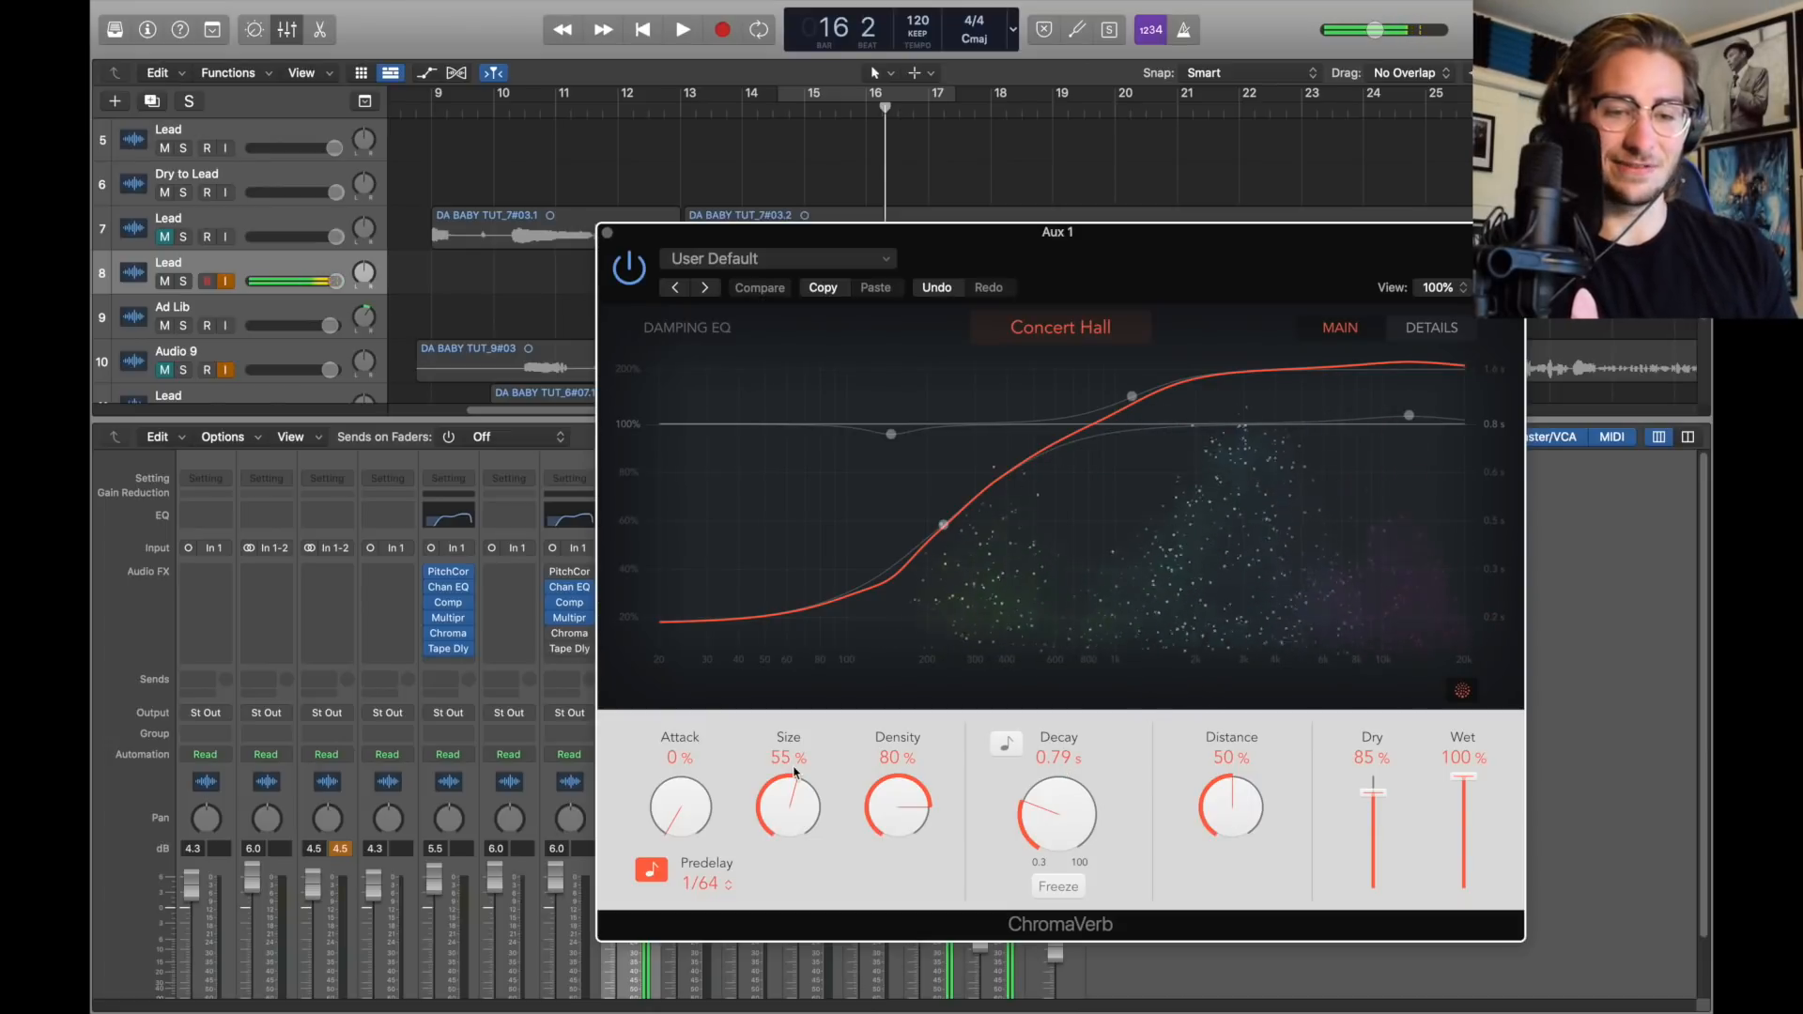
{"action": "left_click", "coordinate": [656, 873]}
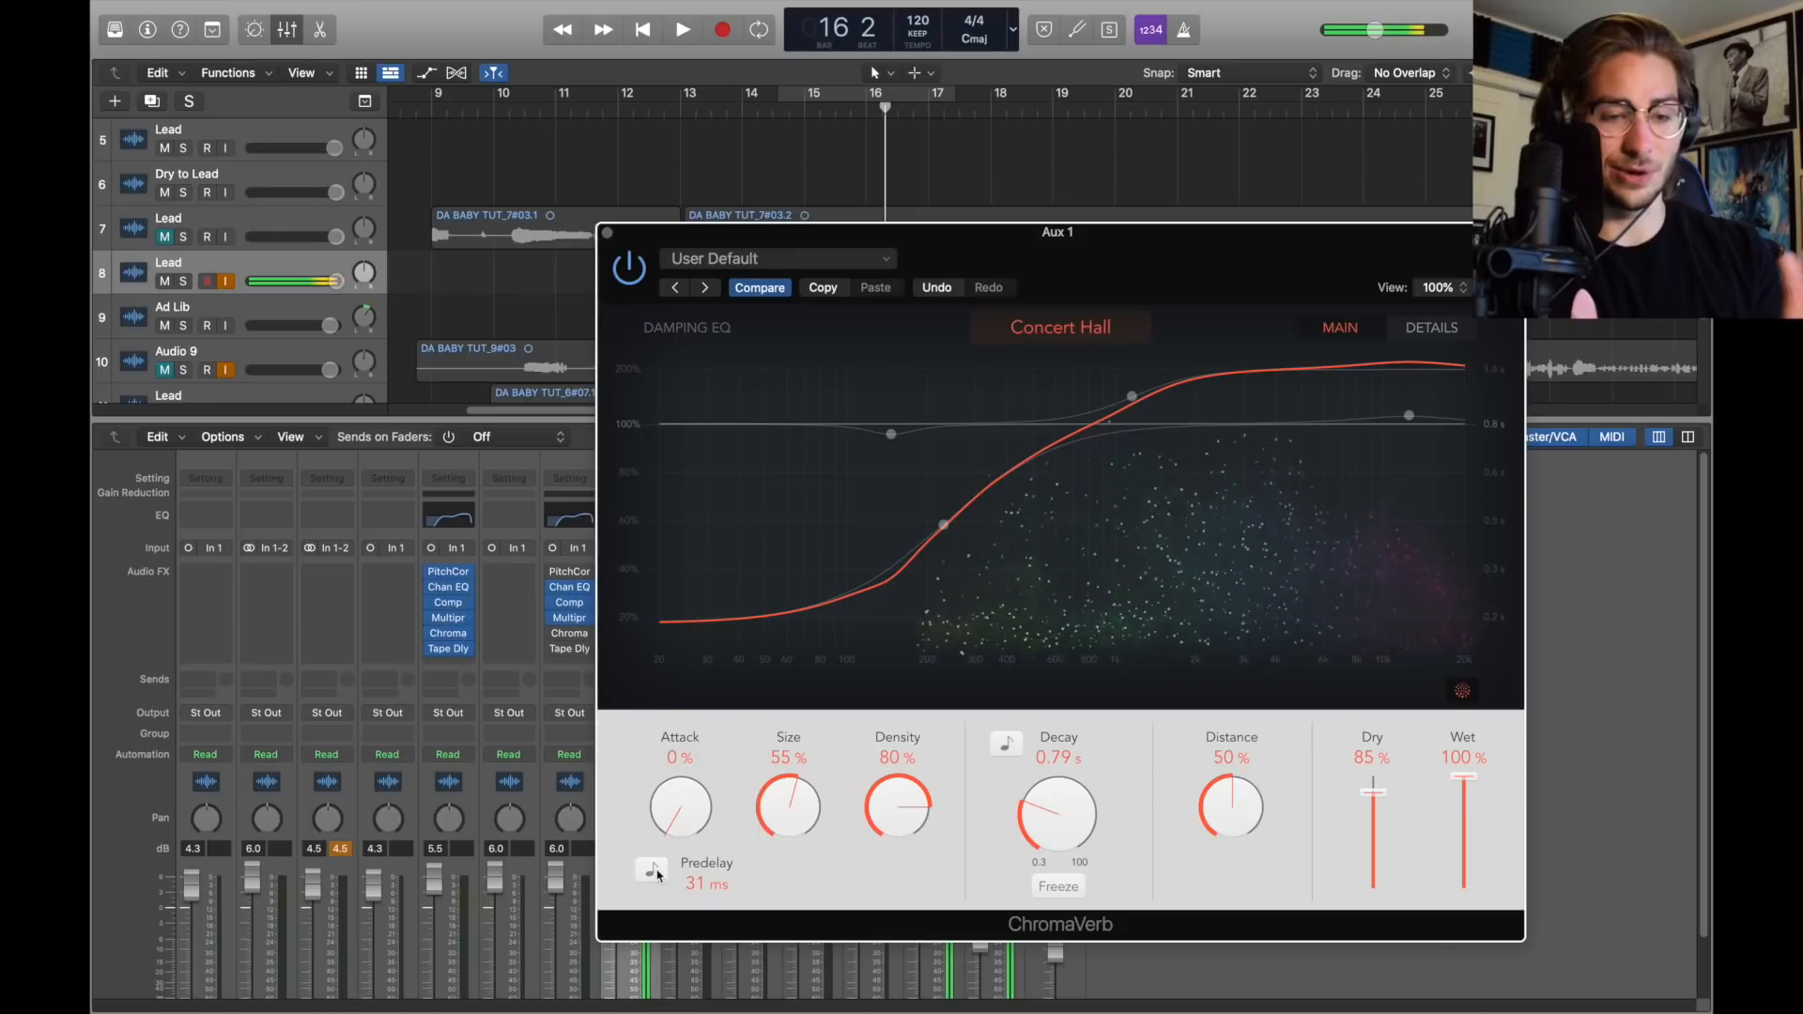
{"action": "left_click", "coordinate": [656, 875]}
{"action": "left_click", "coordinate": [709, 884]}
{"action": "left_click", "coordinate": [810, 877]}
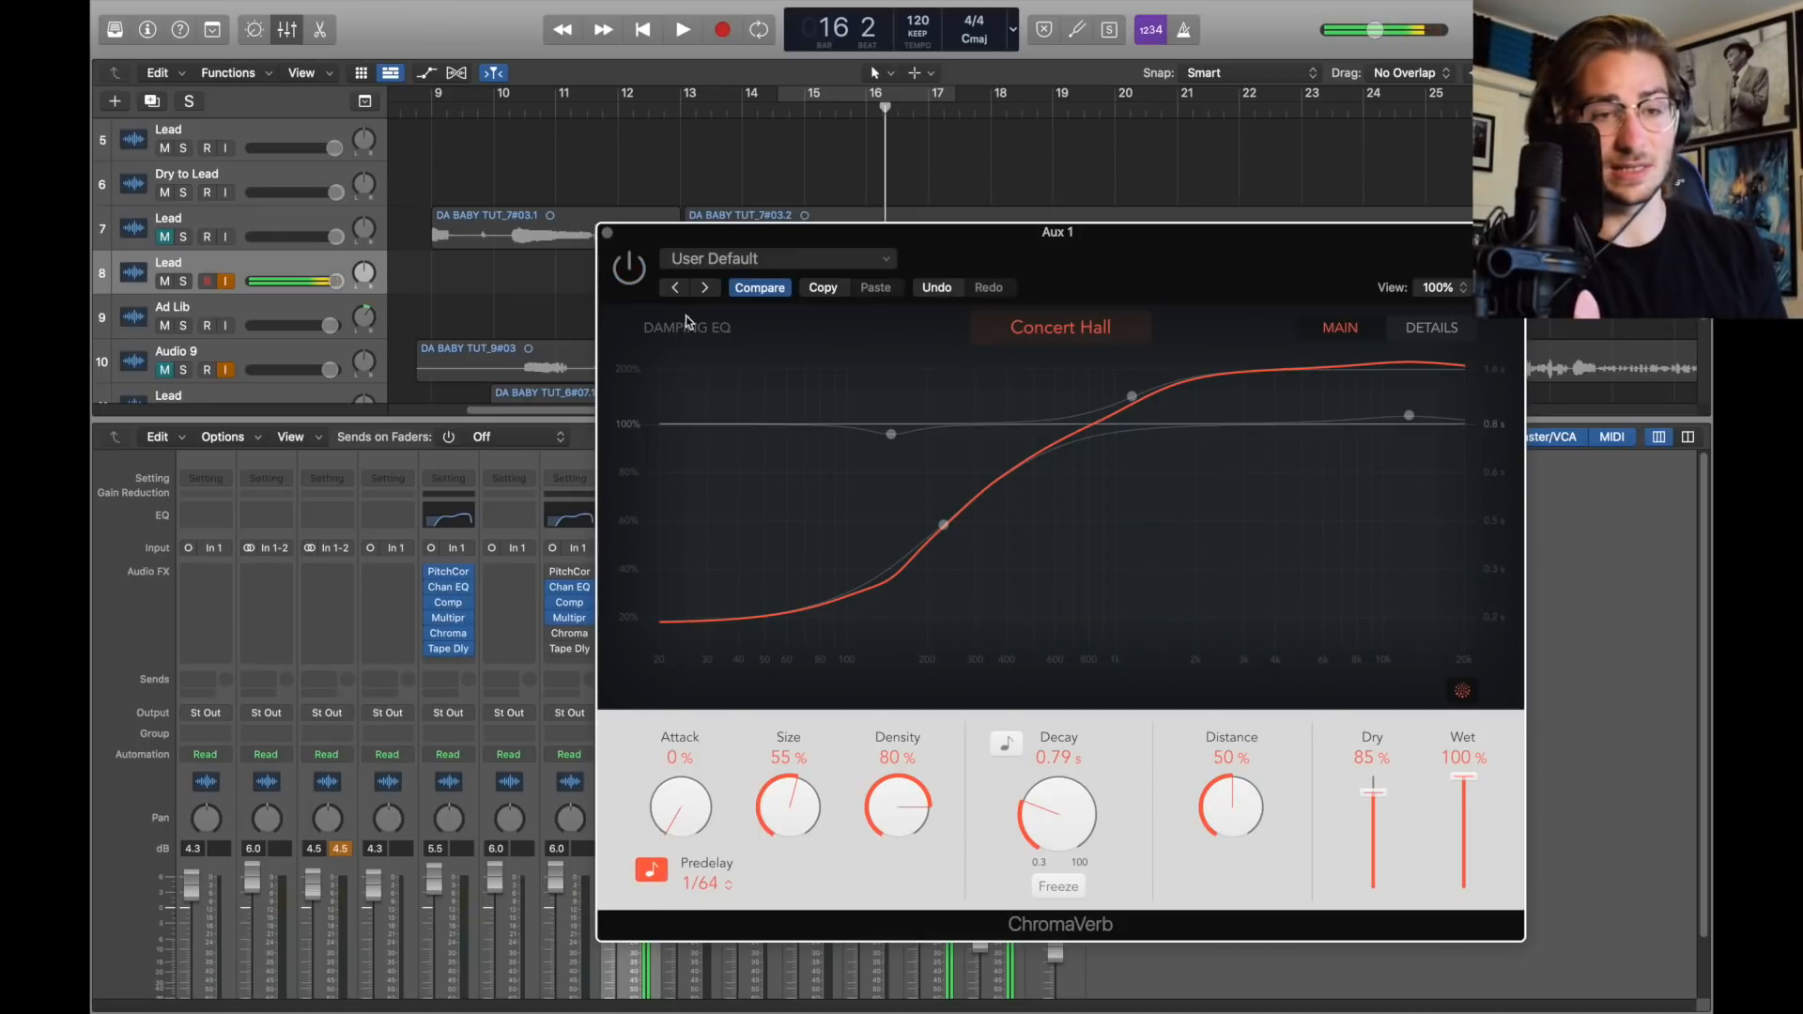
{"action": "left_click", "coordinate": [607, 232]}
Step: Audition the ad-lib clip from about bar 14 with the Bus 1 reverb send active
{"action": "left_click", "coordinate": [749, 106]}
{"action": "key", "text": "space"}
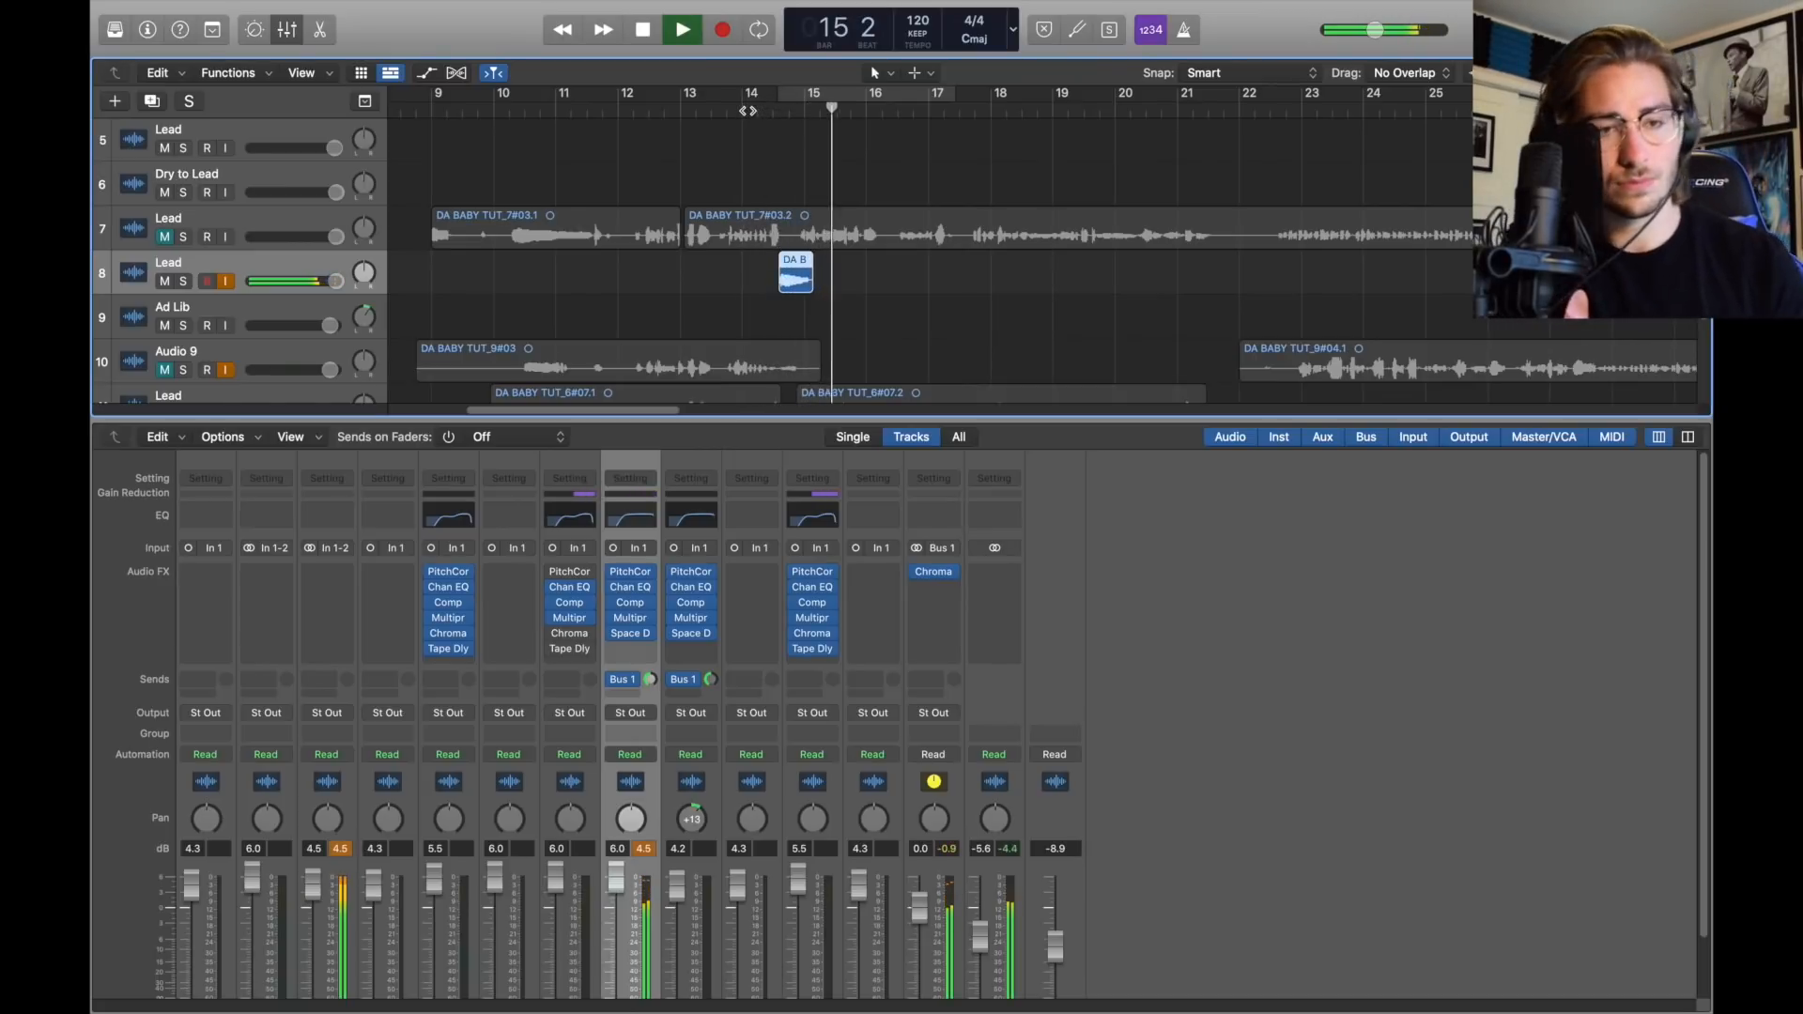
{"action": "key", "text": "space"}
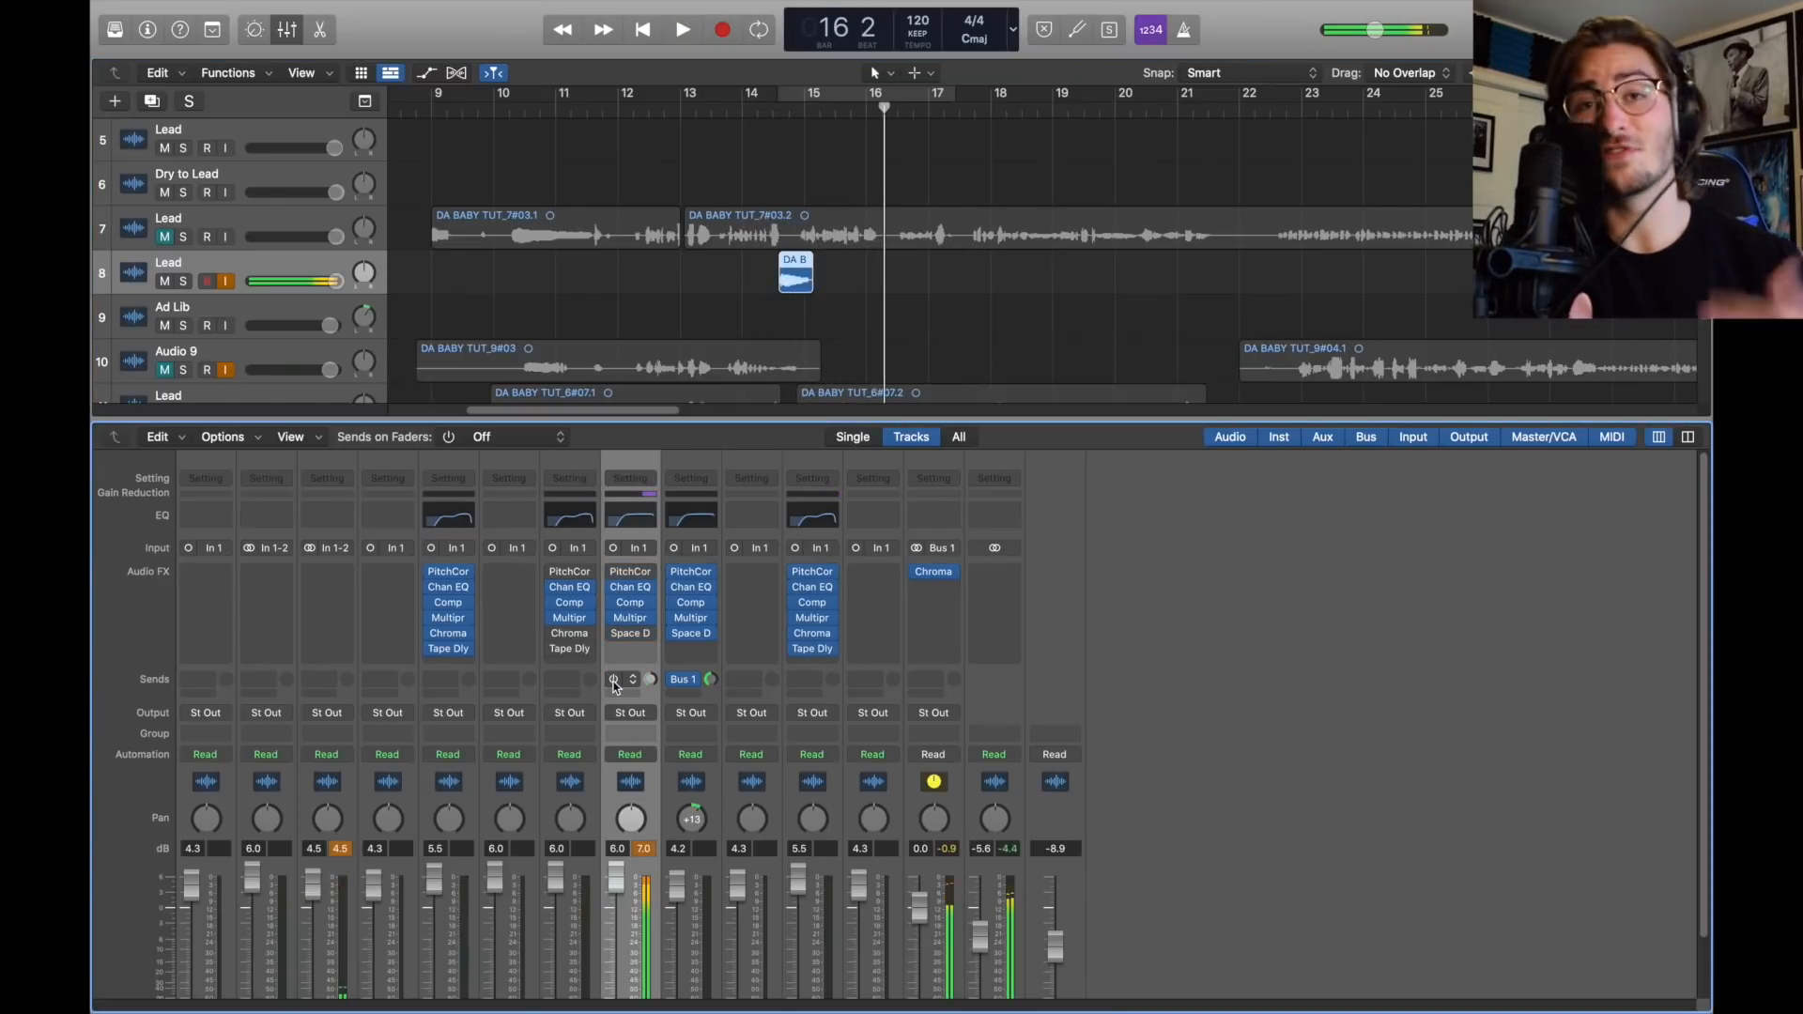